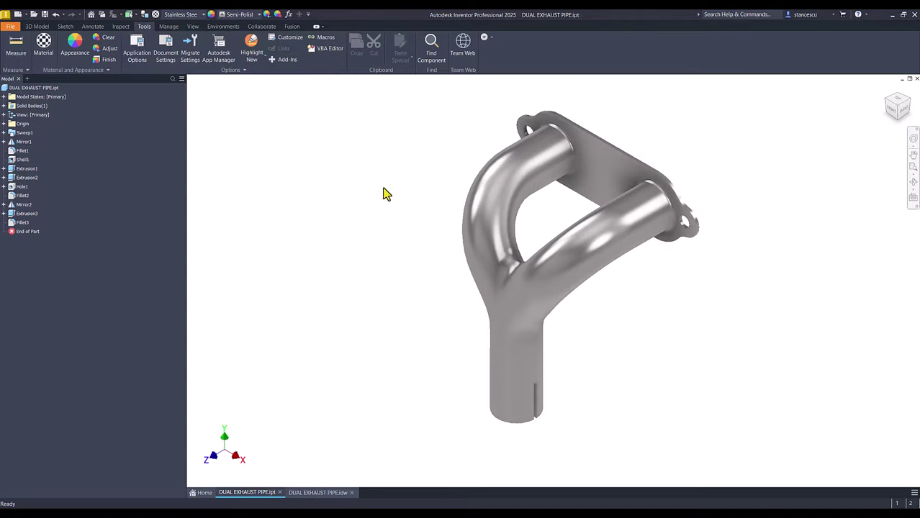
Orbit the pipe model, reset it to Home view, then switch to the DUAL EXHAUST PIPE.idw drawing
{"action": "middle_click_drag", "start_coordinate": [385, 191], "coordinate": [360, 192], "text": "shift"}
{"action": "key", "text": "F6"}
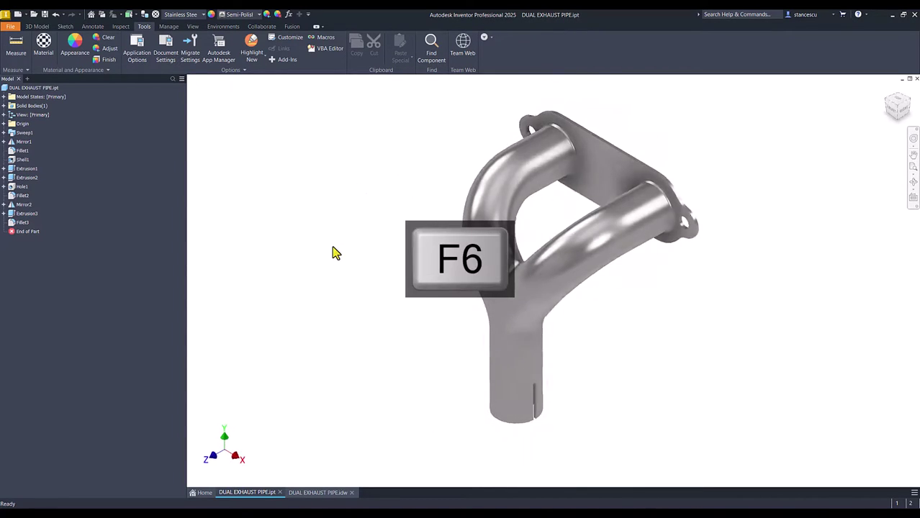
{"action": "left_click", "coordinate": [311, 493]}
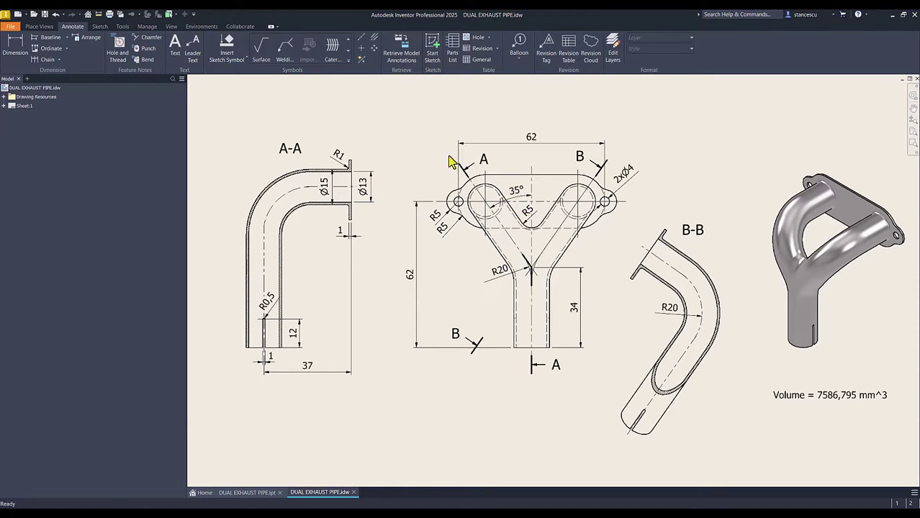
Add an R20 radius dimension to the bend arc in section A-A, then undo it
{"action": "left_click_drag", "start_coordinate": [531, 268], "coordinate": [531, 269]}
{"action": "left_click", "coordinate": [17, 49]}
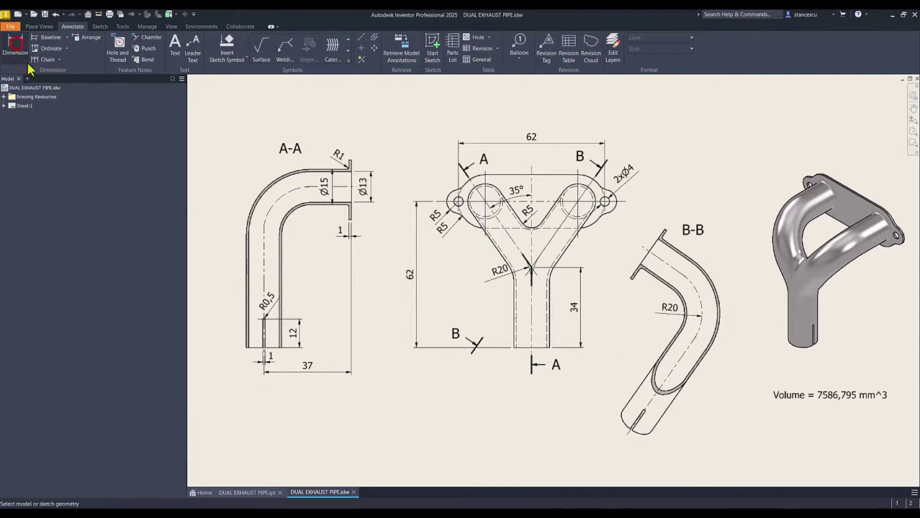
{"action": "left_click", "coordinate": [266, 210]}
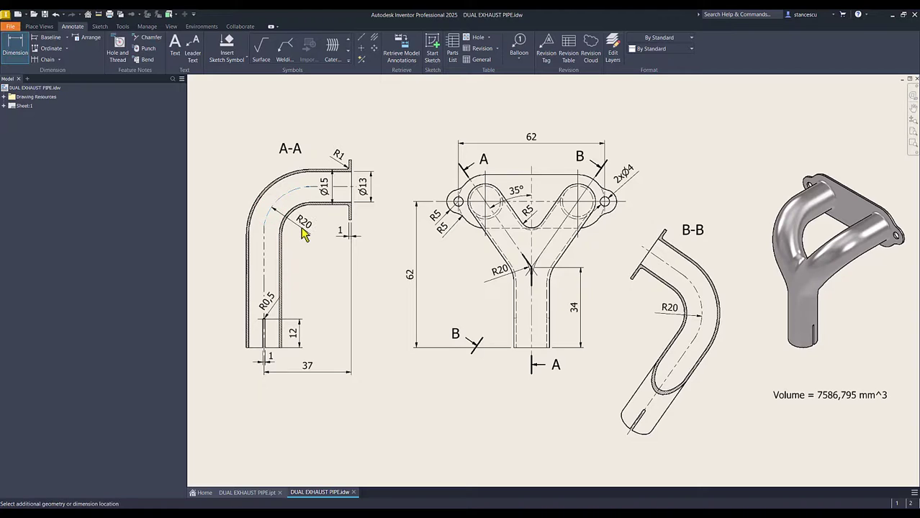
{"action": "left_click", "coordinate": [303, 232]}
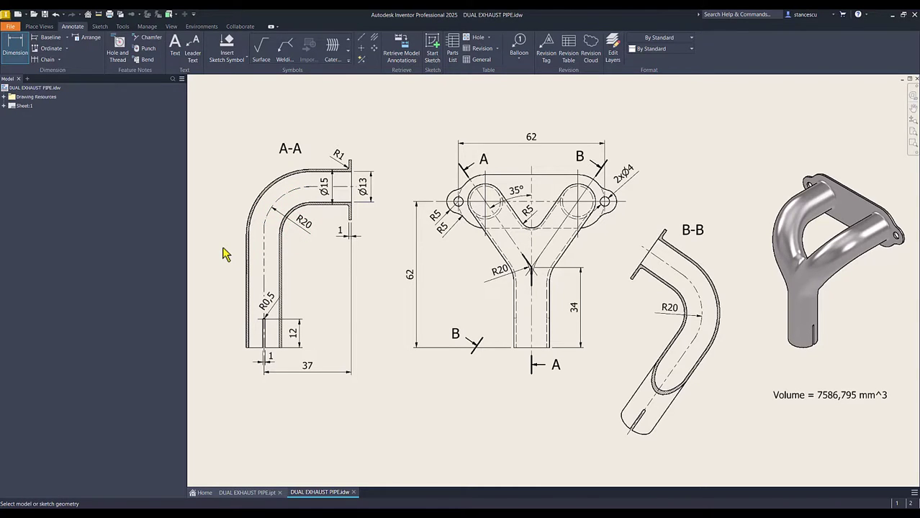
{"action": "key", "text": "Escape"}
{"action": "key", "text": "ctrl+z"}
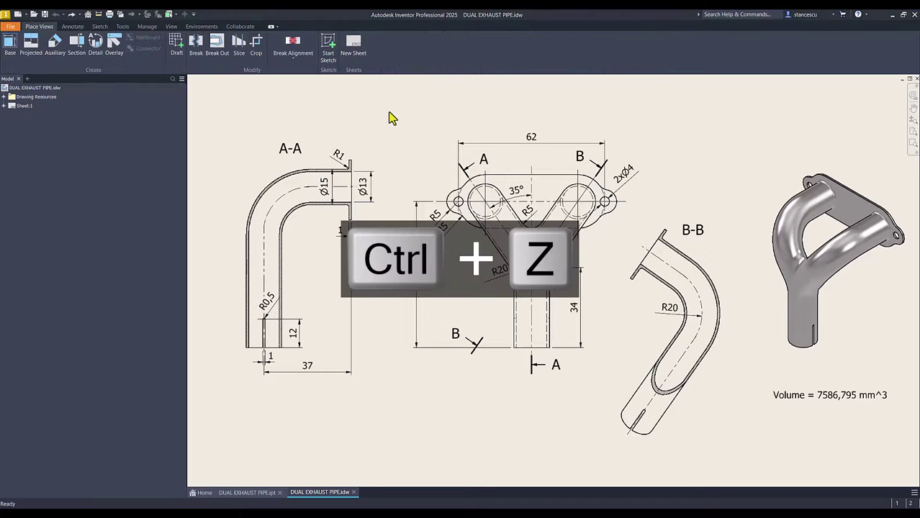
Create a new part from the Standard (mm).ipt template and start a 3D sketch in it
{"action": "left_click", "coordinate": [17, 14]}
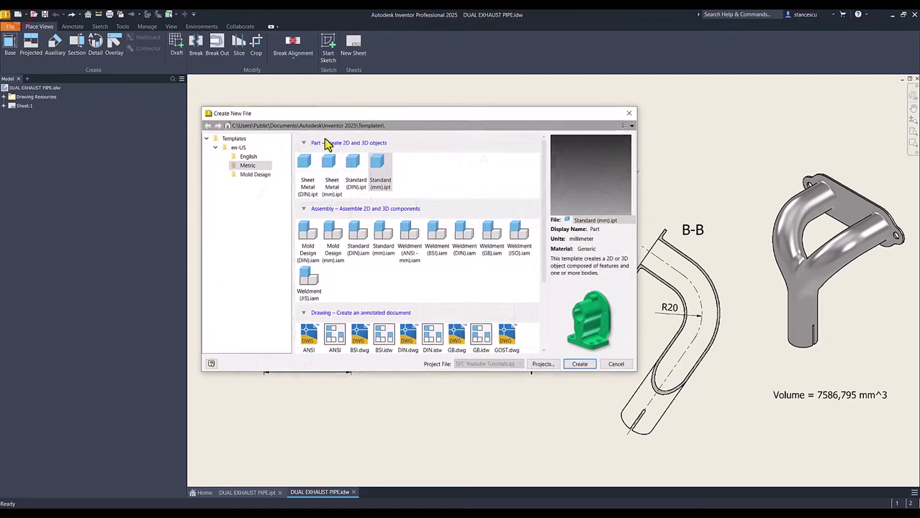
{"action": "left_click", "coordinate": [379, 169]}
{"action": "double_click", "coordinate": [379, 169]}
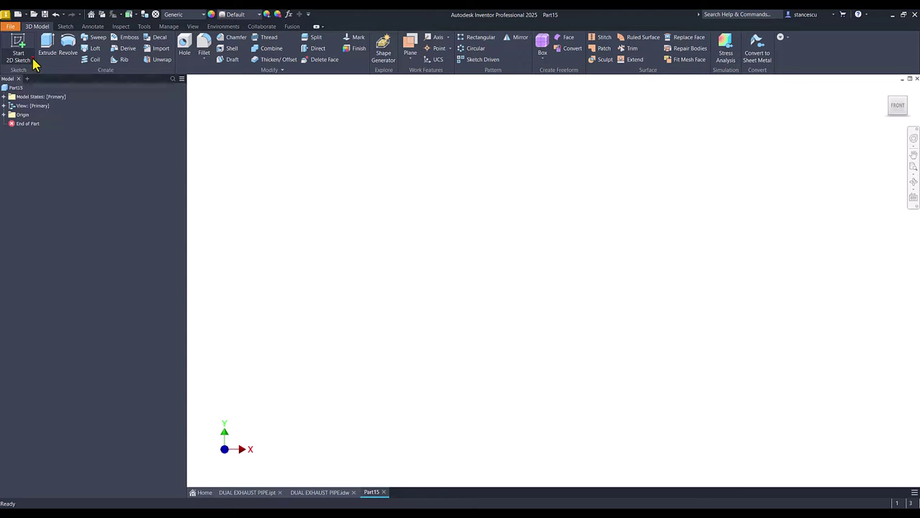
{"action": "left_click", "coordinate": [31, 62]}
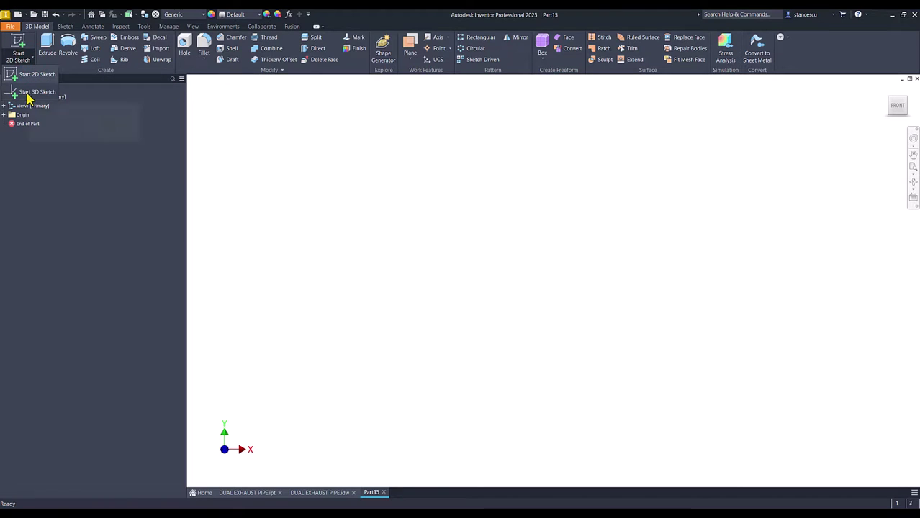
{"action": "left_click", "coordinate": [29, 98]}
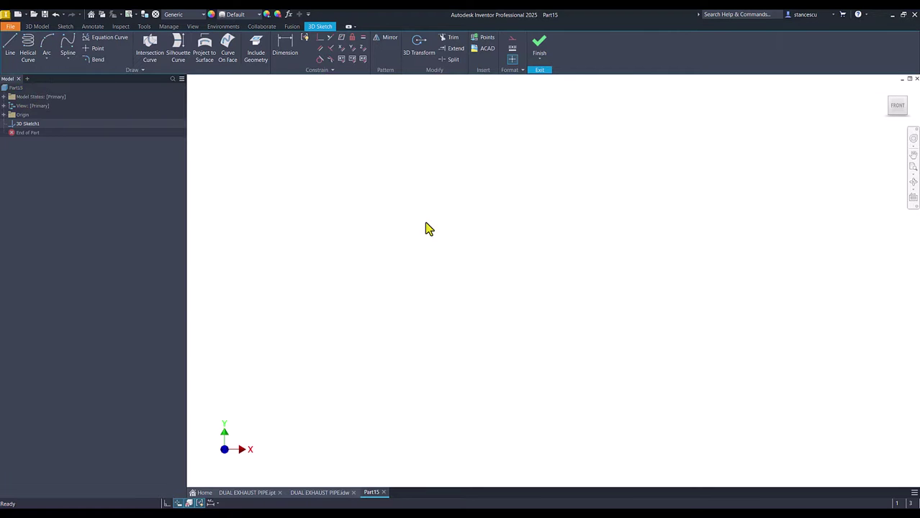
Draw three trial line segments in the 3D sketch, undo them, and return to Home view
{"action": "left_click", "coordinate": [11, 47]}
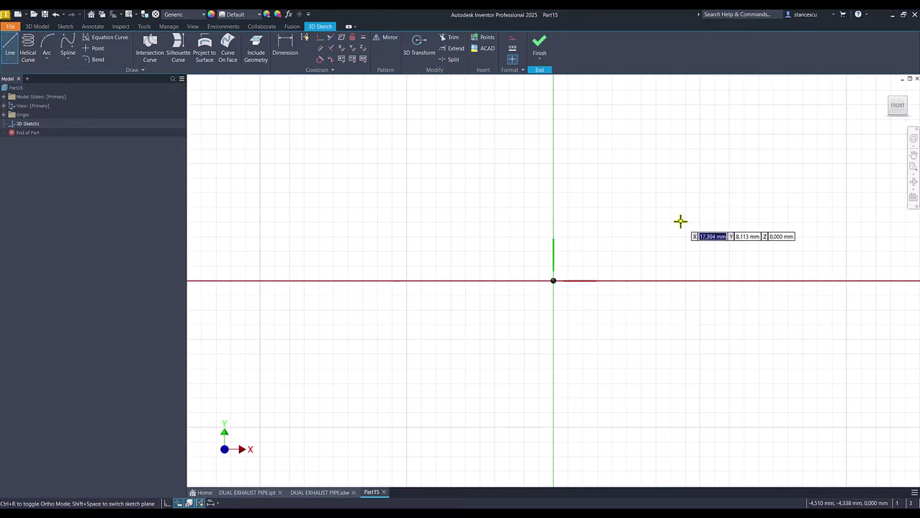
{"action": "key", "text": "Escape"}
{"action": "left_click", "coordinate": [679, 221]}
{"action": "left_click", "coordinate": [521, 270]}
{"action": "left_click", "coordinate": [551, 334]}
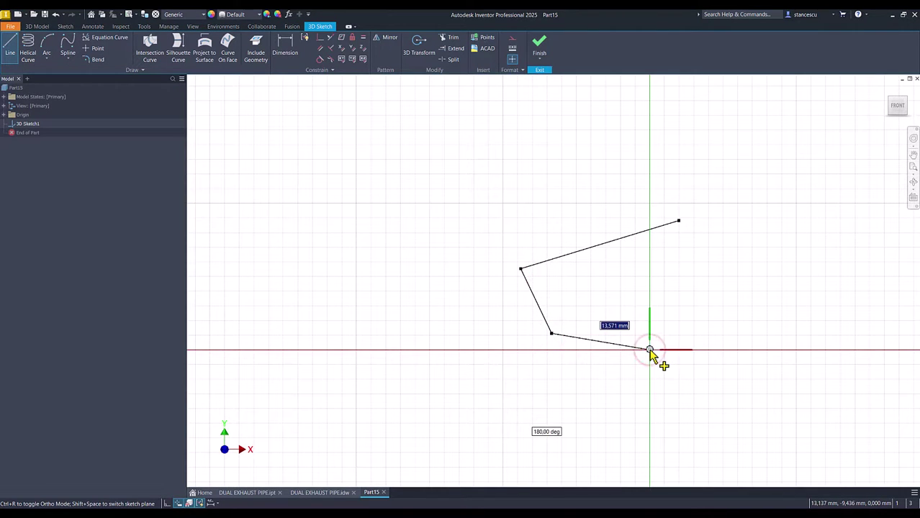
{"action": "left_click", "coordinate": [651, 351]}
{"action": "key", "text": "Escape"}
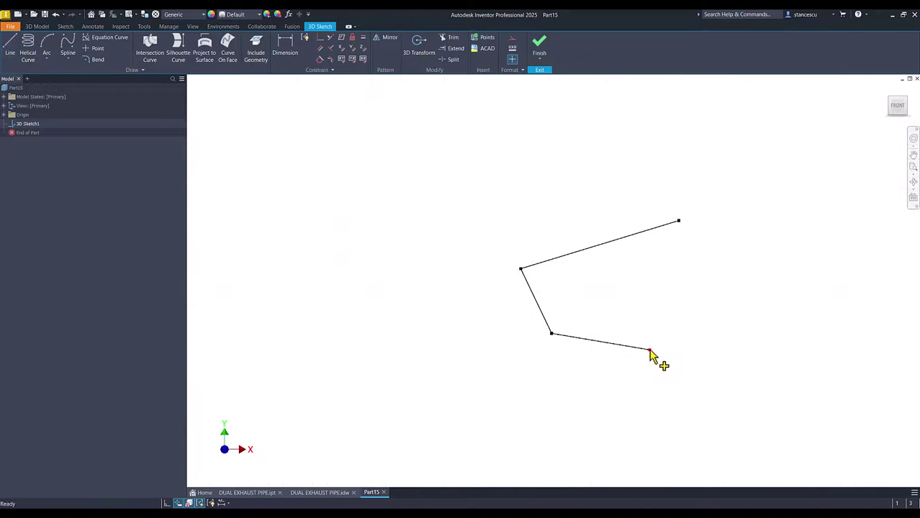
{"action": "key", "text": "ctrl+z"}
{"action": "key", "text": "ctrl+z"}
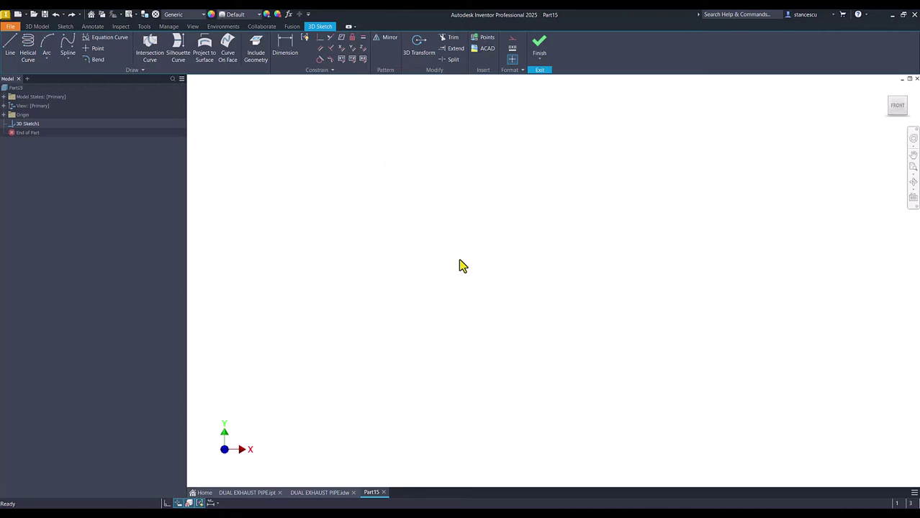
{"action": "key", "text": "F6"}
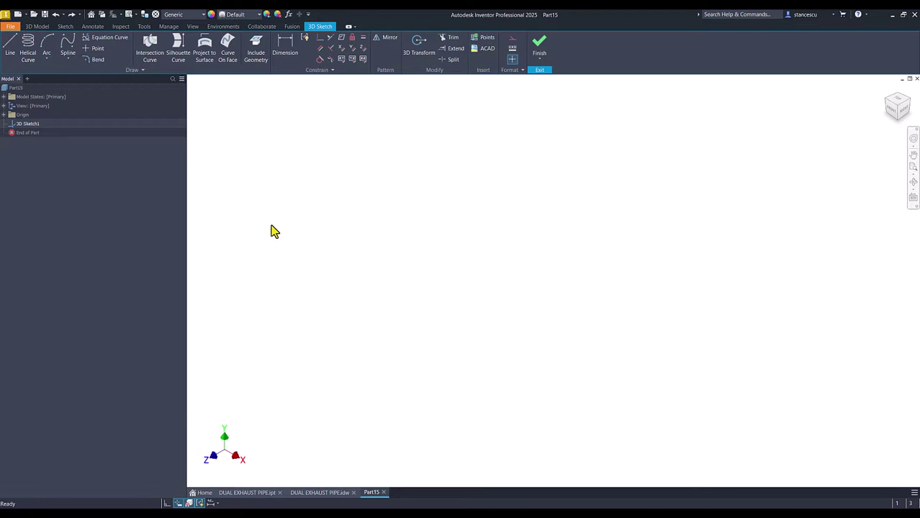
{"action": "left_click", "coordinate": [12, 50]}
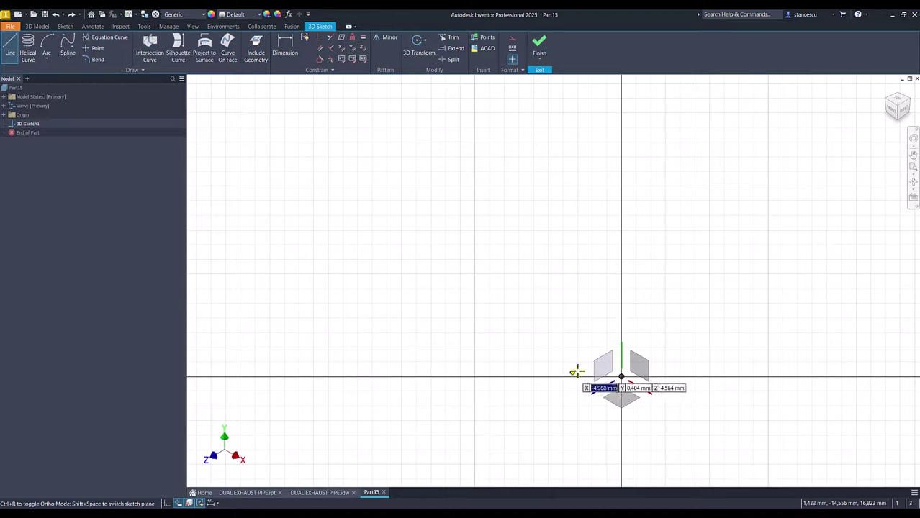
Draw a 34 mm vertical line starting at the sketch origin
{"action": "left_click", "coordinate": [638, 367]}
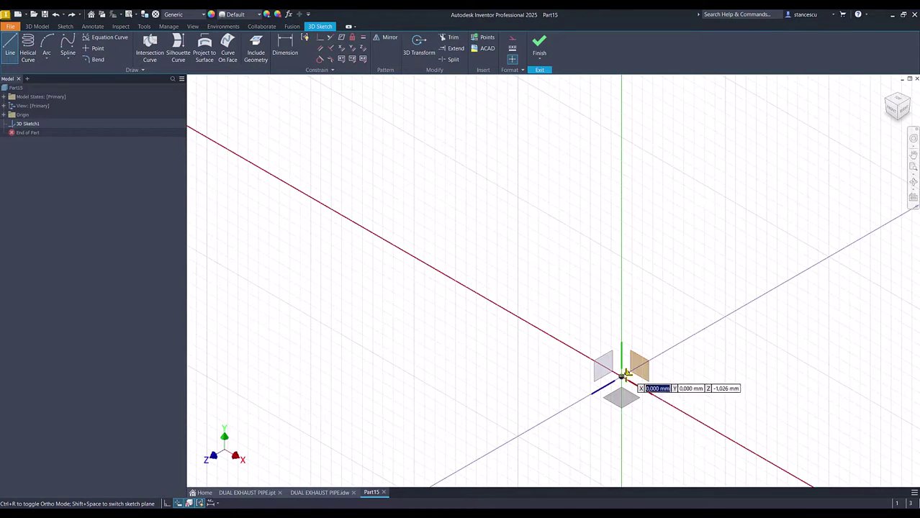
{"action": "left_click", "coordinate": [620, 375]}
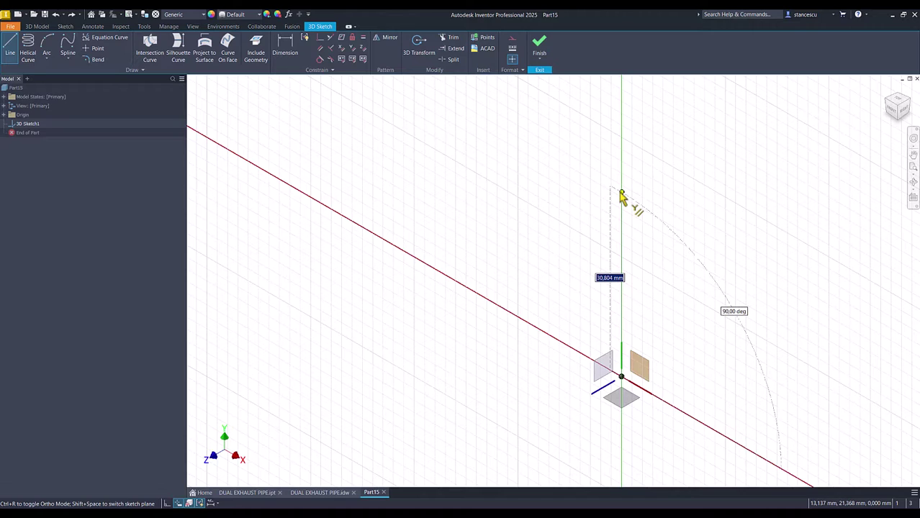
{"action": "type", "text": "34"}
{"action": "key", "text": "Return"}
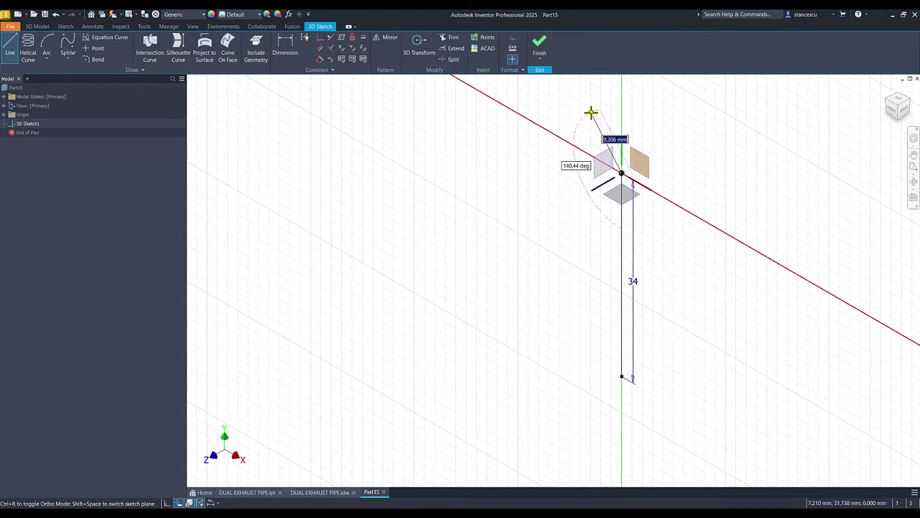
Add the slanted middle segment and a 37 mm third line to the path
{"action": "middle_click_drag", "start_coordinate": [589, 115], "coordinate": [602, 231]}
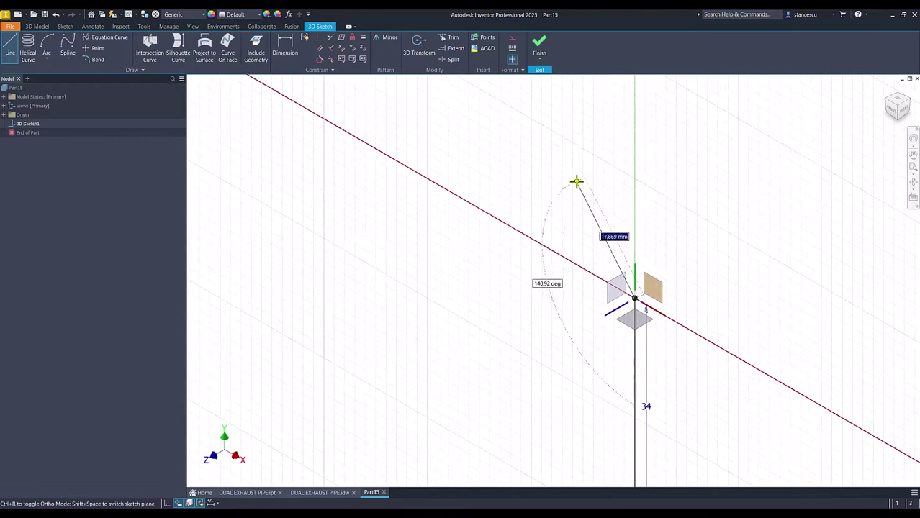
{"action": "left_click", "coordinate": [565, 153]}
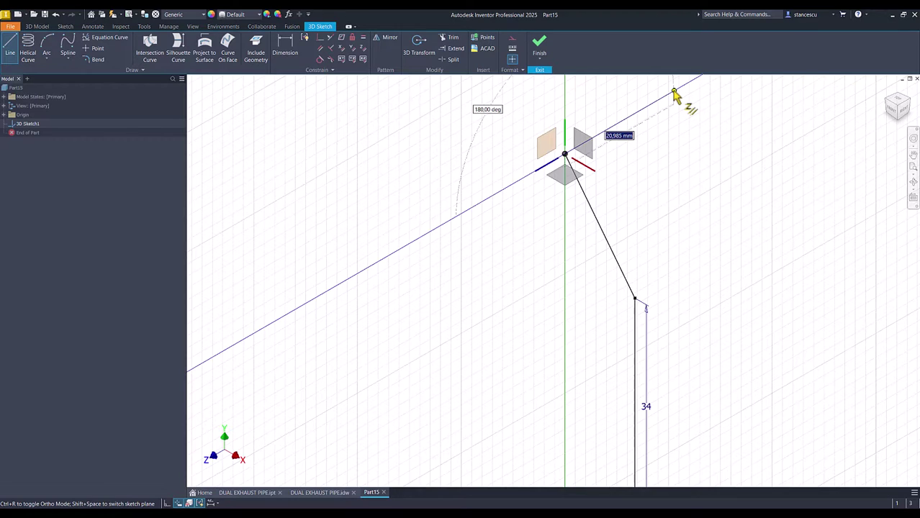
{"action": "type", "text": "37"}
{"action": "key", "text": "Return"}
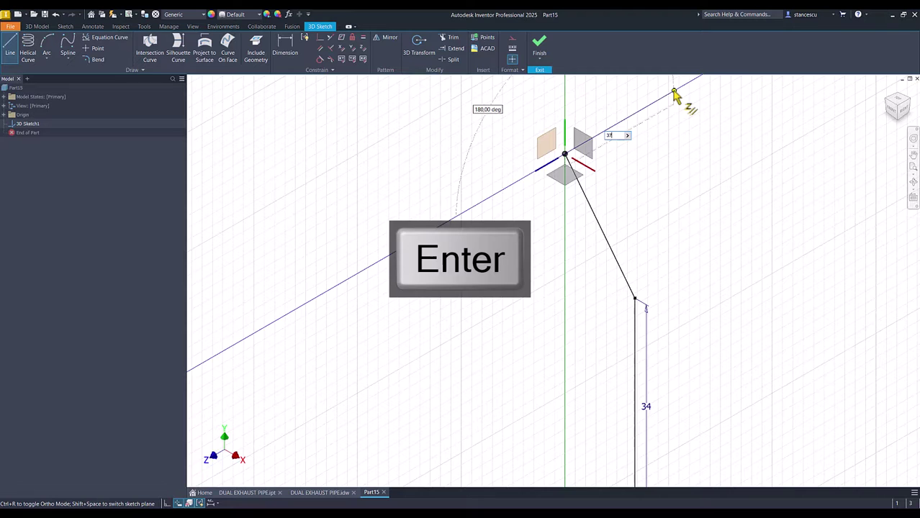
{"action": "key", "text": "Num_Lock"}
{"action": "scroll", "coordinate": [674, 96], "scroll_direction": "up", "scroll_amount": 3}
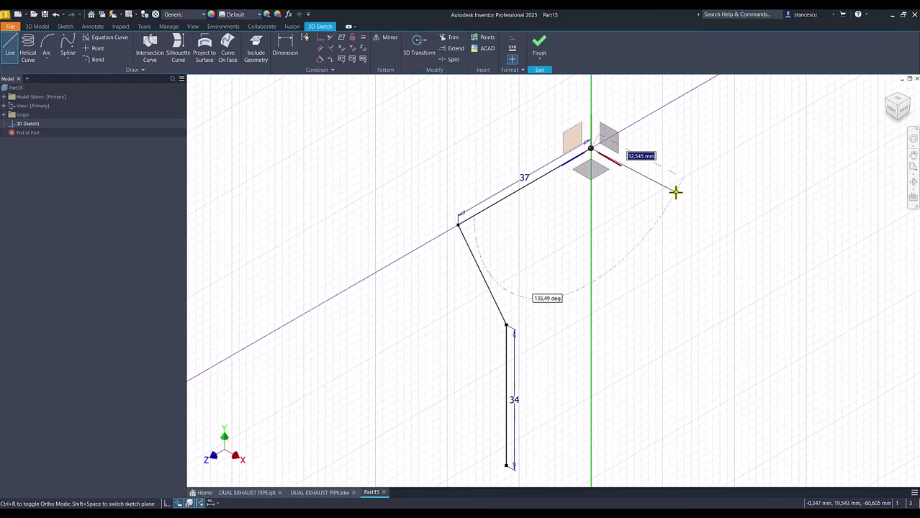
{"action": "key", "text": "Escape"}
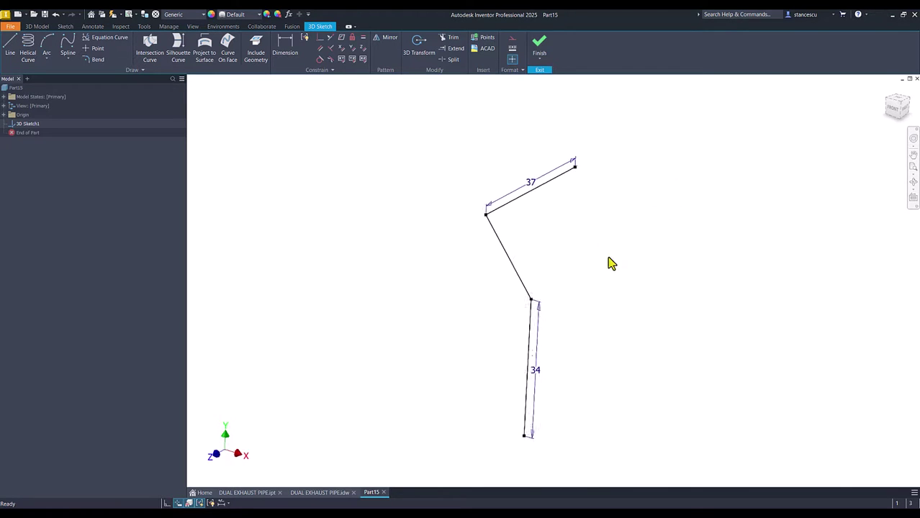
Add a 35° angle dimension between the vertical line and the slanted segment
{"action": "left_click", "coordinate": [287, 44]}
{"action": "left_click", "coordinate": [533, 326]}
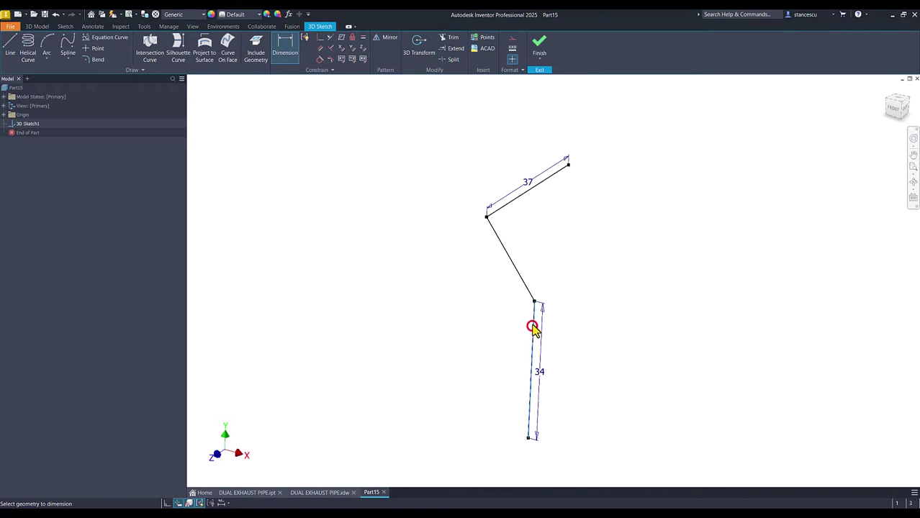
{"action": "left_click", "coordinate": [525, 282]}
{"action": "left_click", "coordinate": [522, 239]}
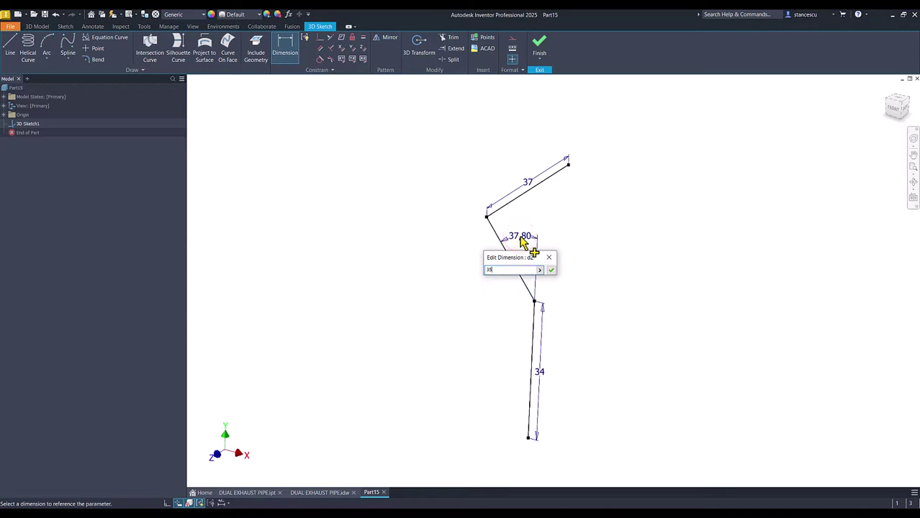
{"action": "key", "text": "Return"}
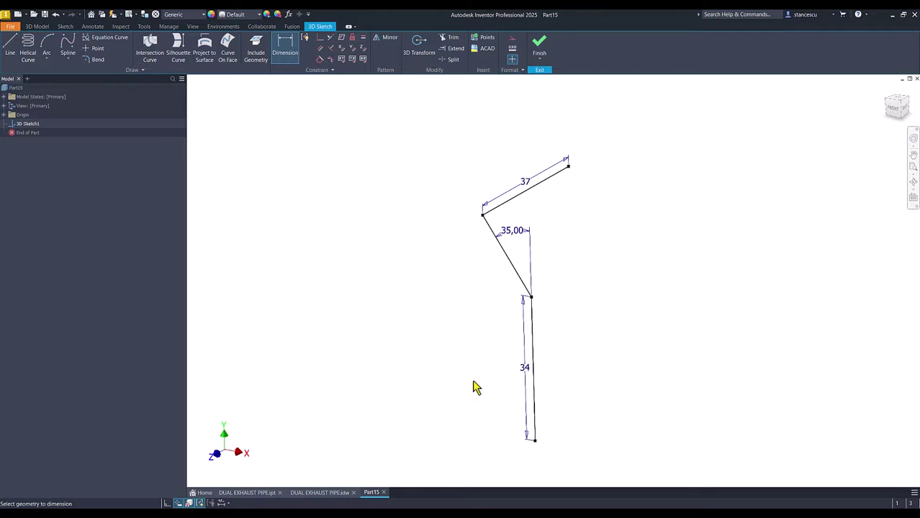
{"action": "key", "text": "F6"}
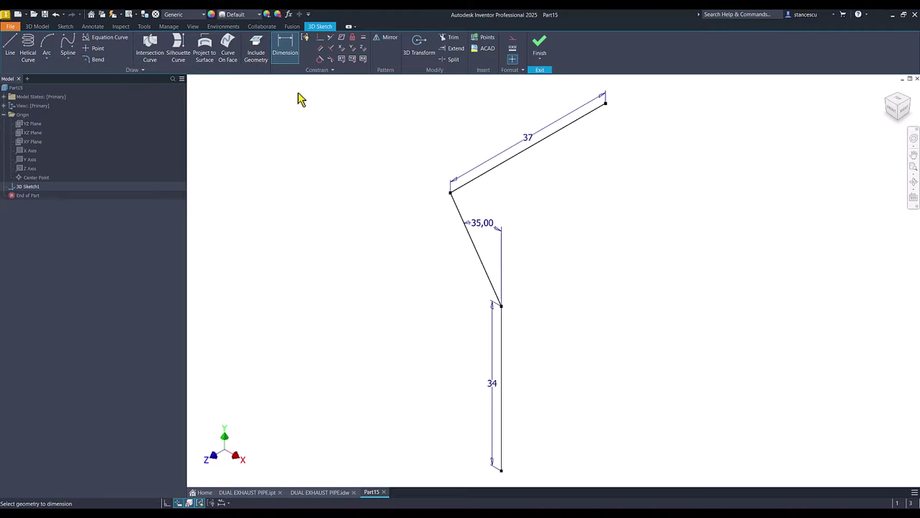
{"action": "key", "text": "Escape"}
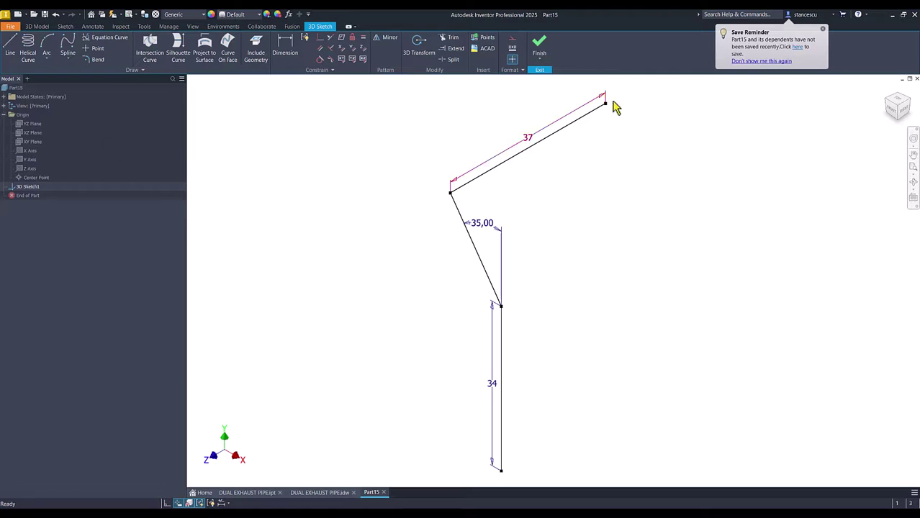
{"action": "left_click", "coordinate": [741, 62]}
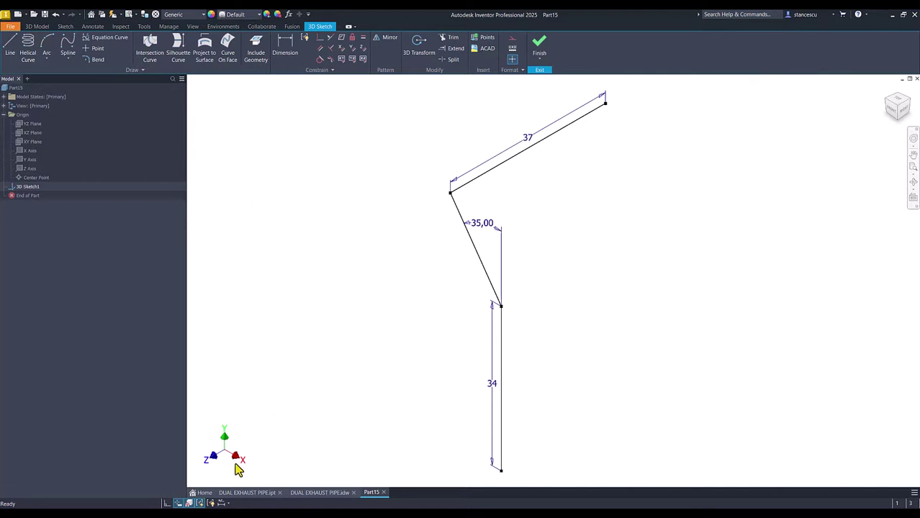
Make the XZ plane visible and make the path's bottom end coincident with the origin
{"action": "left_click", "coordinate": [31, 134]}
{"action": "right_click", "coordinate": [31, 136]}
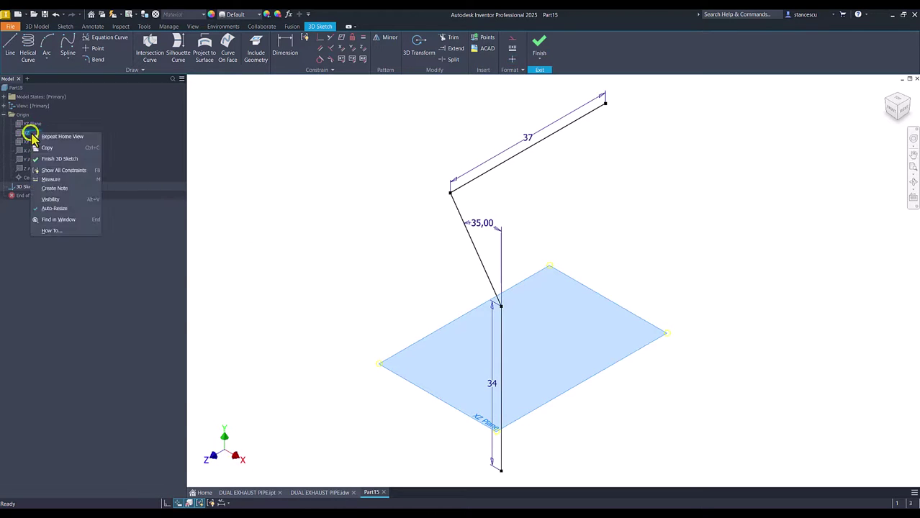
{"action": "left_click", "coordinate": [50, 200]}
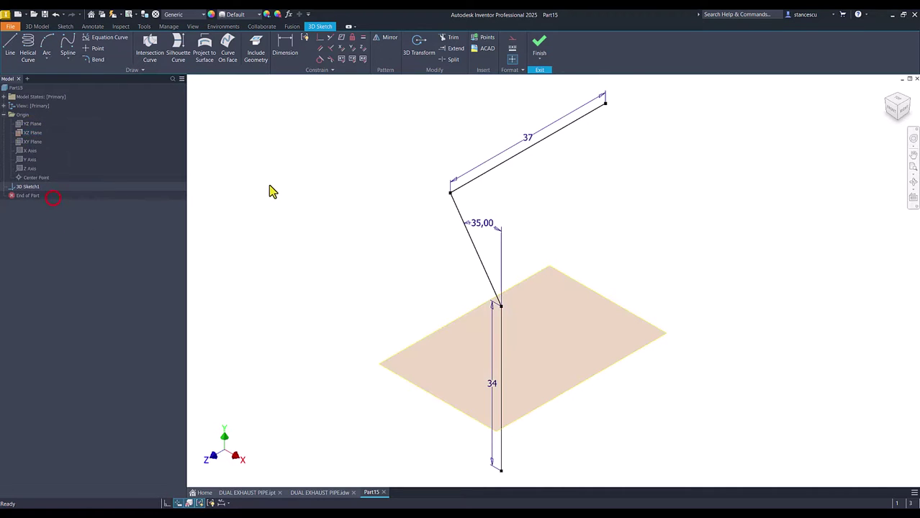
{"action": "middle_click_drag", "start_coordinate": [333, 280], "coordinate": [442, 336], "text": "shift"}
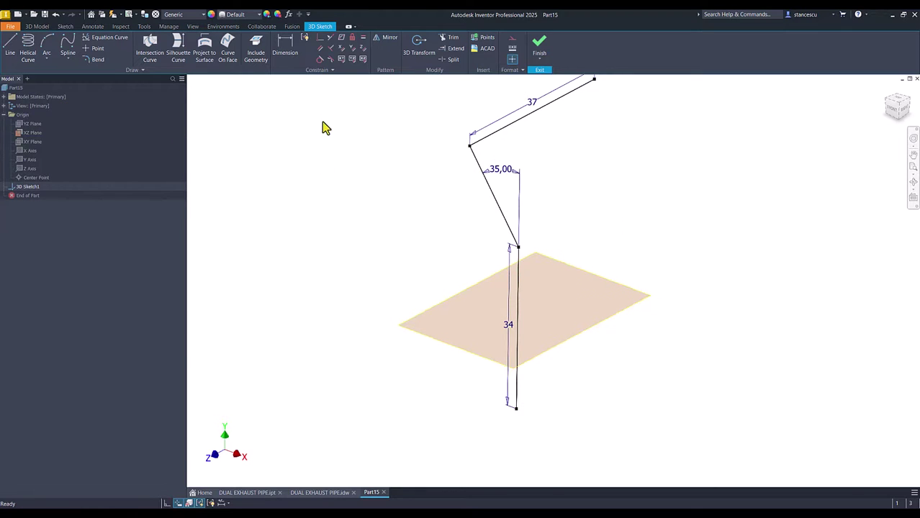
{"action": "left_click", "coordinate": [319, 38]}
{"action": "left_click", "coordinate": [517, 409]}
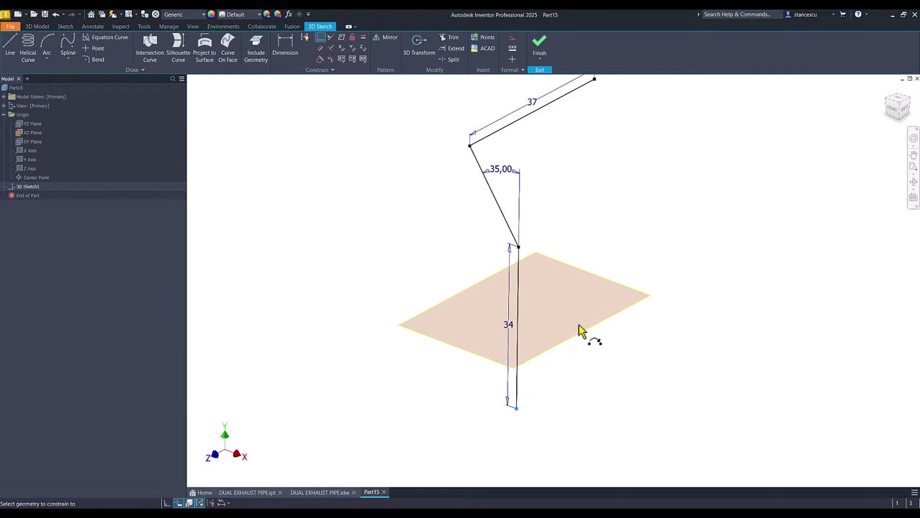
{"action": "left_click", "coordinate": [36, 178]}
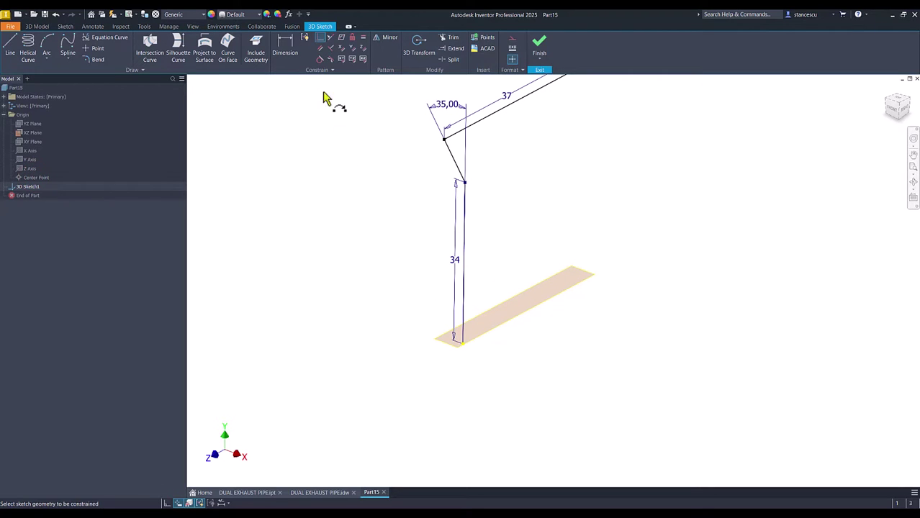
Dimension the path's upper corner 62 mm above the XZ plane
{"action": "left_click", "coordinate": [286, 44]}
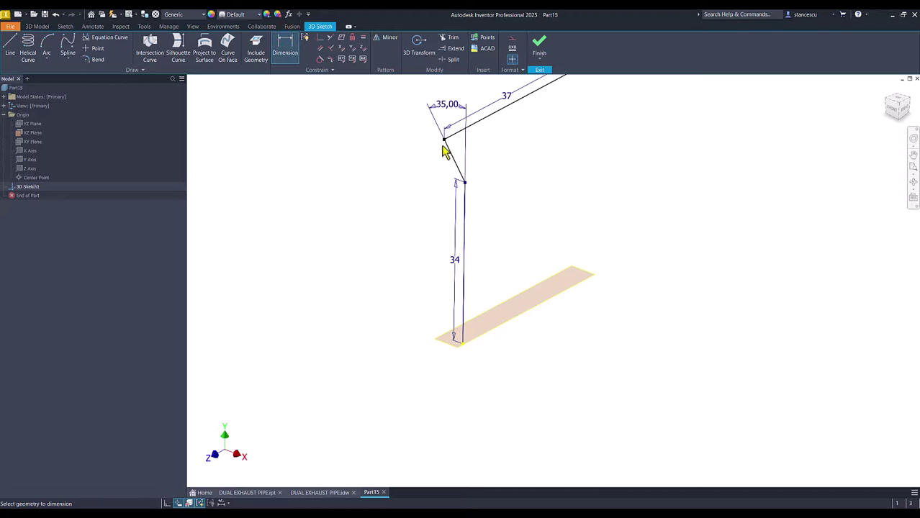
{"action": "left_click", "coordinate": [444, 140]}
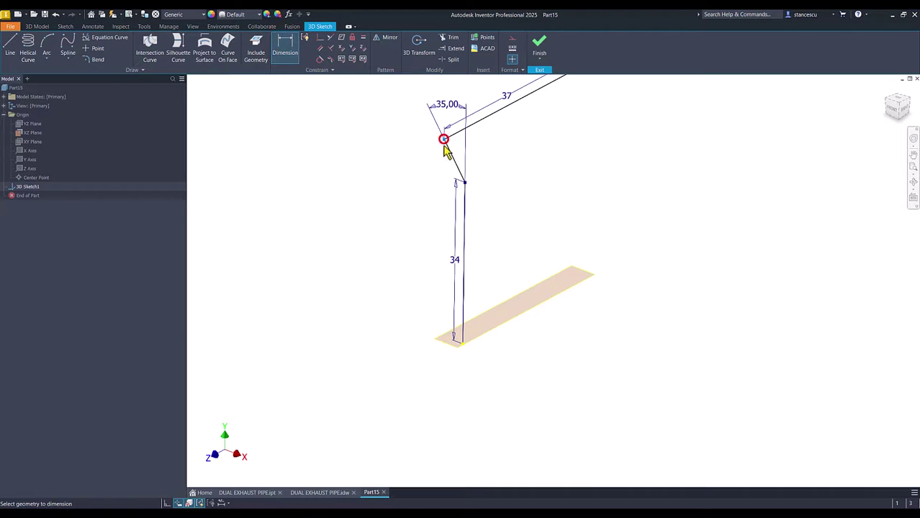
{"action": "left_click", "coordinate": [499, 304]}
{"action": "left_click", "coordinate": [385, 256]}
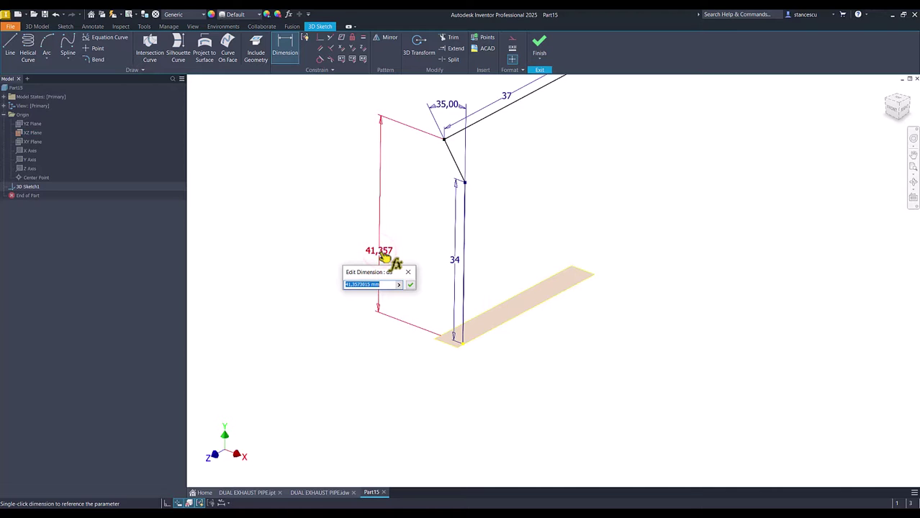
{"action": "type", "text": "62"}
{"action": "key", "text": "Return"}
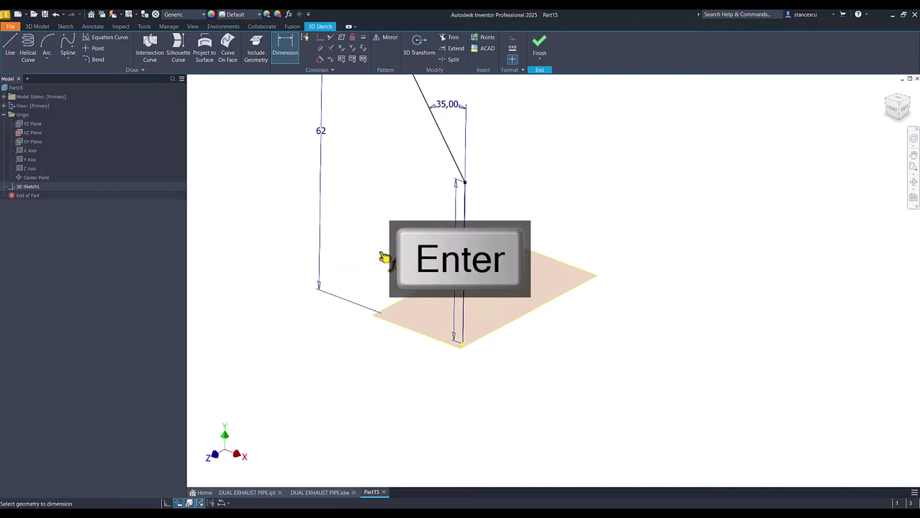
{"action": "key", "text": "Num_Lock"}
{"action": "scroll", "coordinate": [385, 260], "scroll_direction": "down", "scroll_amount": 2}
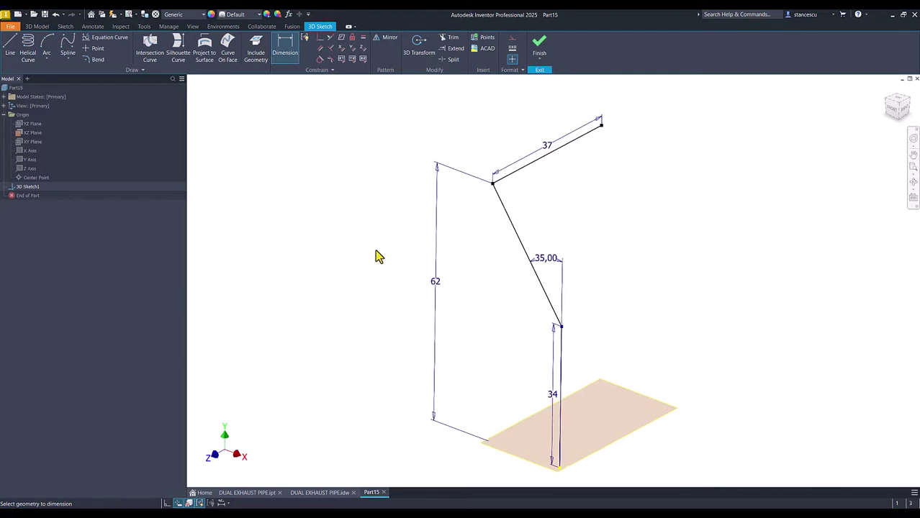
{"action": "key", "text": "F6"}
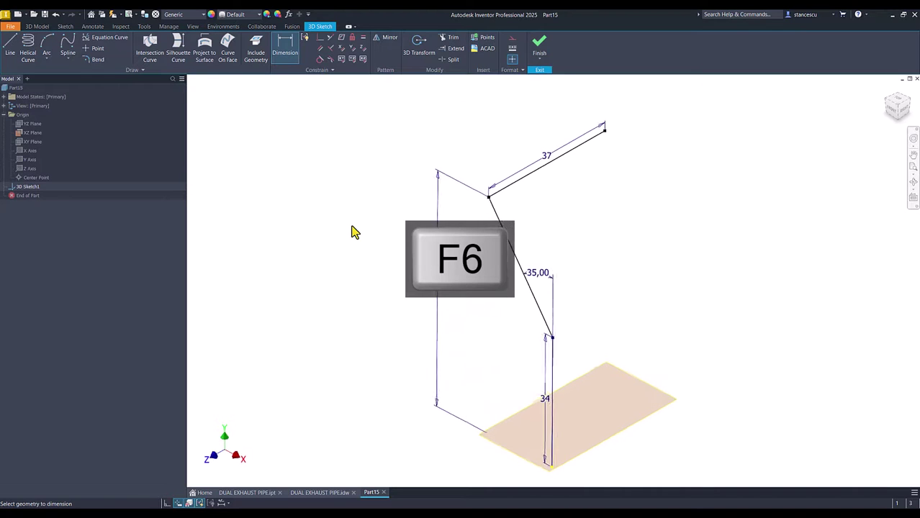
{"action": "left_click", "coordinate": [310, 158]}
{"action": "left_click", "coordinate": [96, 61]}
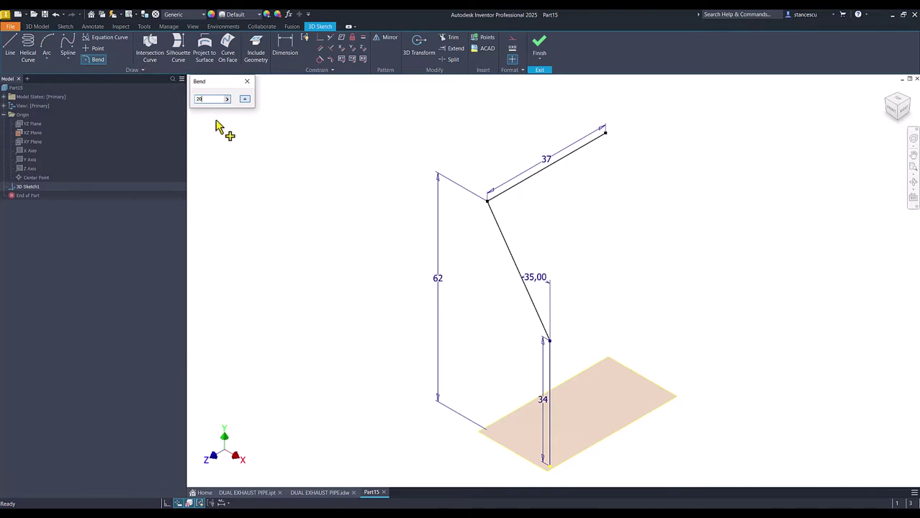
Add 20 mm bends where the slanted line meets the 37 mm line and the vertical line
{"action": "left_click", "coordinate": [501, 232]}
{"action": "left_click", "coordinate": [502, 233]}
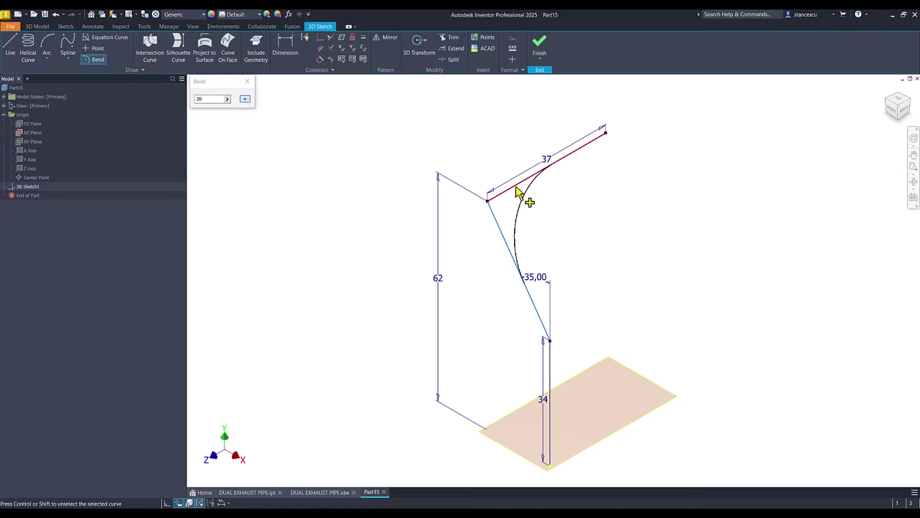
{"action": "left_click", "coordinate": [515, 189]}
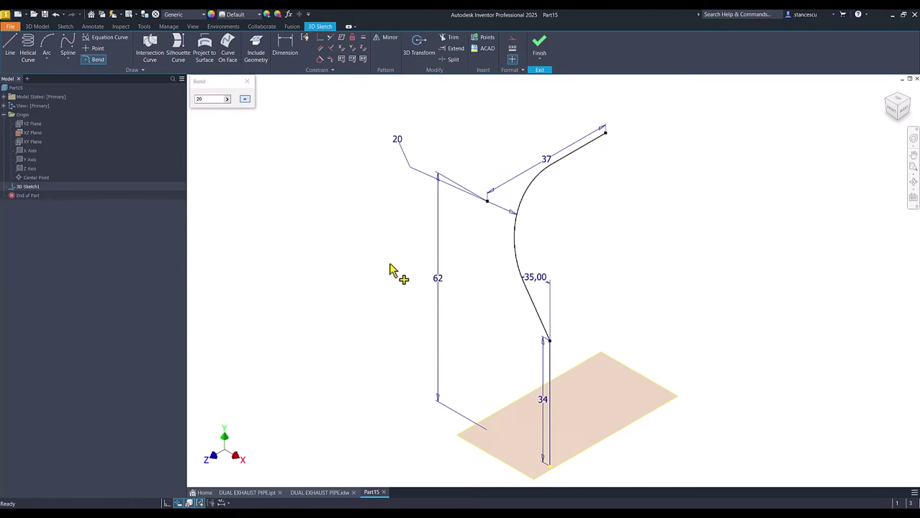
{"action": "left_click", "coordinate": [543, 322]}
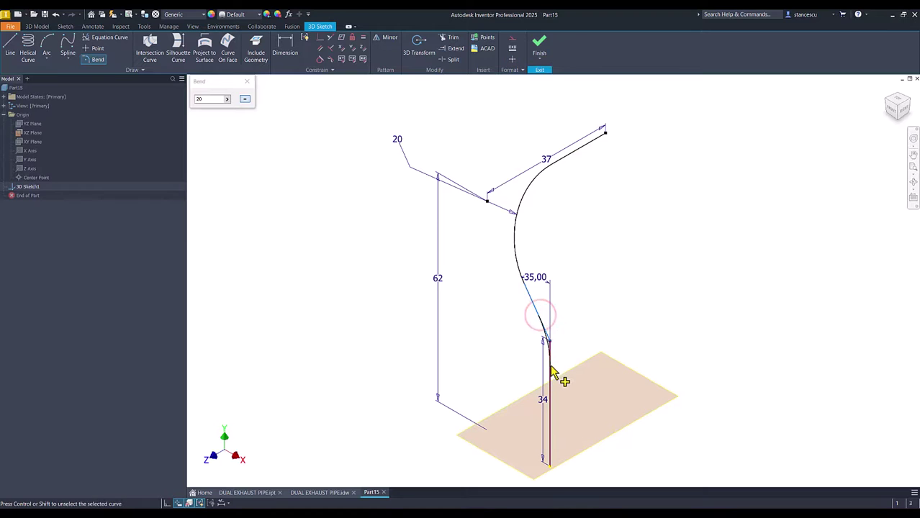
{"action": "left_click", "coordinate": [550, 370]}
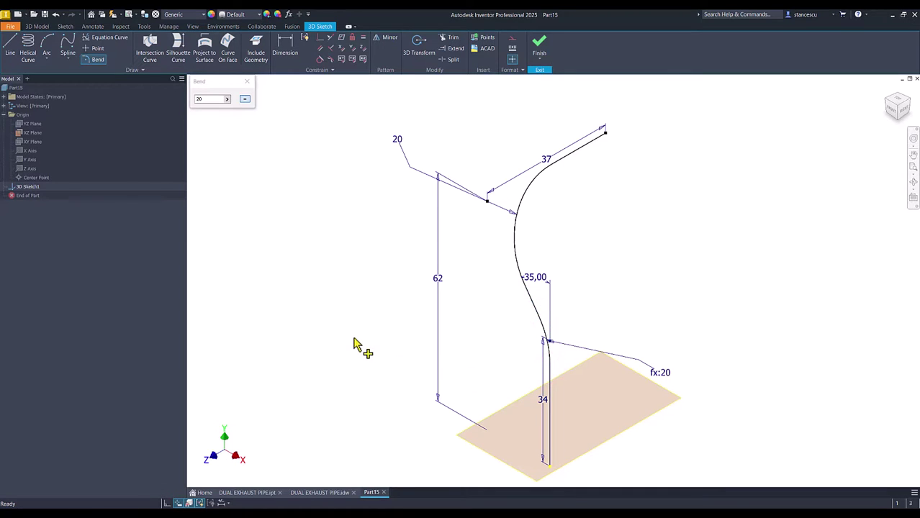
{"action": "left_click", "coordinate": [247, 82]}
{"action": "scroll", "coordinate": [507, 130], "scroll_direction": "down", "scroll_amount": 2}
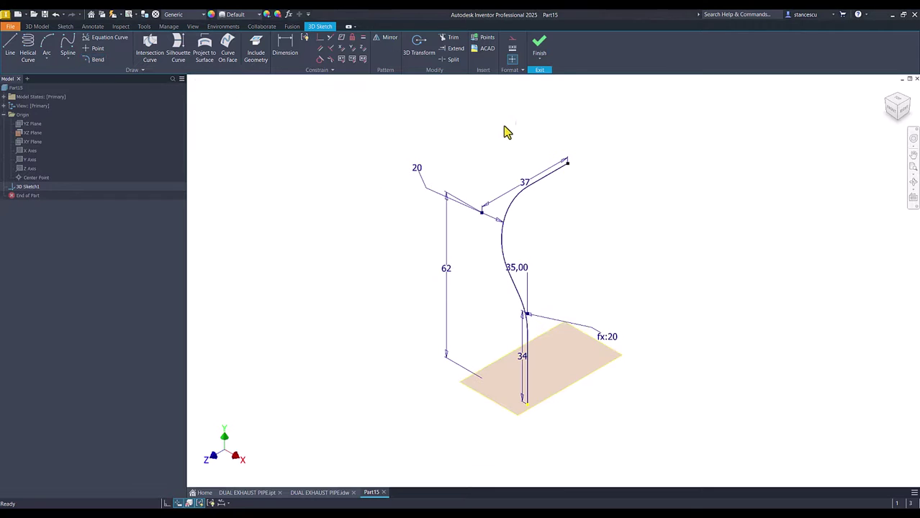
Finish the 3D sketch and start a new 2D sketch on the XZ plane
{"action": "left_click", "coordinate": [540, 45]}
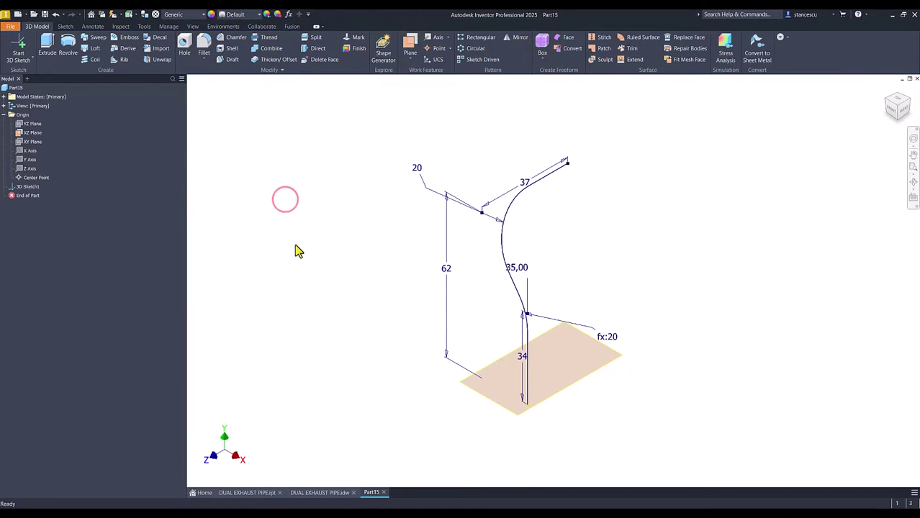
{"action": "left_click", "coordinate": [581, 389]}
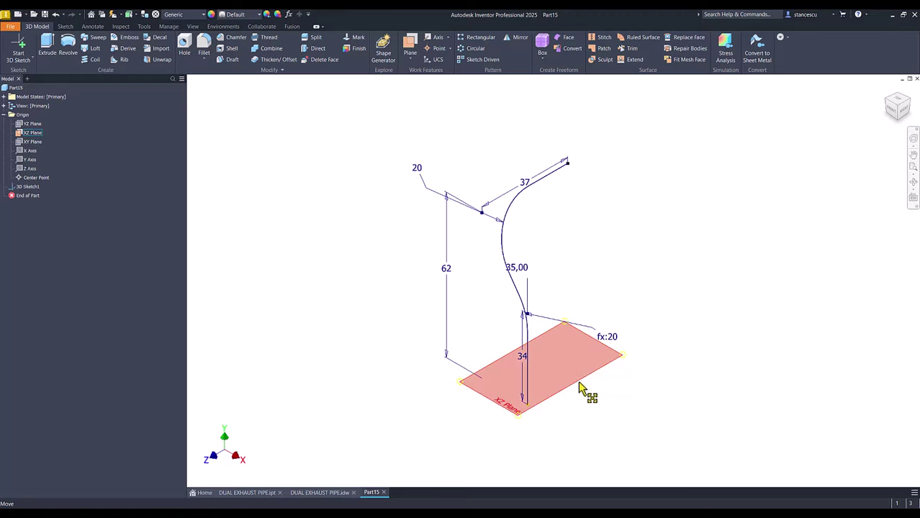
{"action": "left_click", "coordinate": [577, 377]}
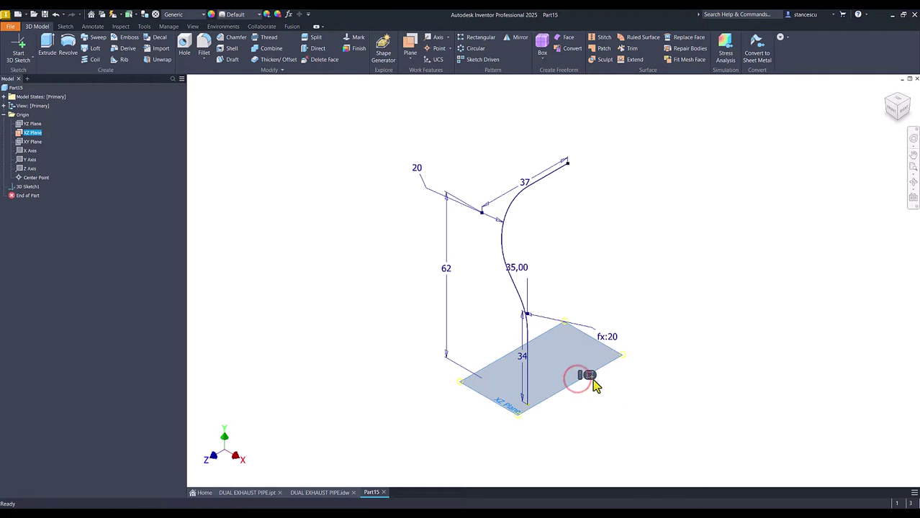
{"action": "left_click", "coordinate": [592, 377]}
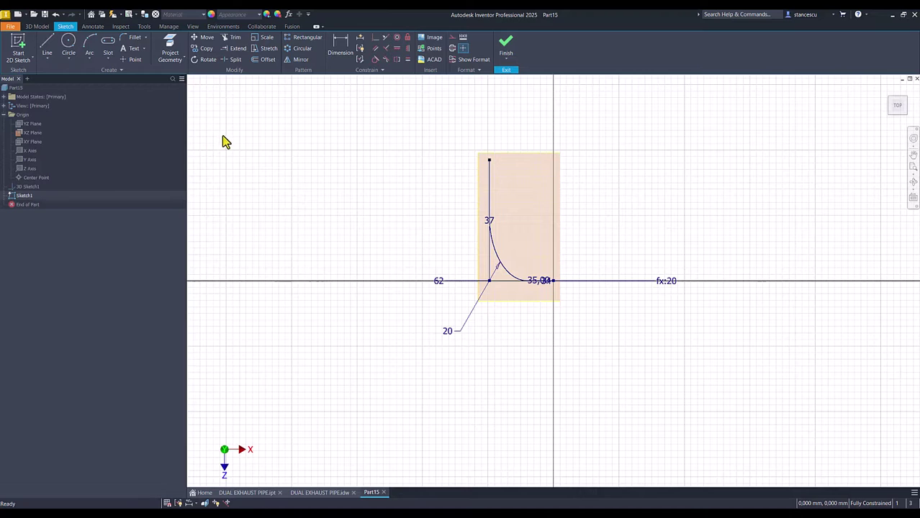
Draw a 15 mm diameter circle centred on the origin and finish the sketch
{"action": "left_click", "coordinate": [74, 57]}
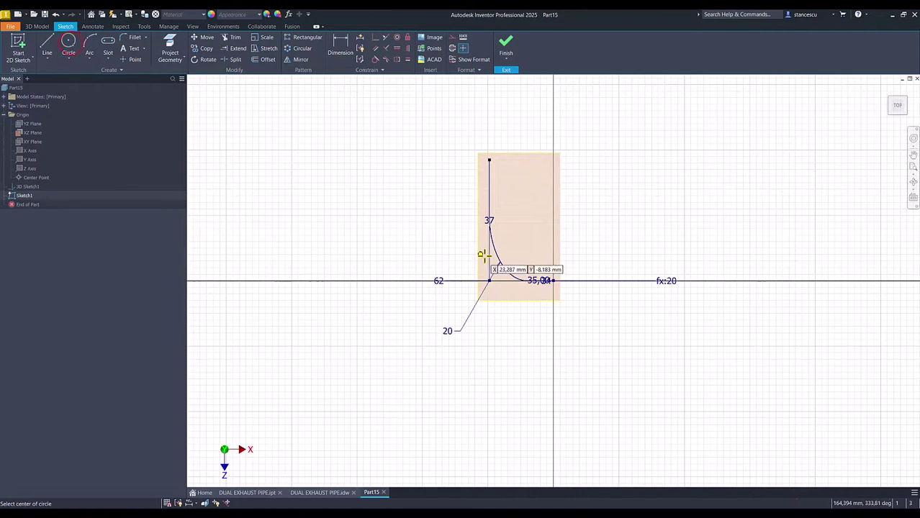
{"action": "left_click", "coordinate": [553, 281]}
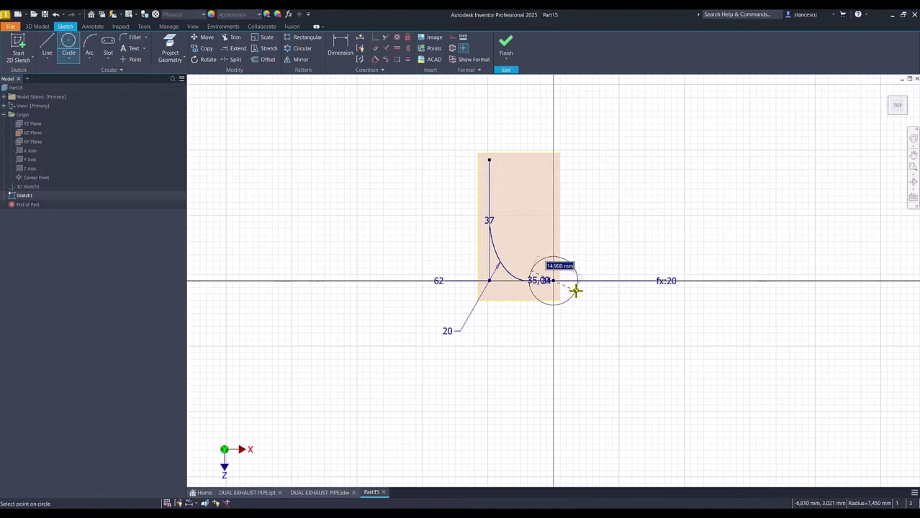
{"action": "type", "text": "15"}
{"action": "key", "text": "Return"}
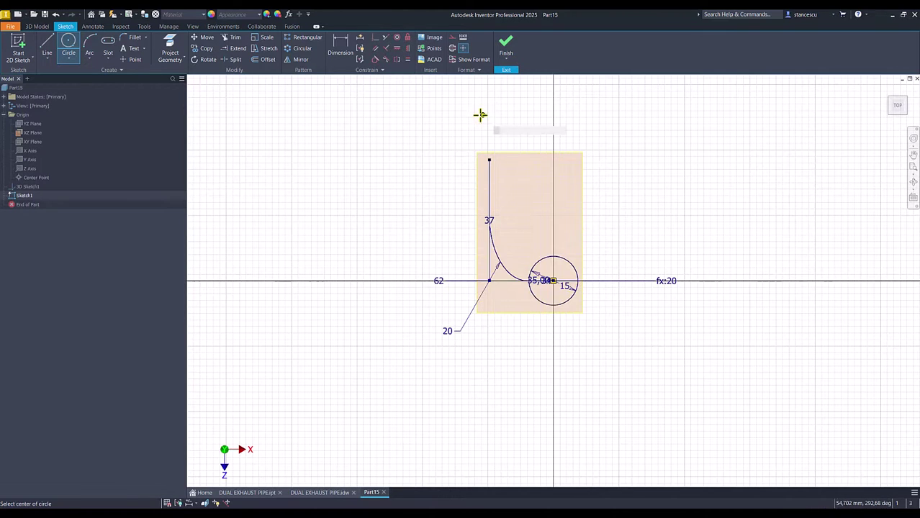
{"action": "left_click", "coordinate": [507, 48]}
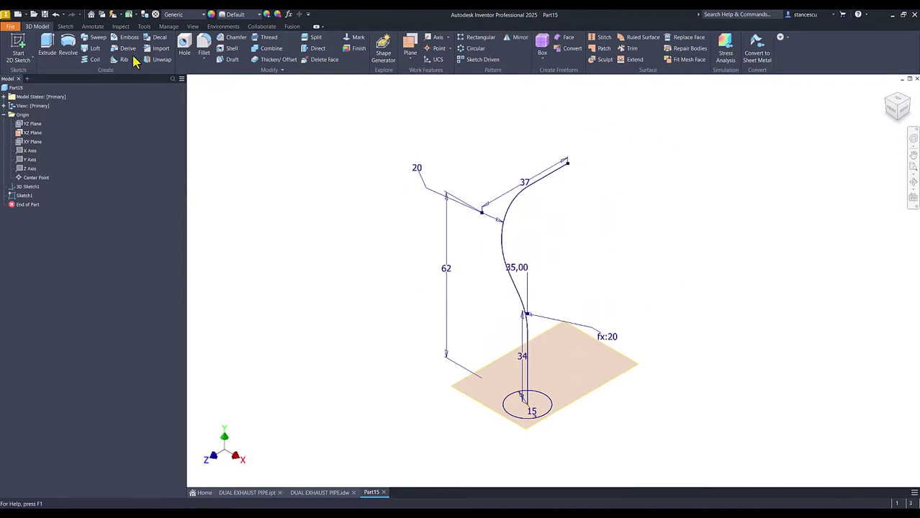
Sweep the 15 mm circle along the bent 3D sketch path to create Sweep1
{"action": "left_click", "coordinate": [101, 37]}
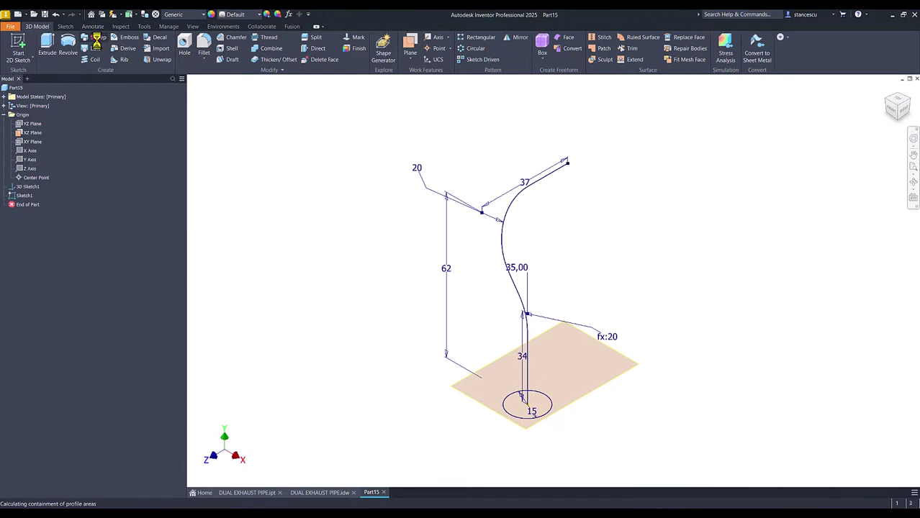
{"action": "left_click", "coordinate": [518, 307]}
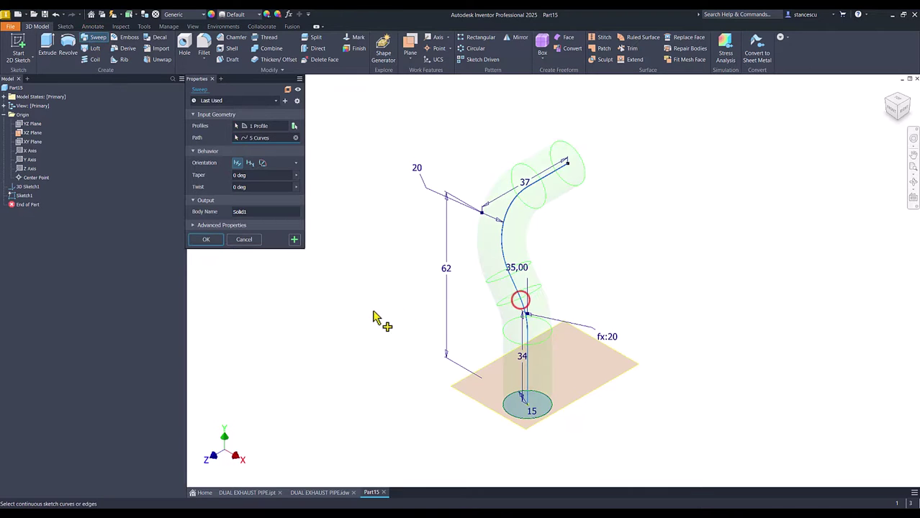
{"action": "left_click", "coordinate": [207, 240]}
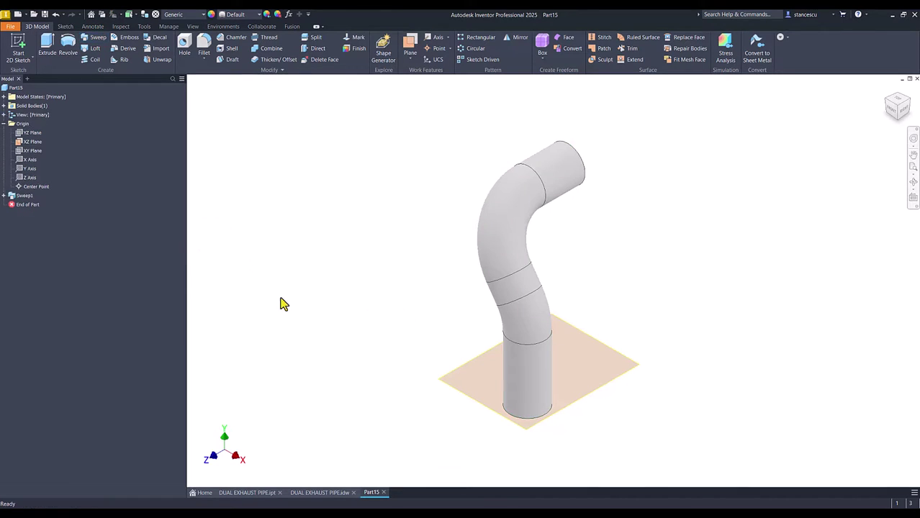
Hide the XZ plane and return the pipe to its Home view
{"action": "right_click", "coordinate": [477, 365]}
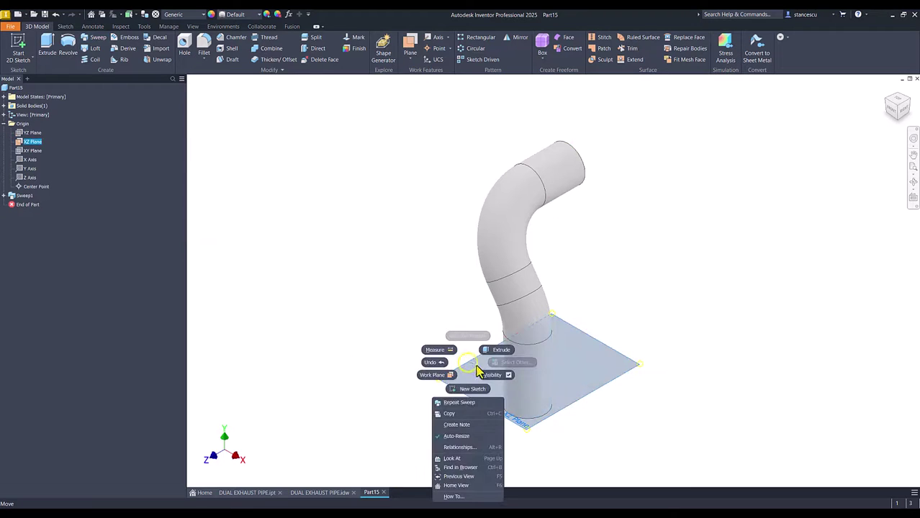
{"action": "left_click", "coordinate": [486, 373]}
{"action": "left_click", "coordinate": [376, 328]}
{"action": "key", "text": "F6"}
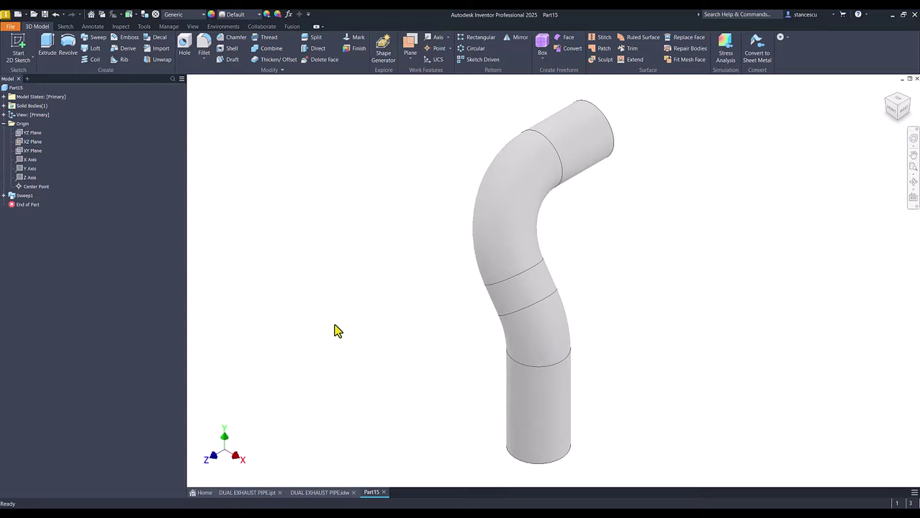
Look at the DUAL EXHAUST PIPE.idw drawing, then bring up the Part15 bent-pipe model
{"action": "left_click", "coordinate": [335, 493]}
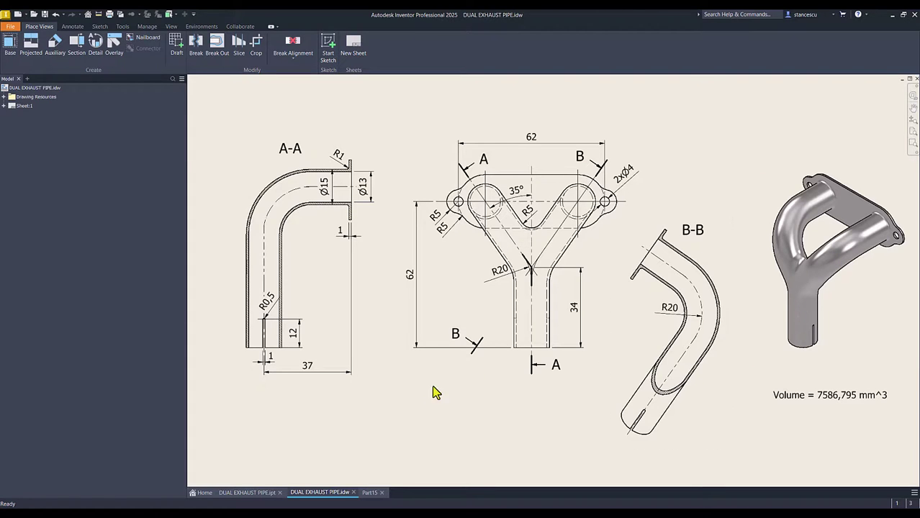
{"action": "left_click", "coordinate": [370, 493]}
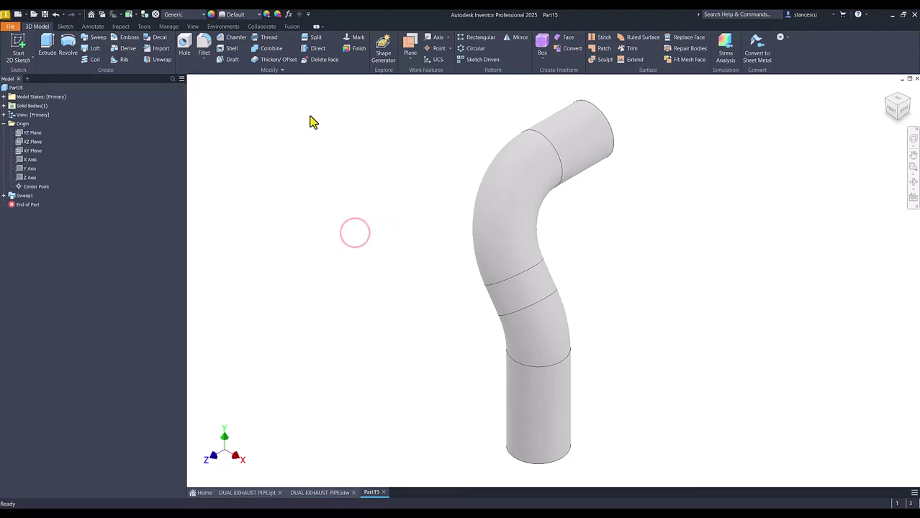
Mirror the swept pipe solid about the YZ Plane, creating Mirror1 as the second branch
{"action": "left_click", "coordinate": [518, 40]}
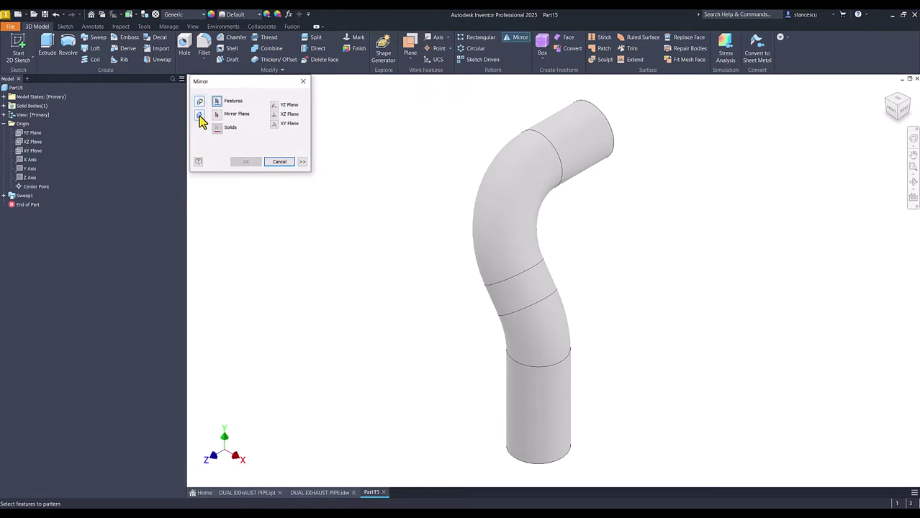
{"action": "left_click", "coordinate": [199, 116]}
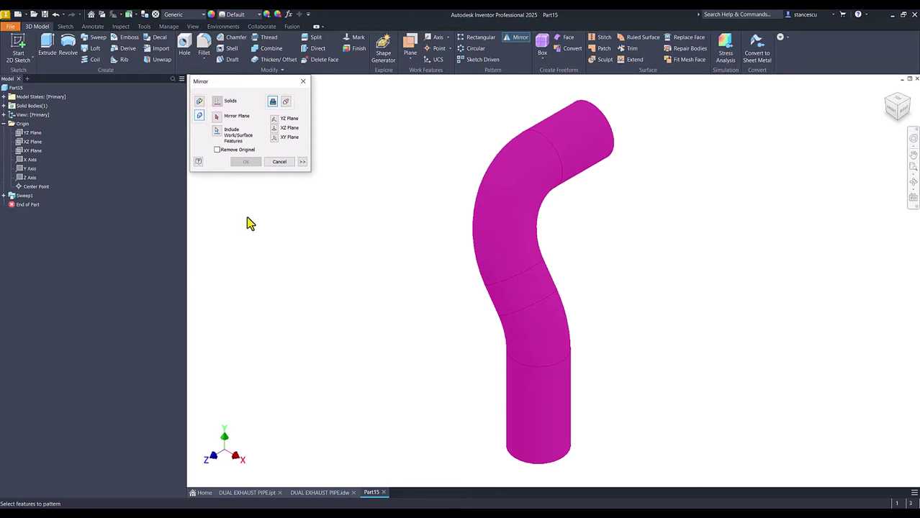
{"action": "left_click", "coordinate": [217, 116]}
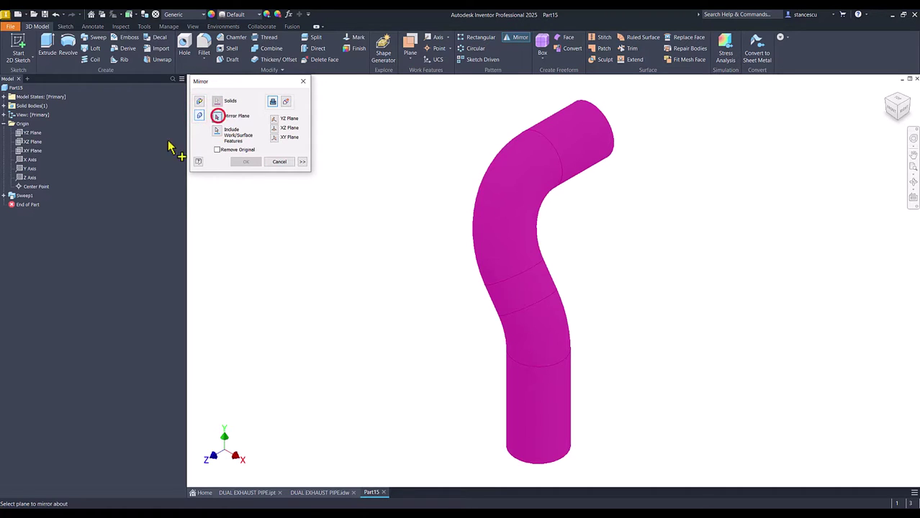
{"action": "left_click", "coordinate": [35, 135]}
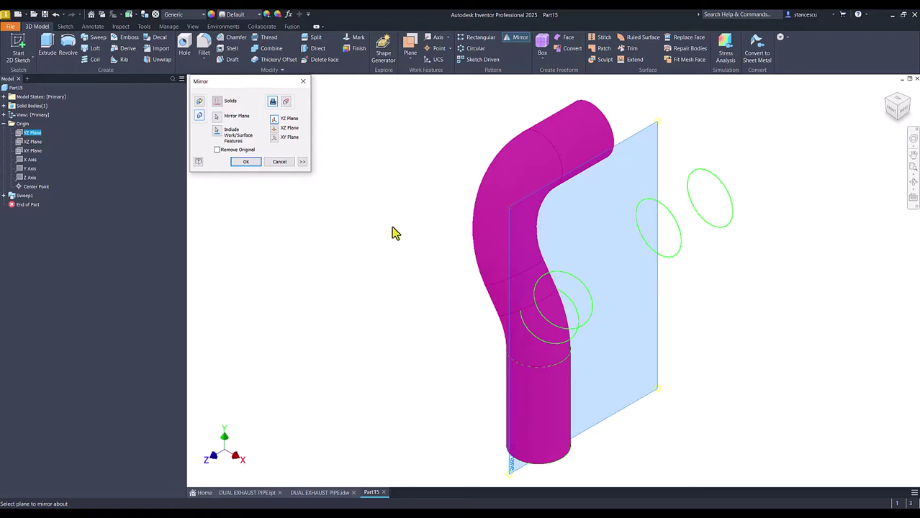
{"action": "left_click", "coordinate": [245, 163]}
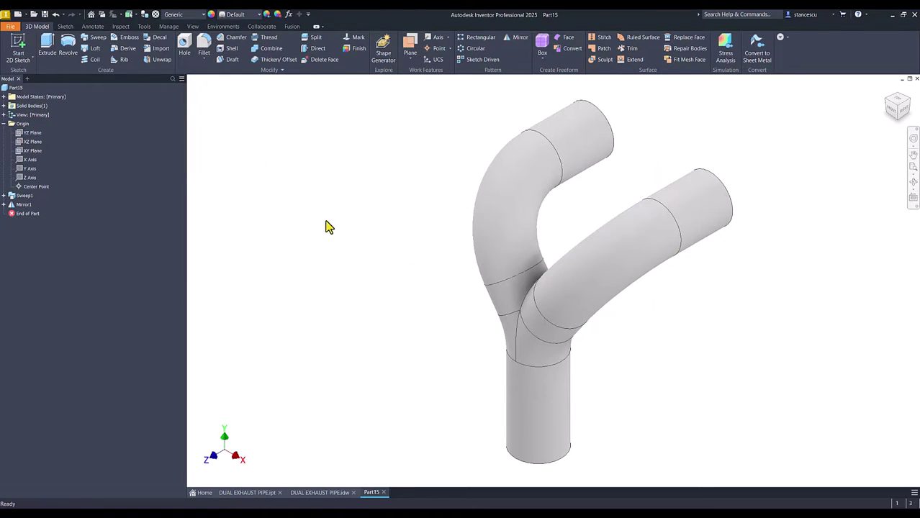
{"action": "left_click", "coordinate": [328, 299]}
{"action": "left_click", "coordinate": [320, 493]}
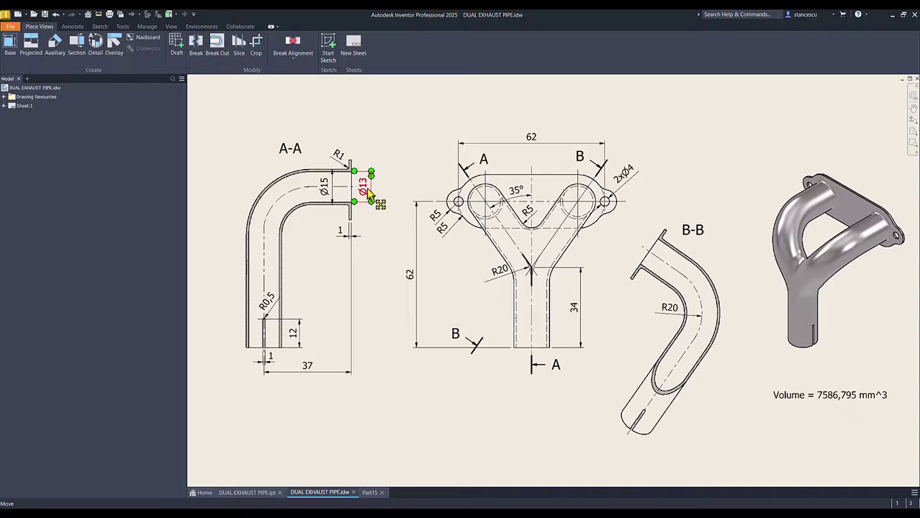
{"action": "left_click", "coordinate": [370, 492]}
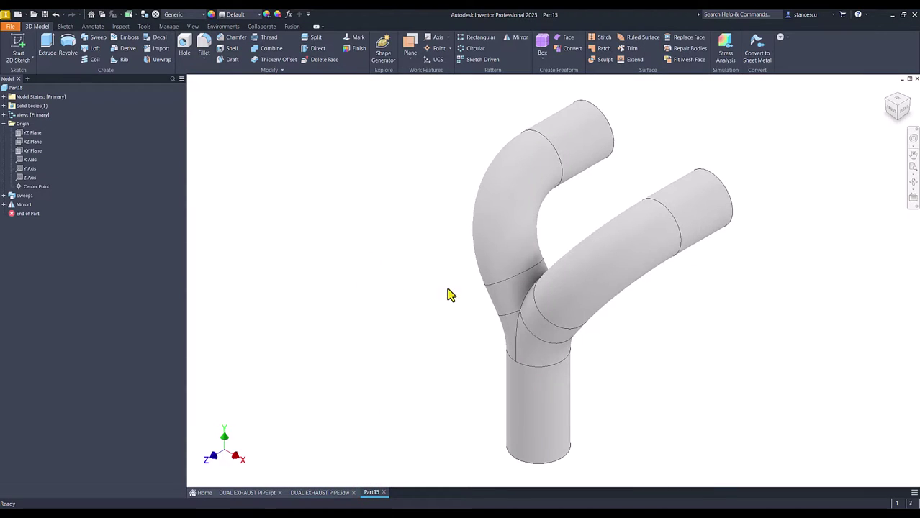
Fillet the junction edges where the two branches meet with a 5 mm radius
{"action": "left_click", "coordinate": [521, 306]}
{"action": "left_click", "coordinate": [531, 298]}
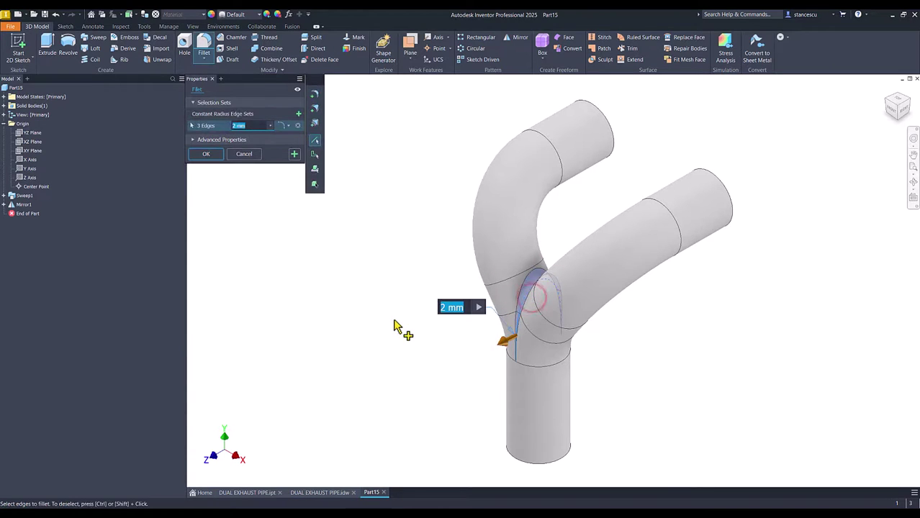
{"action": "type", "text": "5"}
{"action": "left_click", "coordinate": [208, 155]}
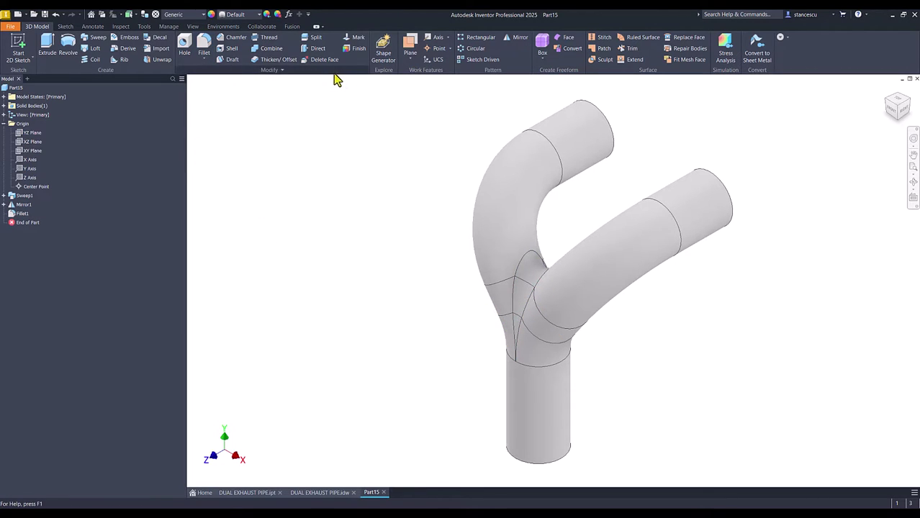
Shell the Y-pipe to a (15-13)/2 wall, removing the bottom and both branch end faces
{"action": "left_click", "coordinate": [231, 48]}
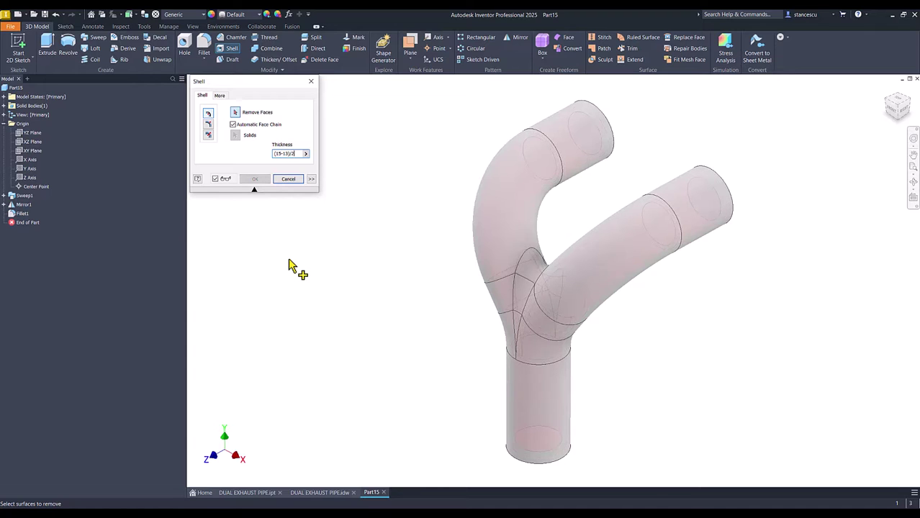
{"action": "key", "text": "Return"}
{"action": "middle_click_drag", "start_coordinate": [385, 342], "coordinate": [520, 397], "text": "shift"}
{"action": "left_click", "coordinate": [490, 378]}
{"action": "middle_click_drag", "start_coordinate": [586, 366], "coordinate": [688, 294], "text": "shift"}
{"action": "left_click", "coordinate": [651, 226]}
{"action": "left_click", "coordinate": [688, 293]}
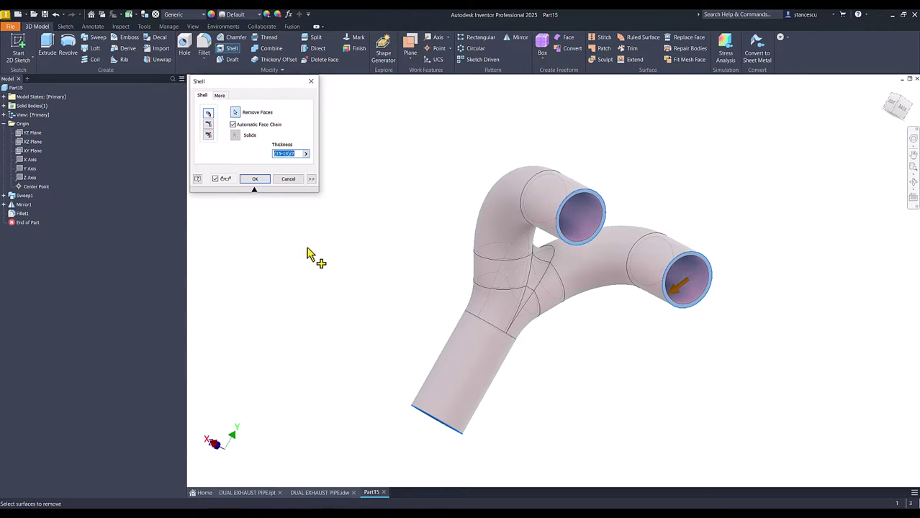
{"action": "middle_click_drag", "start_coordinate": [317, 264], "coordinate": [331, 278], "text": "shift"}
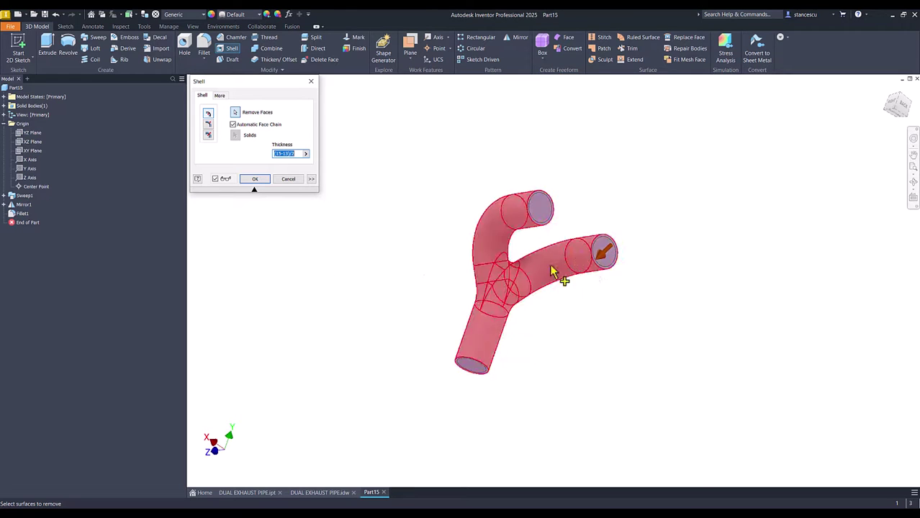
{"action": "left_click", "coordinate": [255, 178]}
{"action": "middle_click_drag", "start_coordinate": [335, 268], "coordinate": [335, 269], "text": "shift"}
{"action": "key", "text": "F6"}
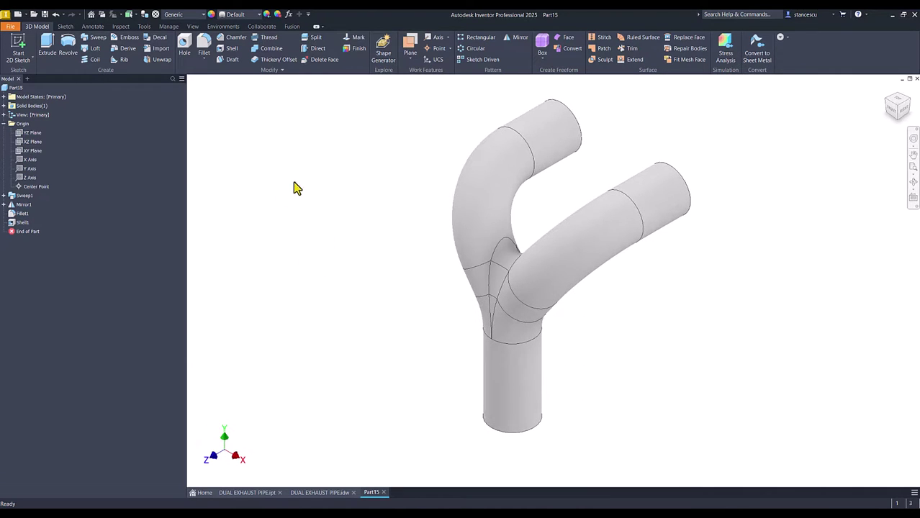
Bring up the finished DUAL EXHAUST PIPE.ipt, orbit to its flange side, then return Home
{"action": "left_click", "coordinate": [308, 365]}
{"action": "left_click", "coordinate": [248, 493]}
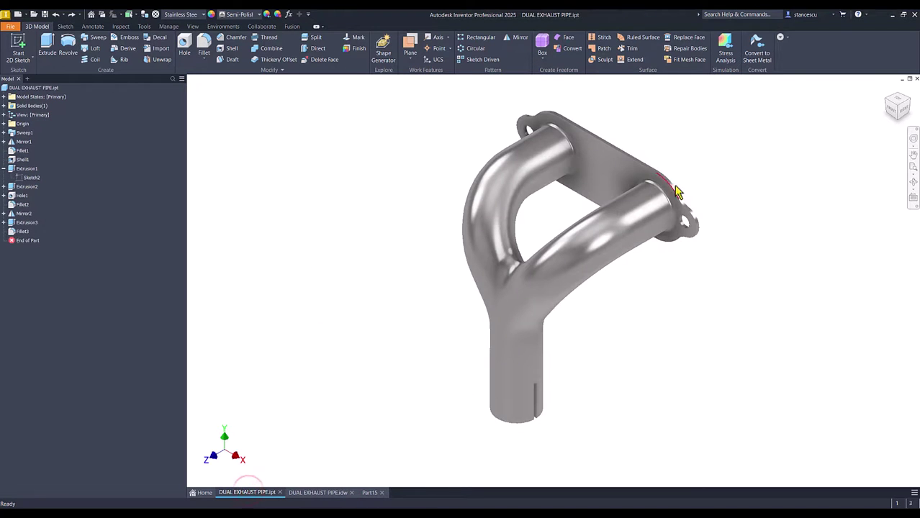
{"action": "middle_click_drag", "start_coordinate": [613, 175], "coordinate": [633, 202], "text": "shift"}
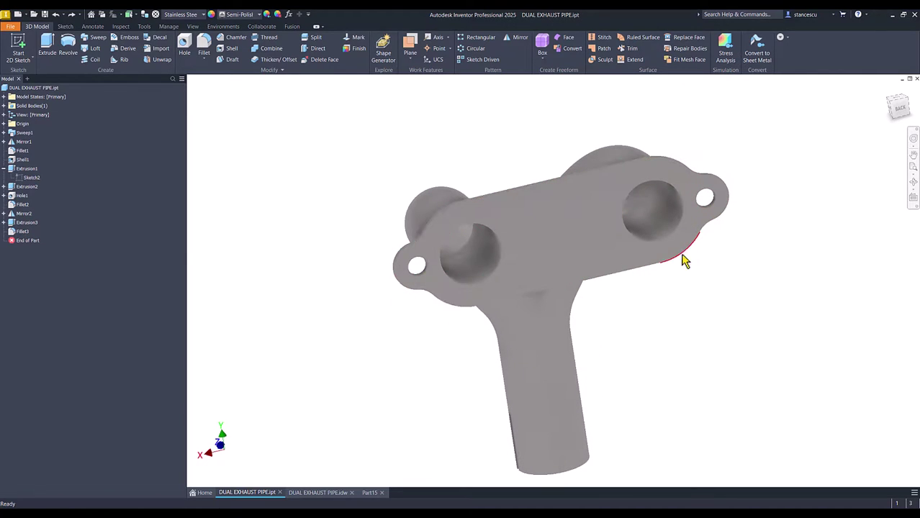
{"action": "key", "text": "F6"}
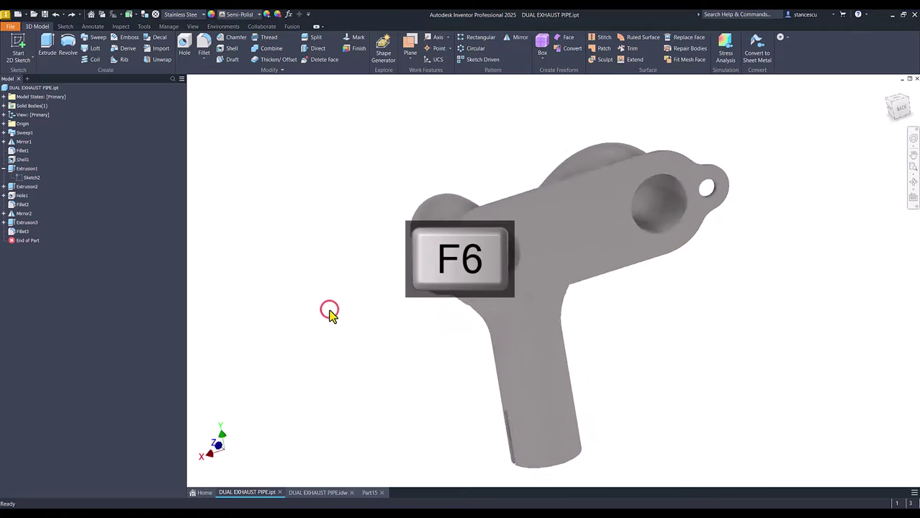
Back in Part15, start a 2D sketch on the pipe-end face with both outlets in view
{"action": "left_click", "coordinate": [367, 493]}
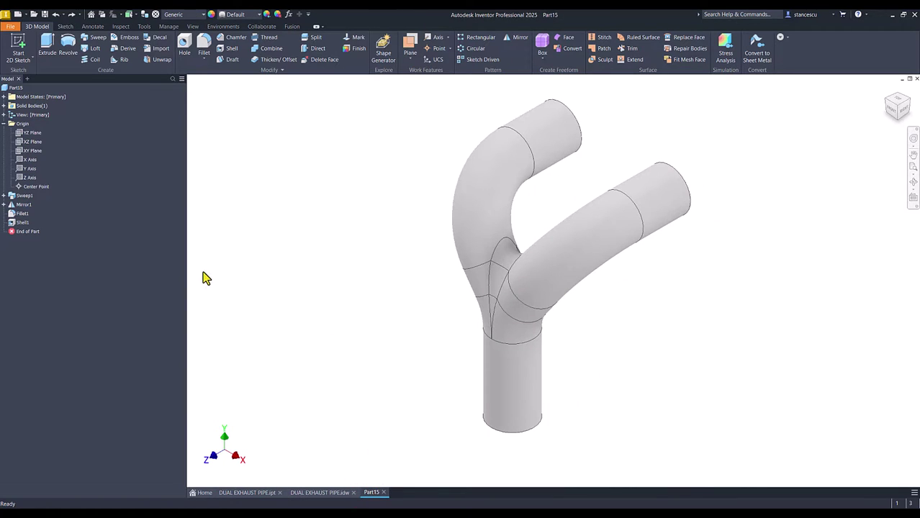
{"action": "middle_click_drag", "start_coordinate": [405, 191], "coordinate": [648, 313], "text": "shift"}
{"action": "scroll", "coordinate": [647, 312], "scroll_direction": "down", "scroll_amount": 5}
{"action": "scroll", "coordinate": [506, 322], "scroll_direction": "down", "scroll_amount": 1}
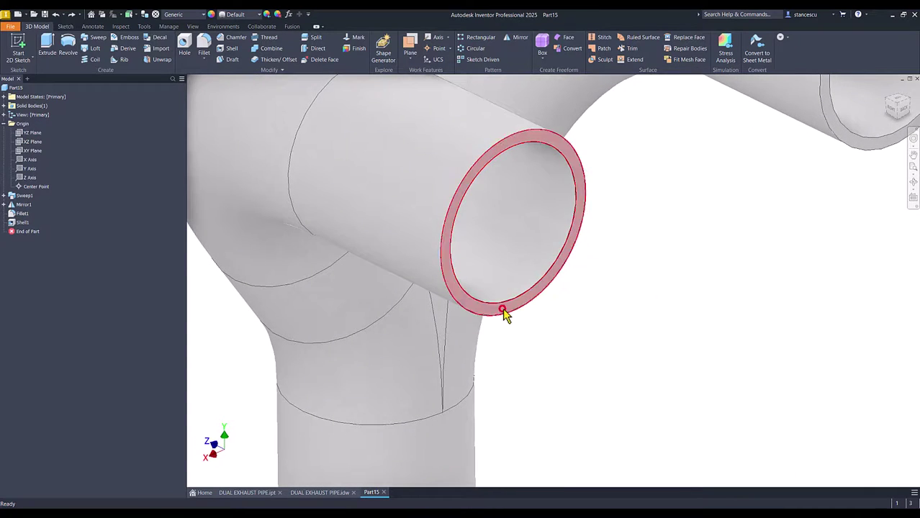
{"action": "left_click", "coordinate": [506, 314]}
{"action": "left_click", "coordinate": [533, 310]}
{"action": "key", "text": "Num_Lock"}
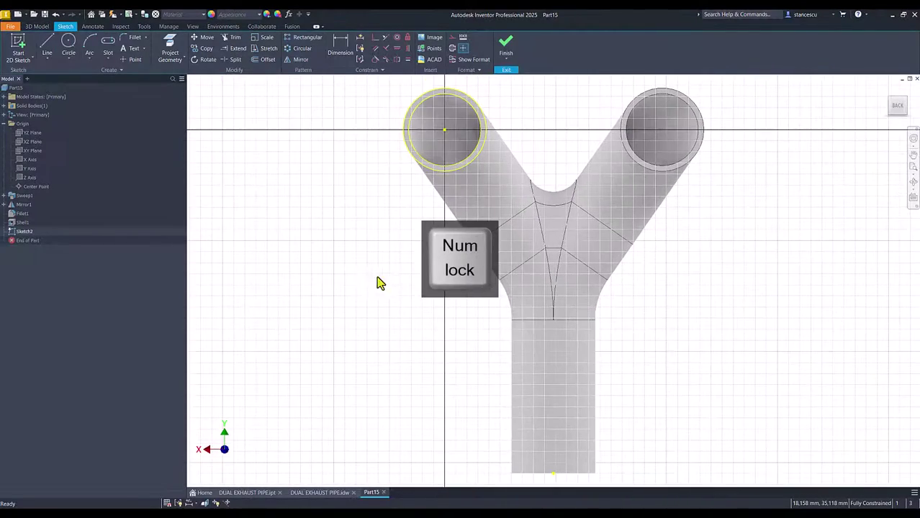
{"action": "middle_click_drag", "start_coordinate": [341, 185], "coordinate": [319, 252]}
Draw a slot across the outlets and make its left centre coincident with the left outlet centre
{"action": "left_click", "coordinate": [108, 41]}
{"action": "left_click", "coordinate": [468, 127]}
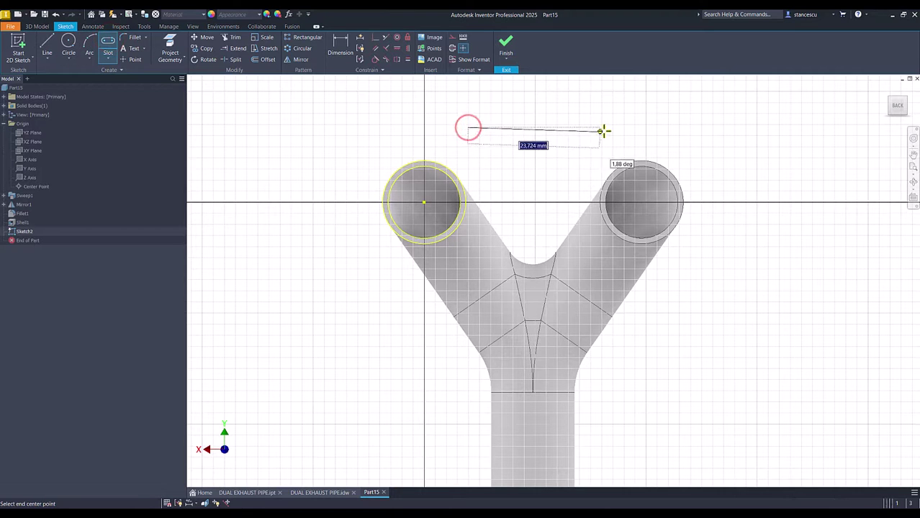
{"action": "left_click", "coordinate": [606, 128]}
{"action": "left_click", "coordinate": [608, 103]}
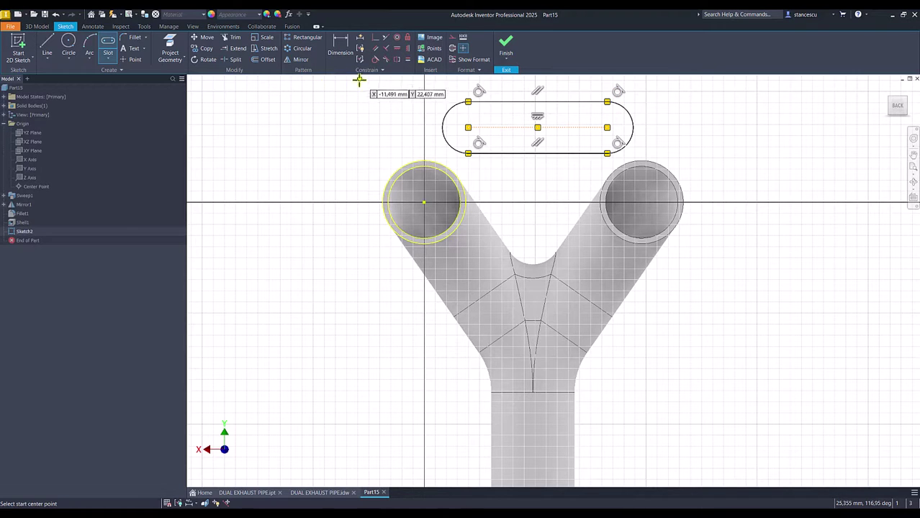
{"action": "left_click", "coordinate": [375, 38]}
{"action": "left_click", "coordinate": [468, 128]}
{"action": "left_click", "coordinate": [424, 202]}
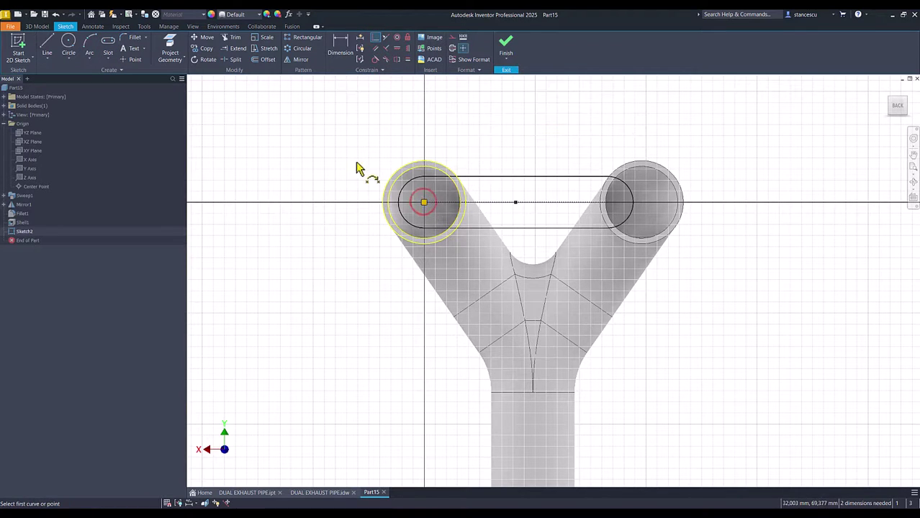
Project the right outlet circle, constrain the slot's right centre onto it, then return to the drawing
{"action": "left_click", "coordinate": [170, 52]}
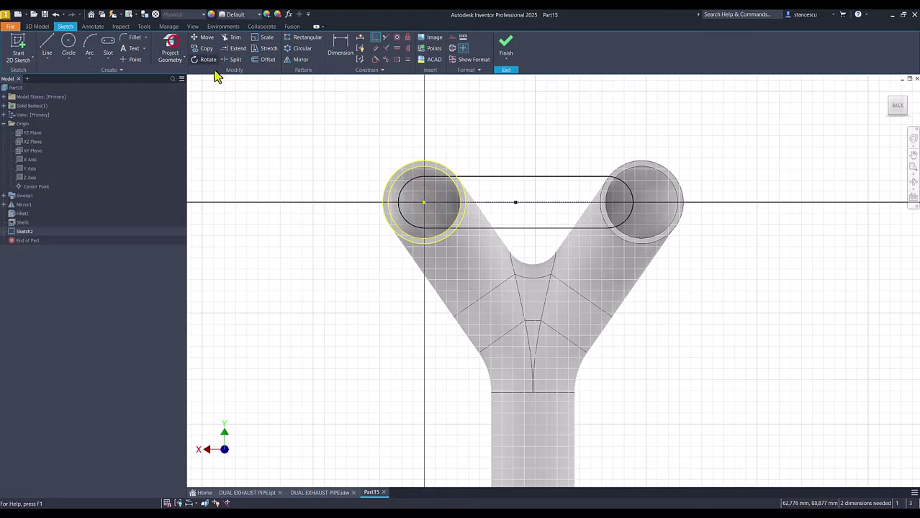
{"action": "left_click", "coordinate": [648, 170]}
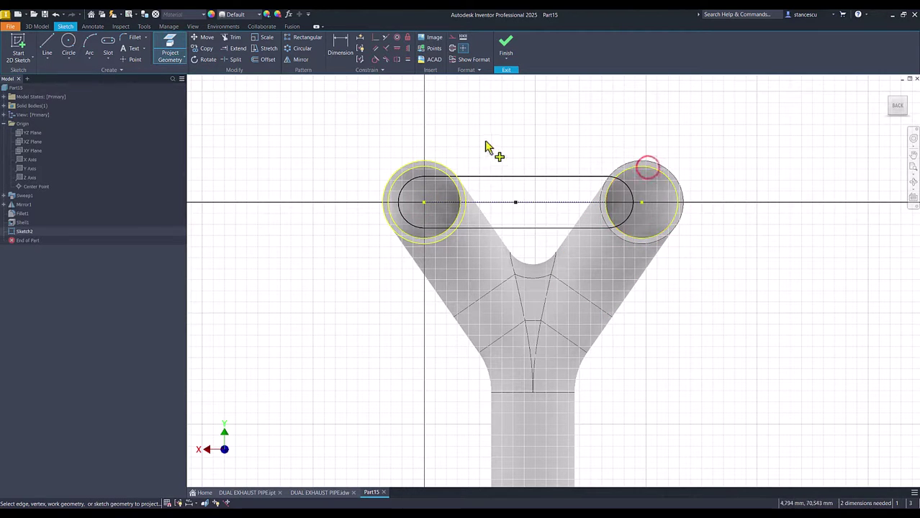
{"action": "left_click", "coordinate": [375, 37]}
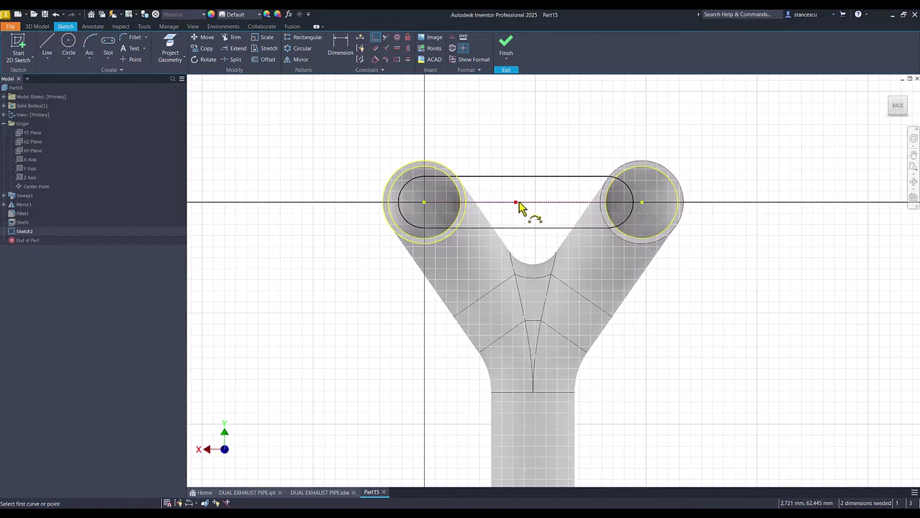
{"action": "left_click", "coordinate": [609, 204]}
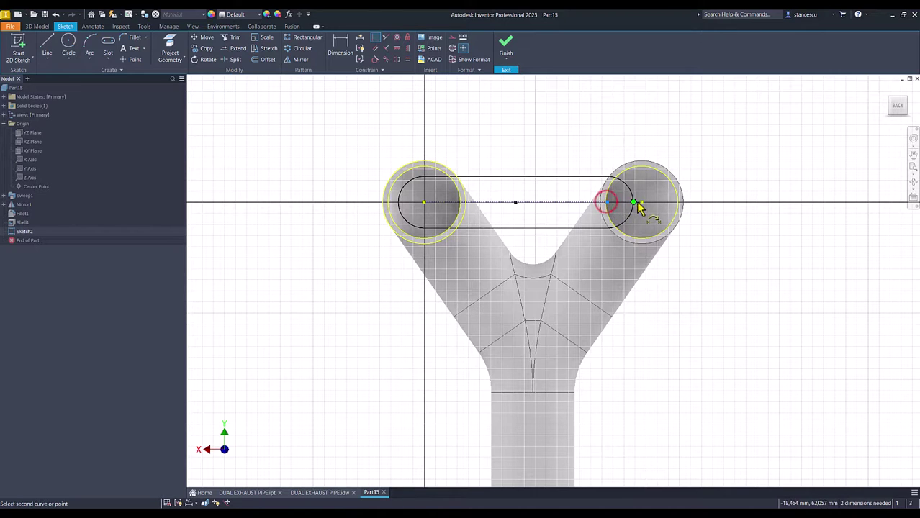
{"action": "left_click", "coordinate": [641, 203]}
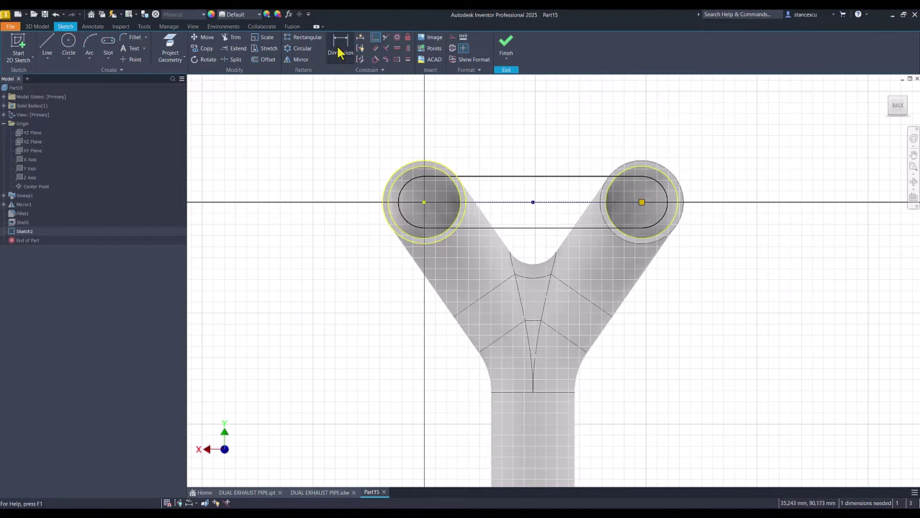
{"action": "left_click", "coordinate": [327, 494]}
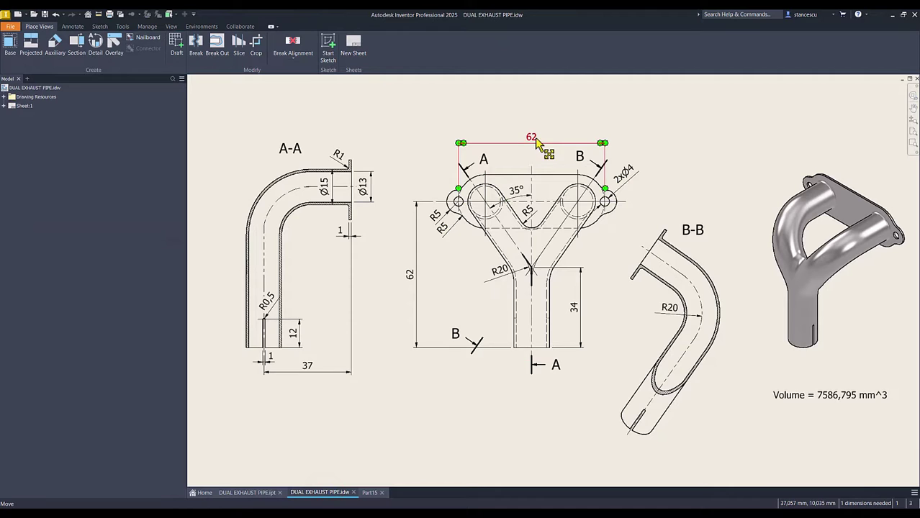
Fit the drawing sheet in view, then return to the Part15 model
{"action": "scroll", "coordinate": [466, 207], "scroll_direction": "up", "scroll_amount": 6}
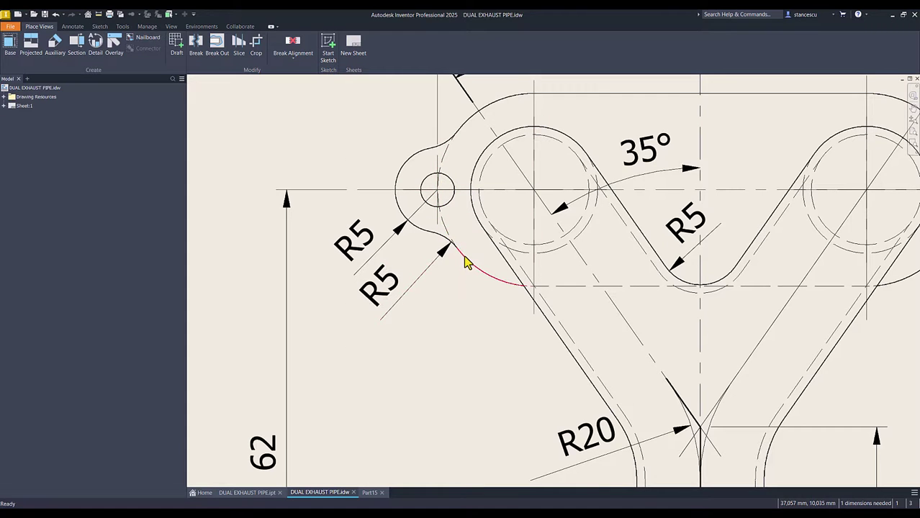
{"action": "key", "text": "Num_Lock"}
{"action": "key", "text": "Home"}
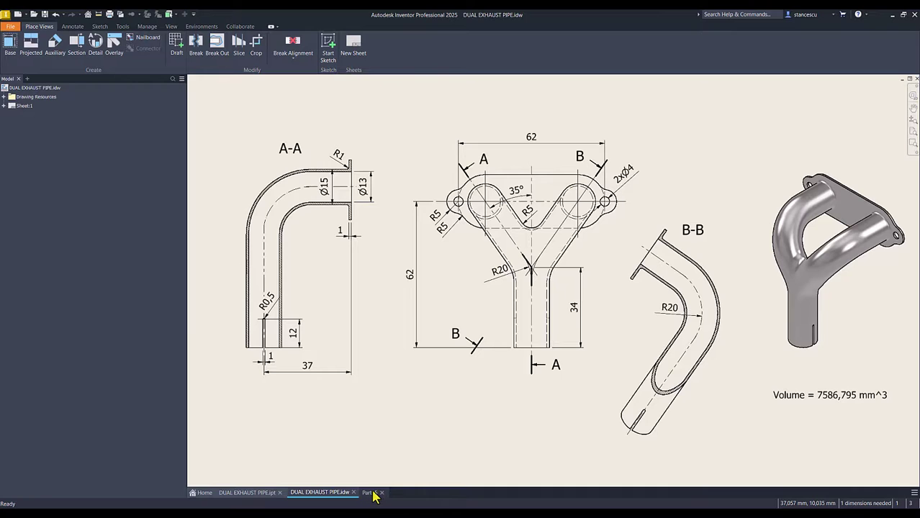
{"action": "left_click", "coordinate": [371, 494]}
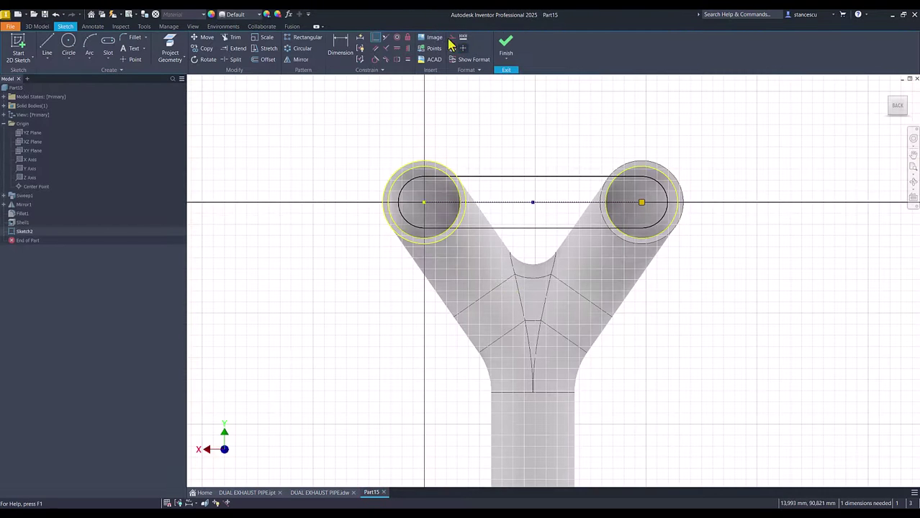
Dimension the slot's overall width at 62 mm and finish Sketch2
{"action": "left_click", "coordinate": [340, 58]}
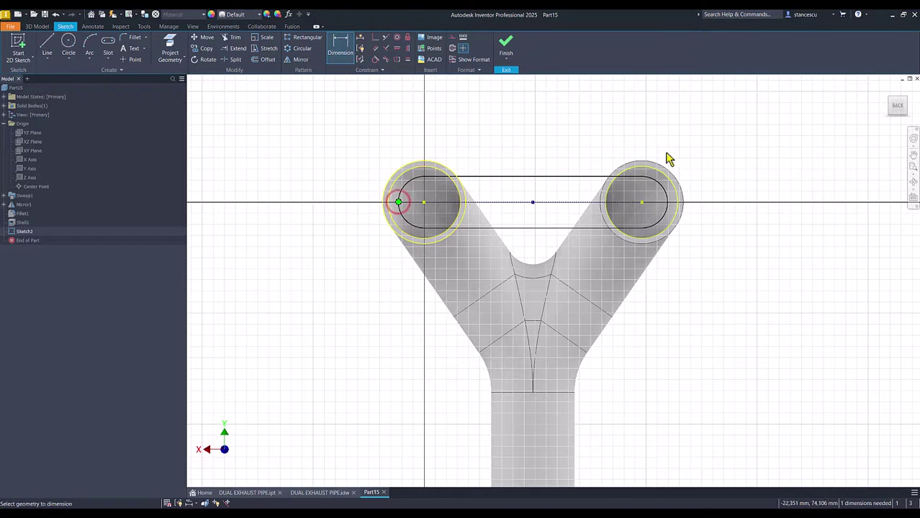
{"action": "left_click", "coordinate": [668, 204]}
{"action": "left_click", "coordinate": [558, 117]}
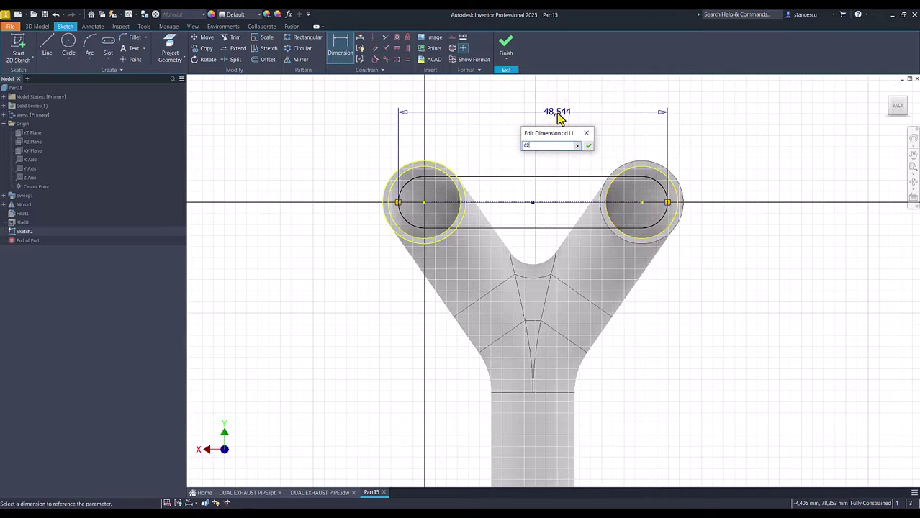
{"action": "key", "text": "Return"}
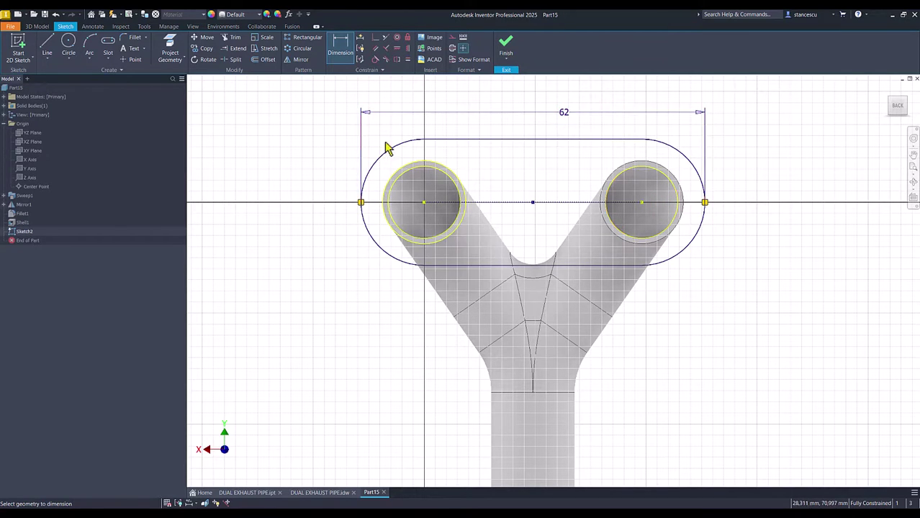
{"action": "left_click", "coordinate": [505, 51]}
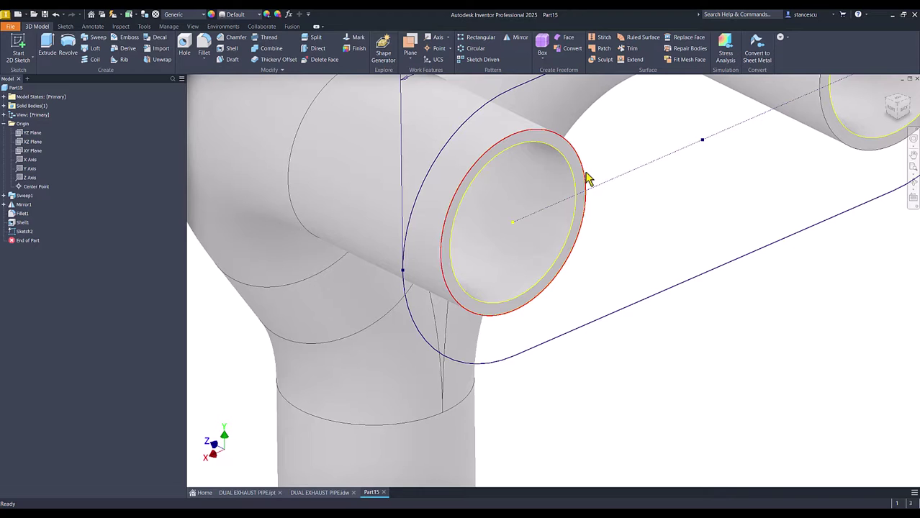
Start extruding Sketch2, selecting the slot profile regions around both pipe openings
{"action": "left_click", "coordinate": [47, 50]}
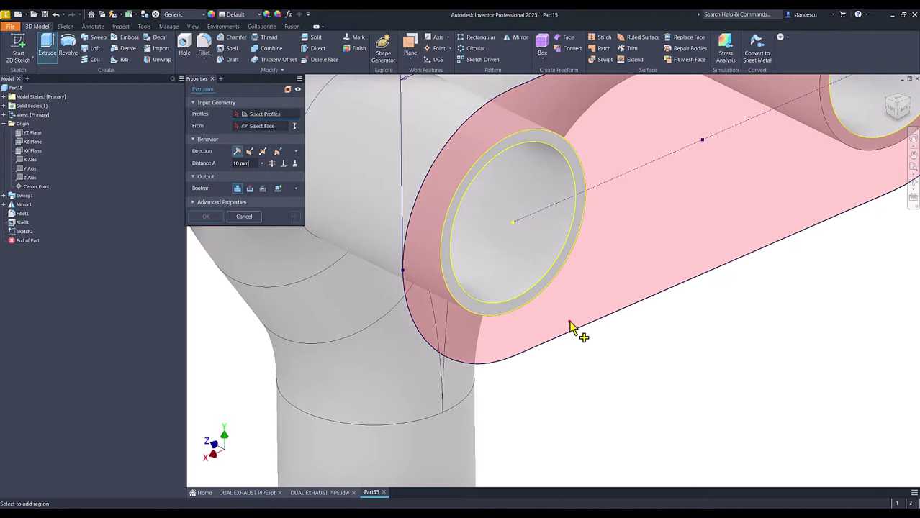
{"action": "left_click", "coordinate": [569, 326]}
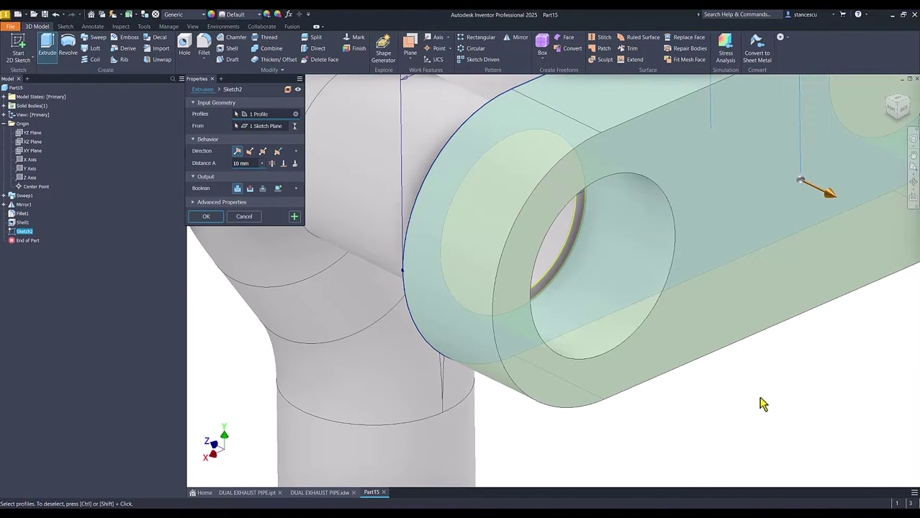
{"action": "key", "text": "Page_Up"}
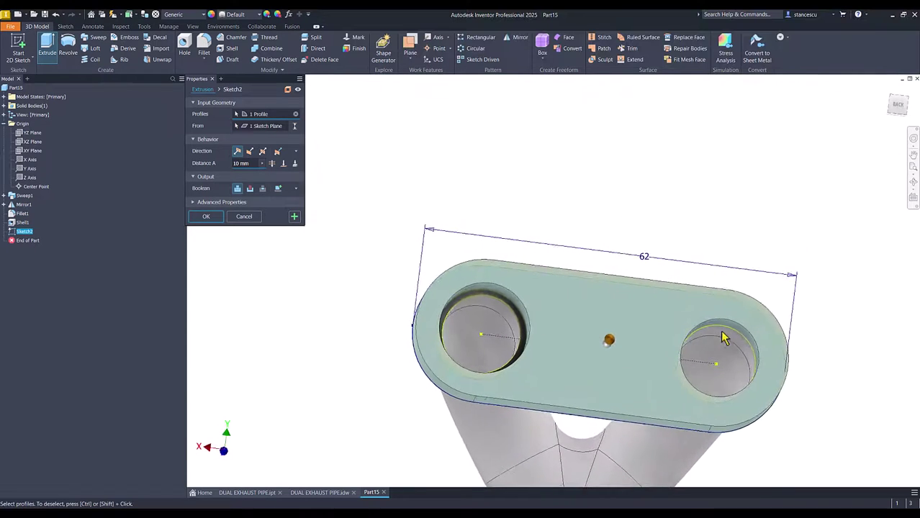
{"action": "left_click", "coordinate": [724, 339]}
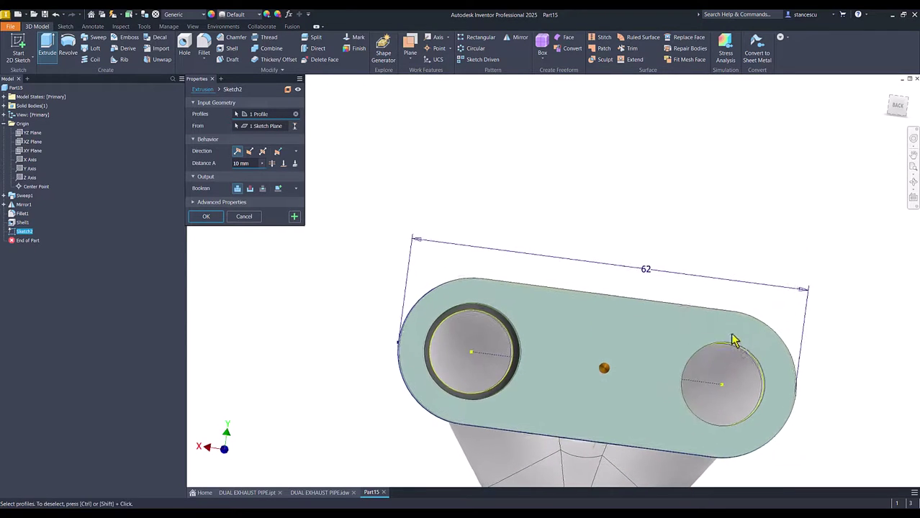
{"action": "left_click", "coordinate": [713, 345]}
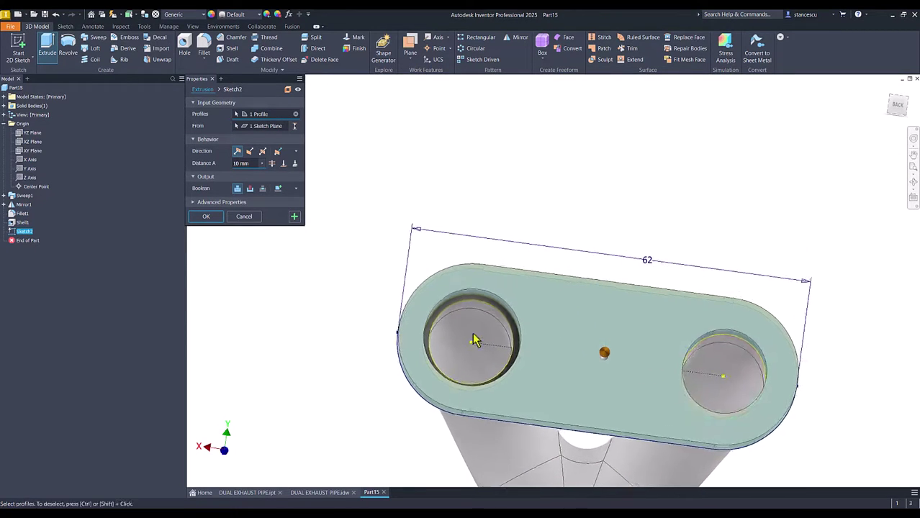
{"action": "middle_click_drag", "start_coordinate": [493, 321], "coordinate": [315, 308], "text": "shift"}
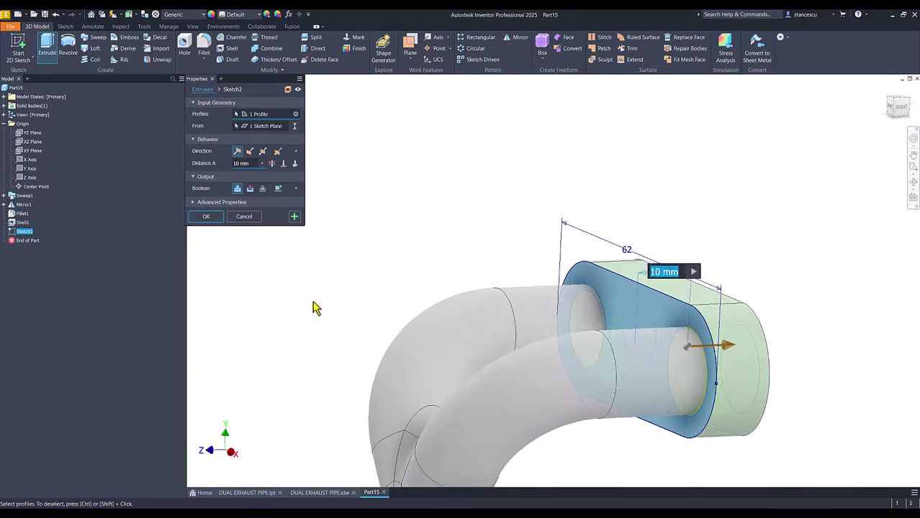
{"action": "left_click", "coordinate": [319, 492]}
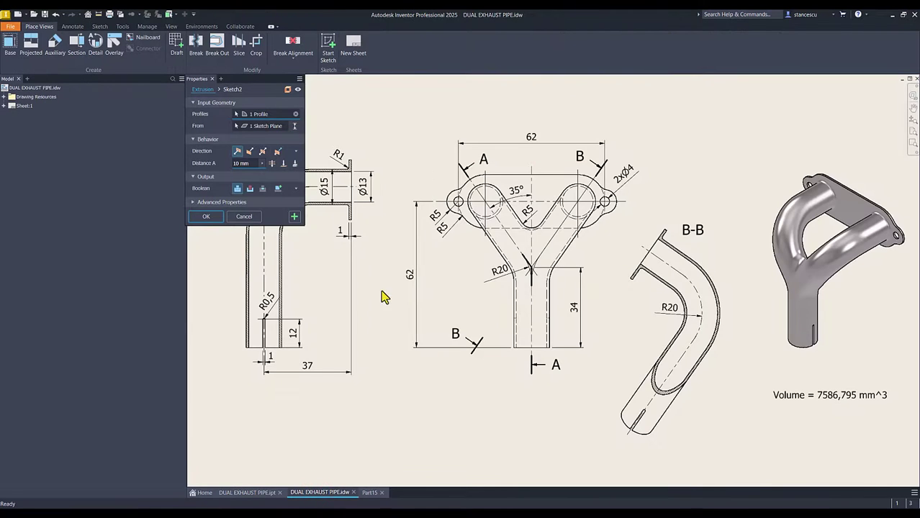
{"action": "left_click", "coordinate": [369, 493]}
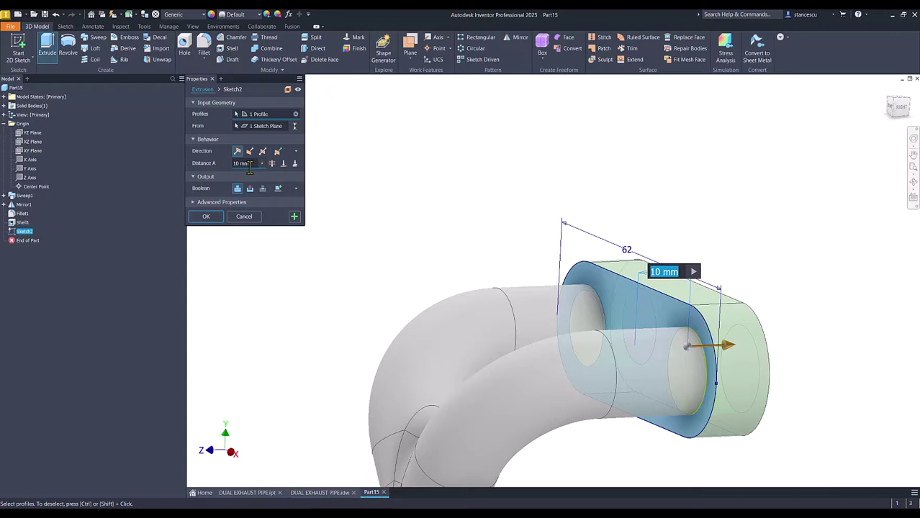
Extrude the flange 1 mm toward the pipes, joined to the body, as Extrusion1
{"action": "left_click", "coordinate": [245, 164]}
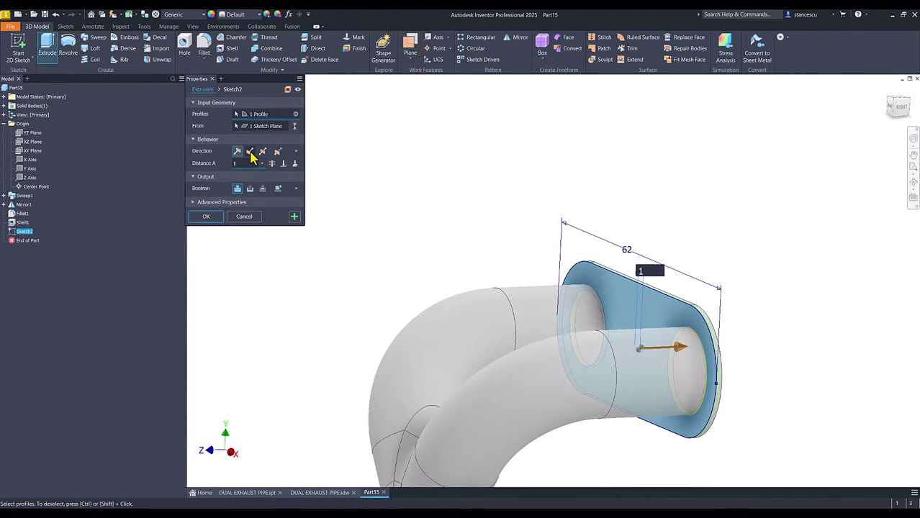
{"action": "left_click", "coordinate": [250, 152]}
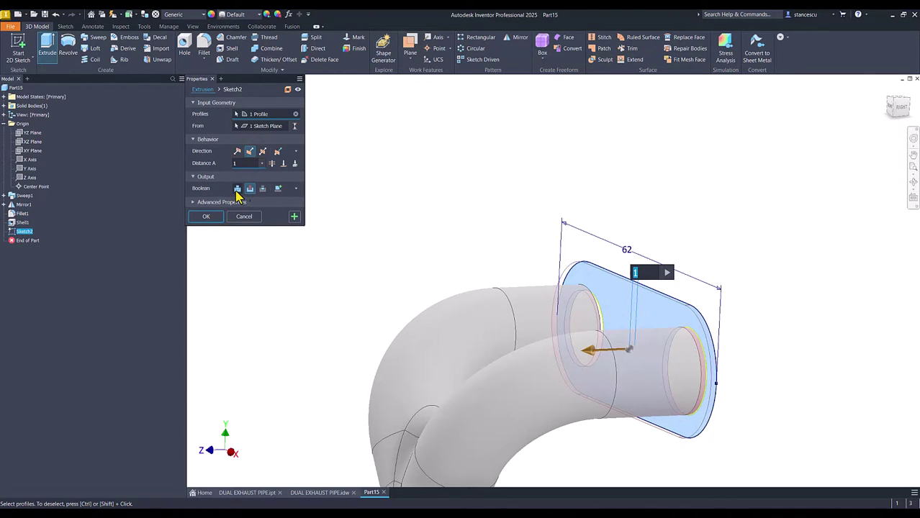
{"action": "left_click", "coordinate": [237, 190]}
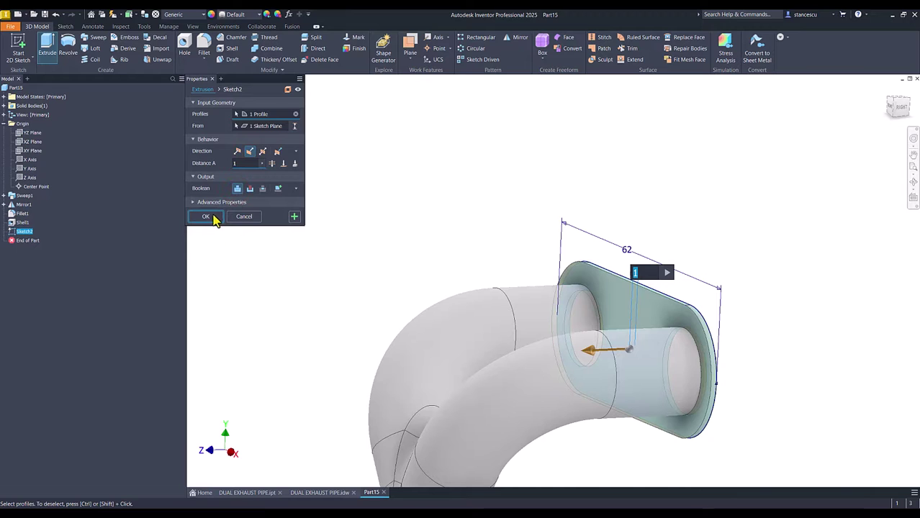
{"action": "left_click", "coordinate": [206, 217]}
{"action": "middle_click_drag", "start_coordinate": [216, 243], "coordinate": [380, 366], "text": "shift"}
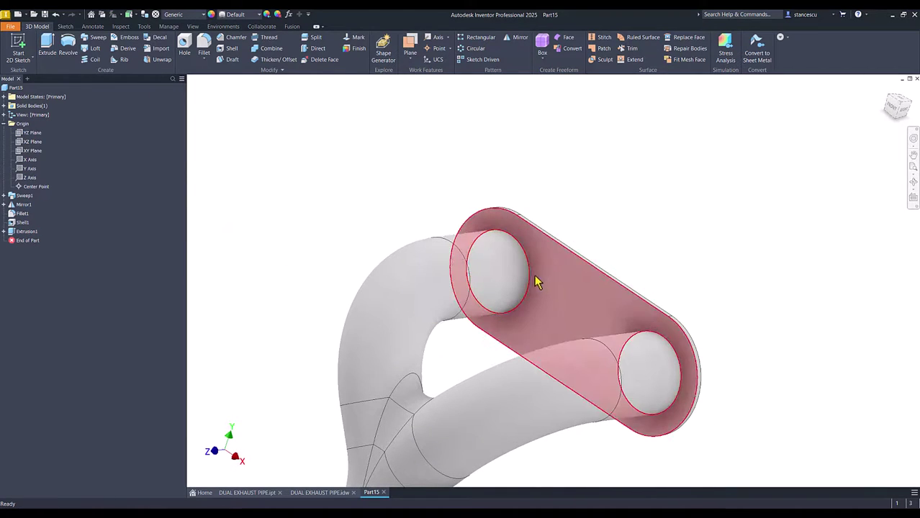
Round the upper and lower pipe-to-flange edges with a 1 mm fillet, creating Fillet2
{"action": "left_click", "coordinate": [320, 494]}
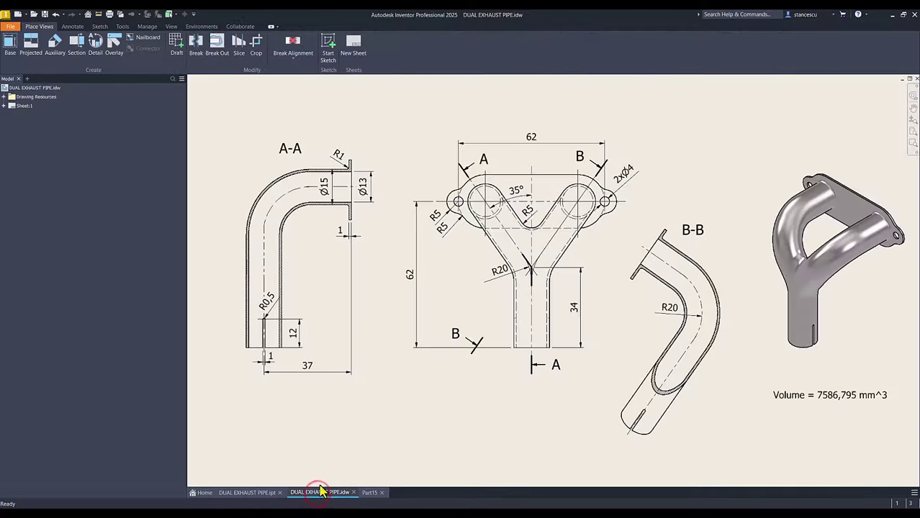
{"action": "left_click", "coordinate": [369, 493]}
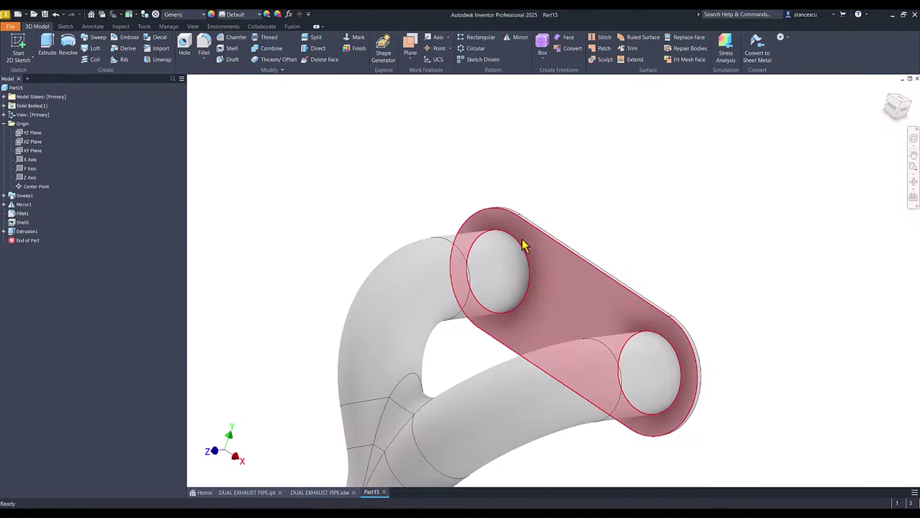
{"action": "left_click", "coordinate": [524, 246]}
{"action": "left_click", "coordinate": [532, 241]}
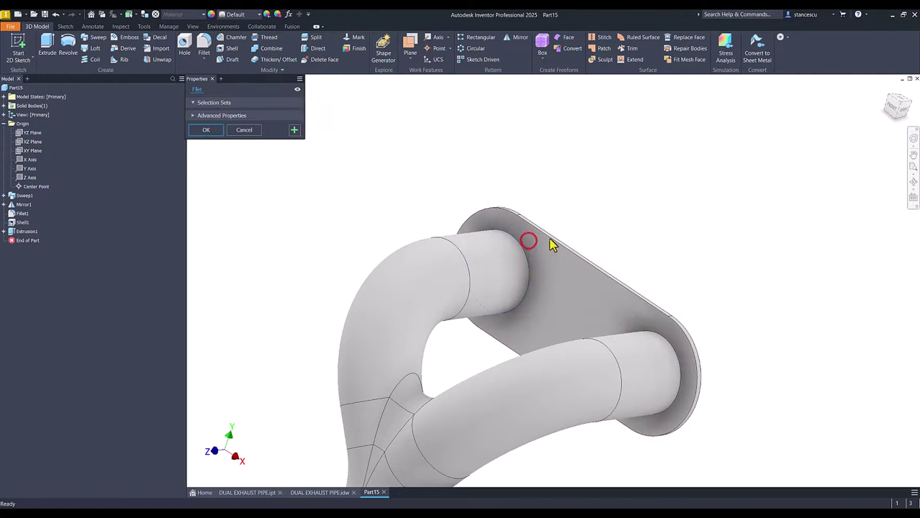
{"action": "type", "text": "1"}
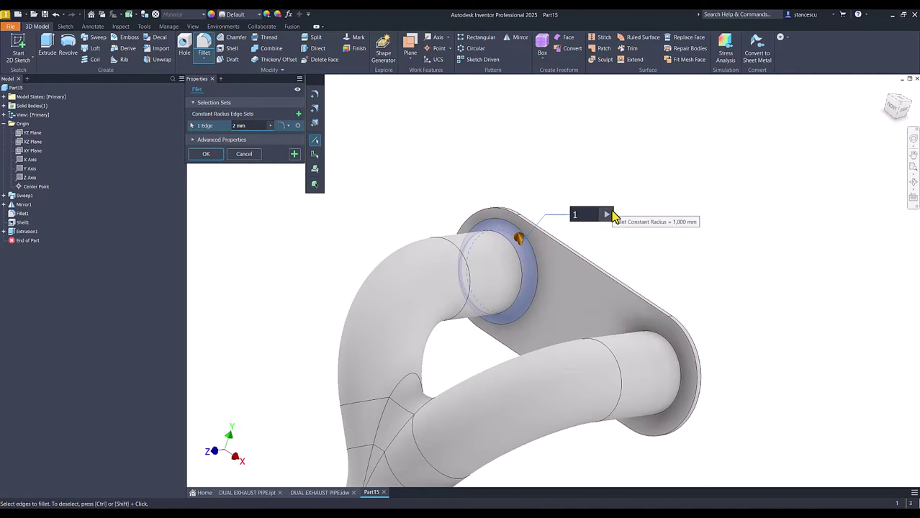
{"action": "left_click", "coordinate": [669, 336]}
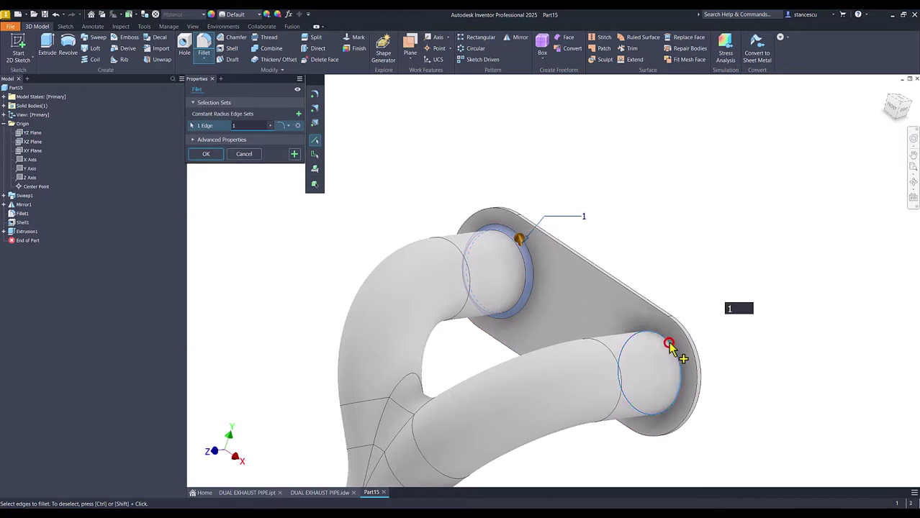
{"action": "left_click", "coordinate": [199, 154]}
{"action": "key", "text": "F6"}
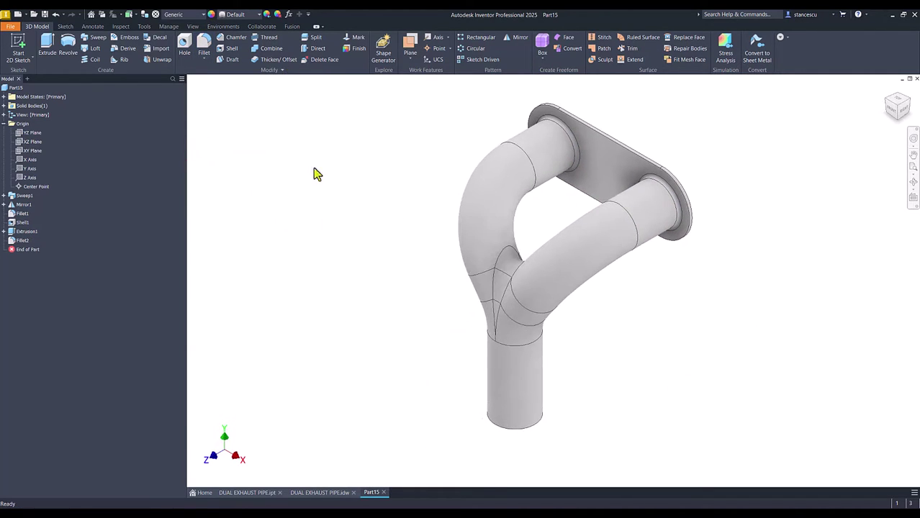
{"action": "left_click", "coordinate": [320, 493]}
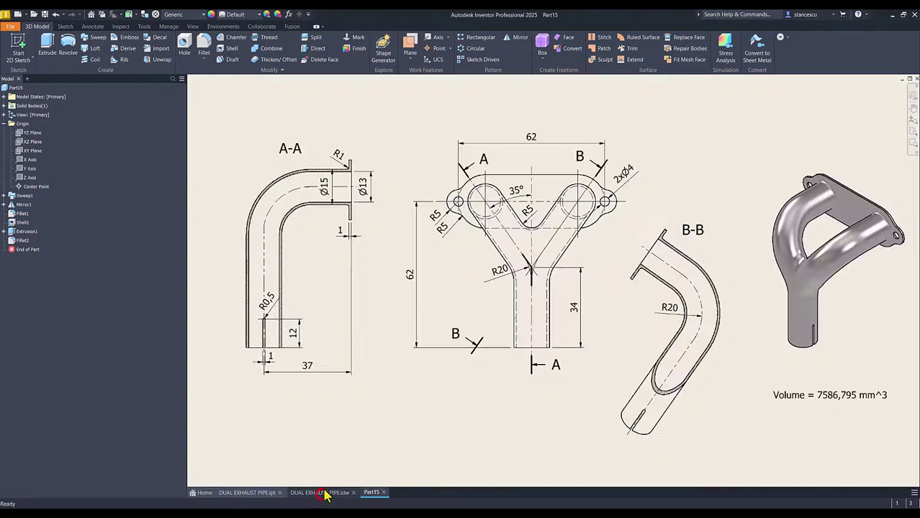
{"action": "scroll", "coordinate": [458, 193], "scroll_direction": "up", "scroll_amount": 5}
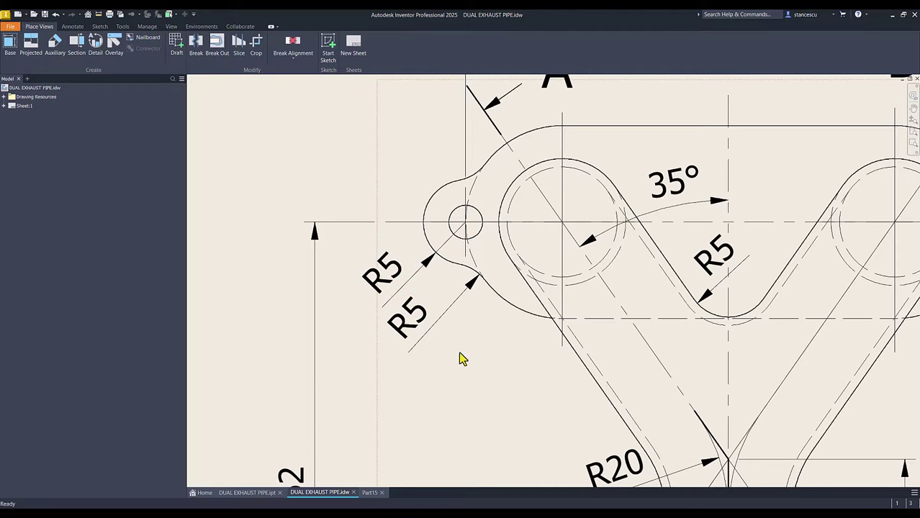
{"action": "scroll", "coordinate": [508, 318], "scroll_direction": "down", "scroll_amount": 6}
{"action": "key", "text": "Num_Lock"}
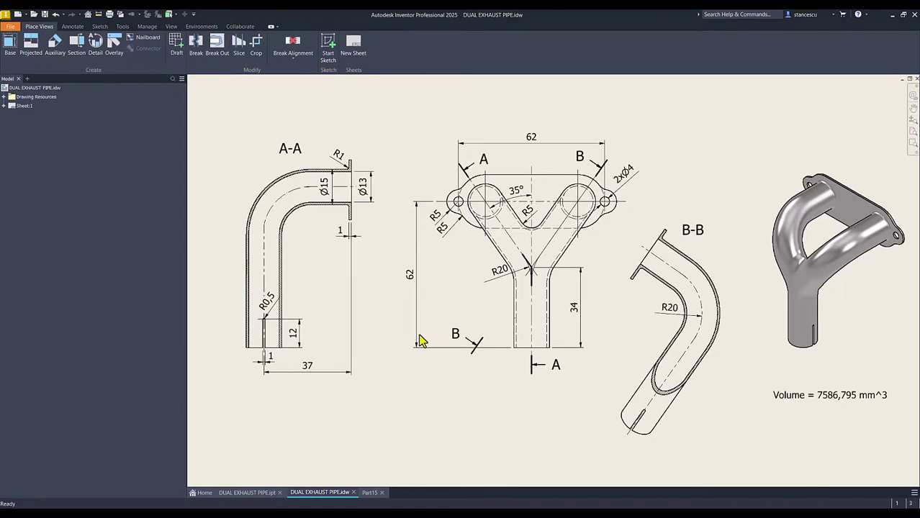
{"action": "left_click", "coordinate": [371, 491]}
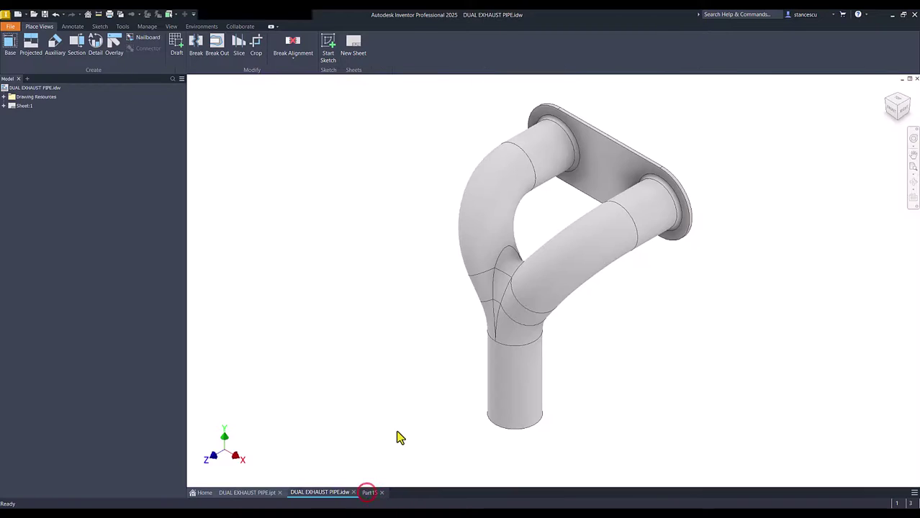
Start a new sketch, Sketch3, on the flange face viewed straight on
{"action": "key", "text": "F5"}
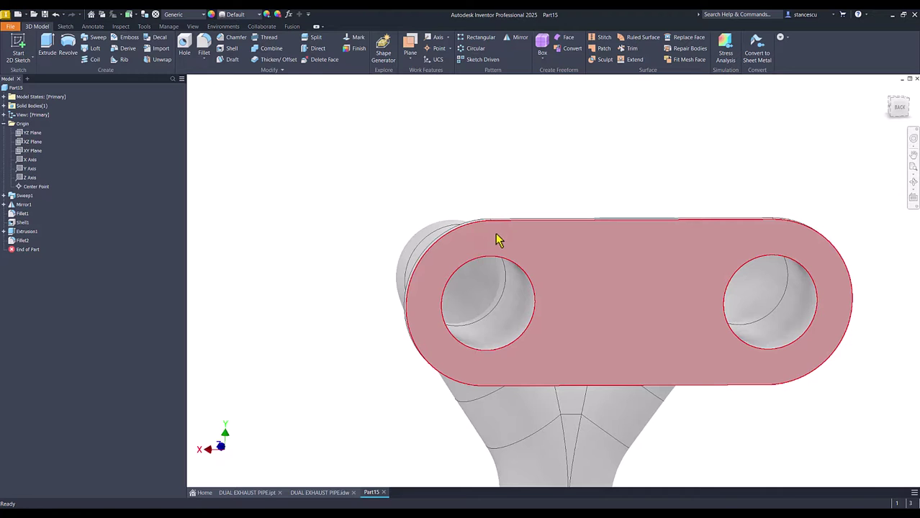
{"action": "left_click", "coordinate": [576, 252]}
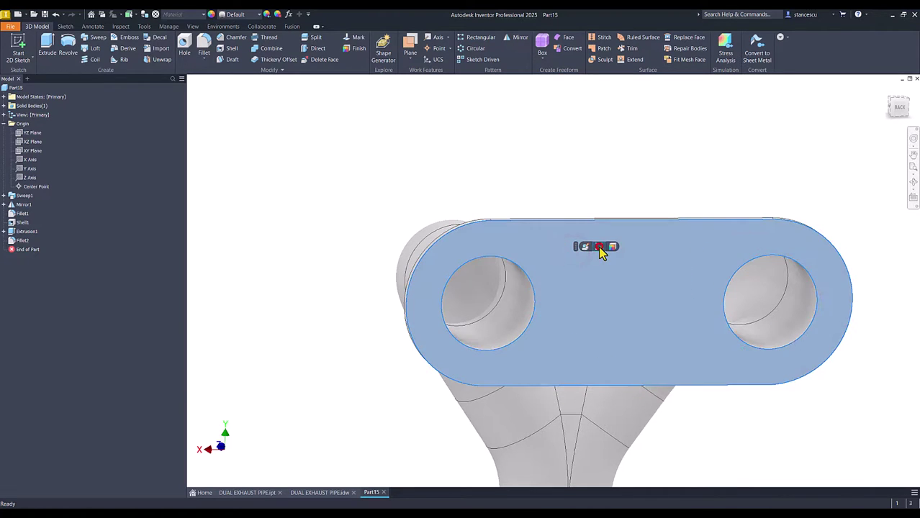
{"action": "left_click", "coordinate": [598, 248]}
{"action": "key", "text": "Num_Lock"}
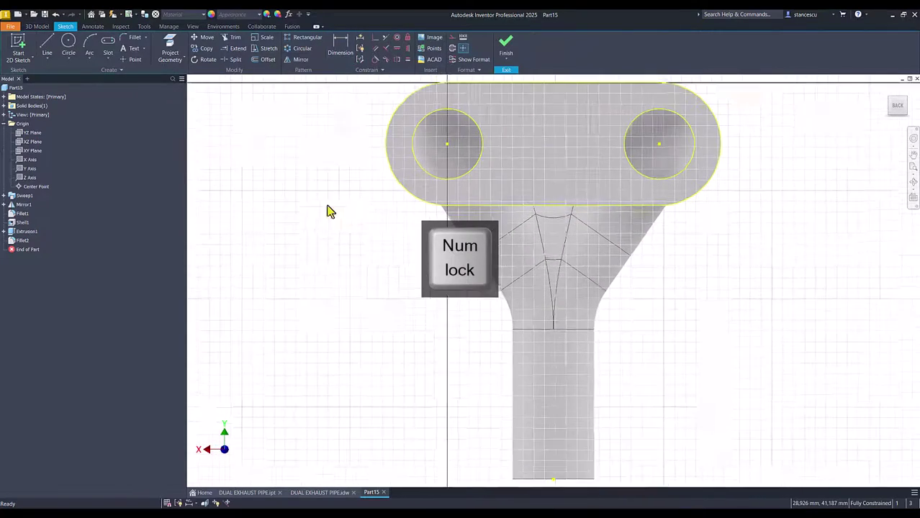
Draw a circle with radius 5 centred just beside the flange's left end
{"action": "left_click", "coordinate": [67, 46]}
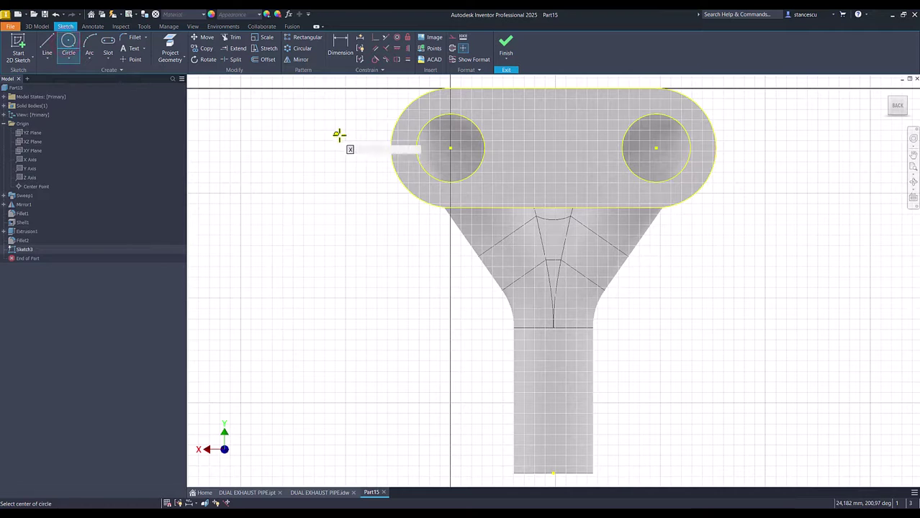
{"action": "left_click", "coordinate": [390, 148]}
{"action": "right_click", "coordinate": [352, 171]}
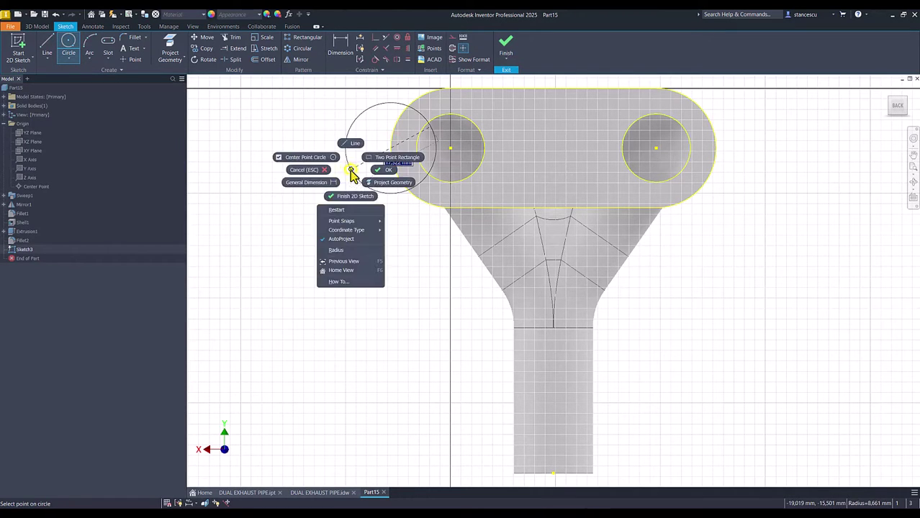
{"action": "left_click", "coordinate": [343, 251]}
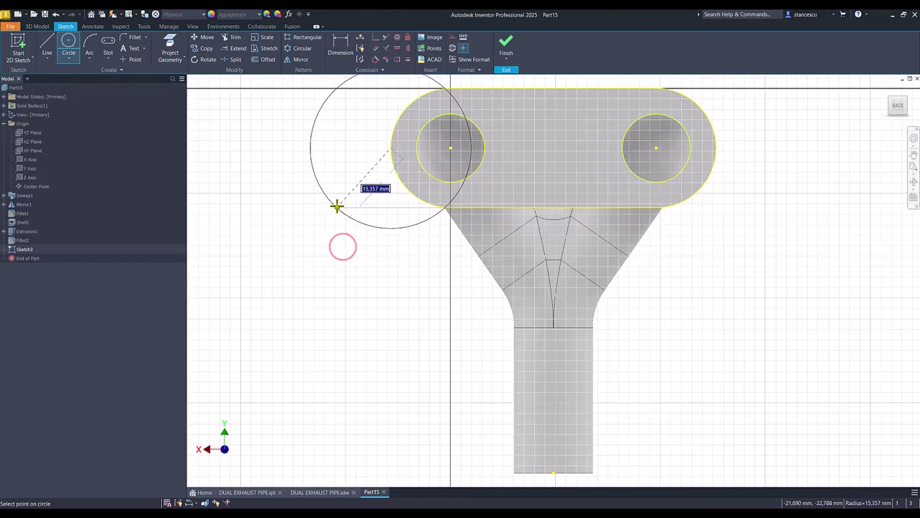
{"action": "type", "text": "5"}
{"action": "key", "text": "Return"}
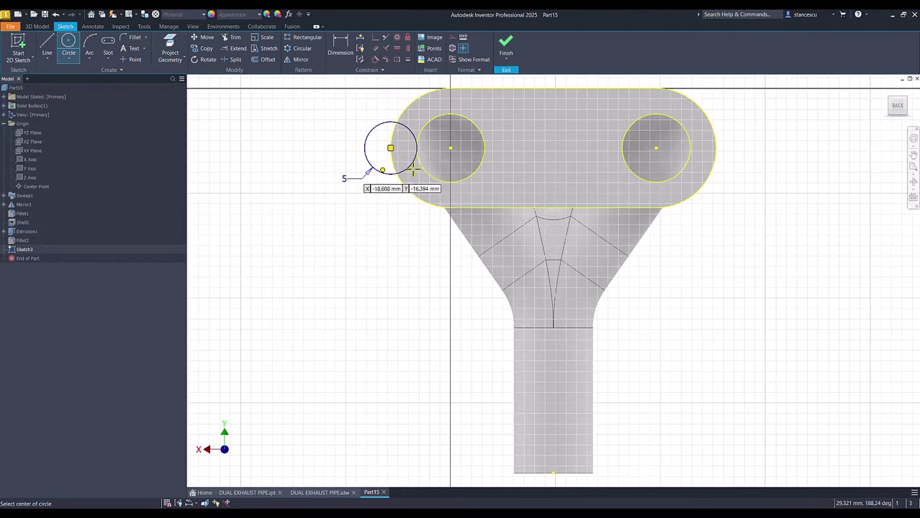
{"action": "scroll", "coordinate": [427, 152], "scroll_direction": "up", "scroll_amount": 5}
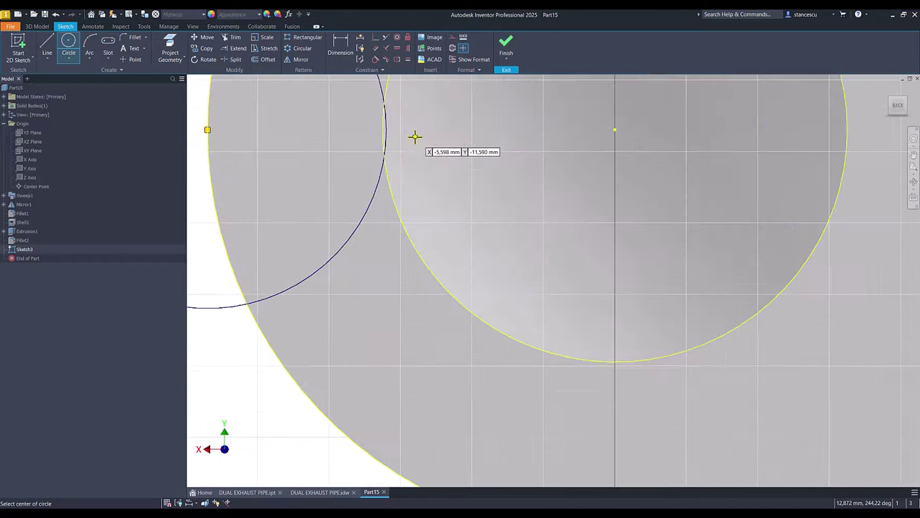
{"action": "scroll", "coordinate": [415, 139], "scroll_direction": "up", "scroll_amount": 2}
{"action": "middle_click_drag", "start_coordinate": [428, 152], "coordinate": [581, 199]}
Finish Sketch3 and extrude the circle, selecting both its crescent and outer regions
{"action": "scroll", "coordinate": [580, 197], "scroll_direction": "down", "scroll_amount": 2}
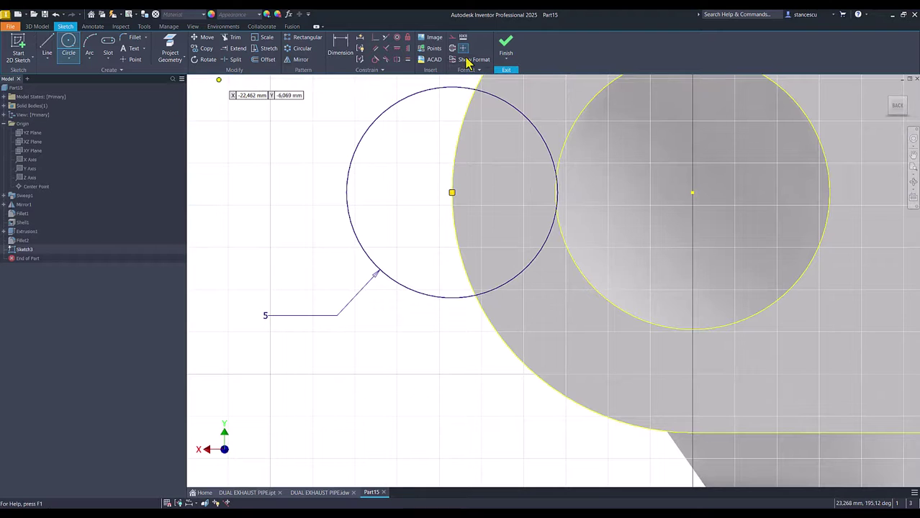
{"action": "left_click", "coordinate": [503, 46]}
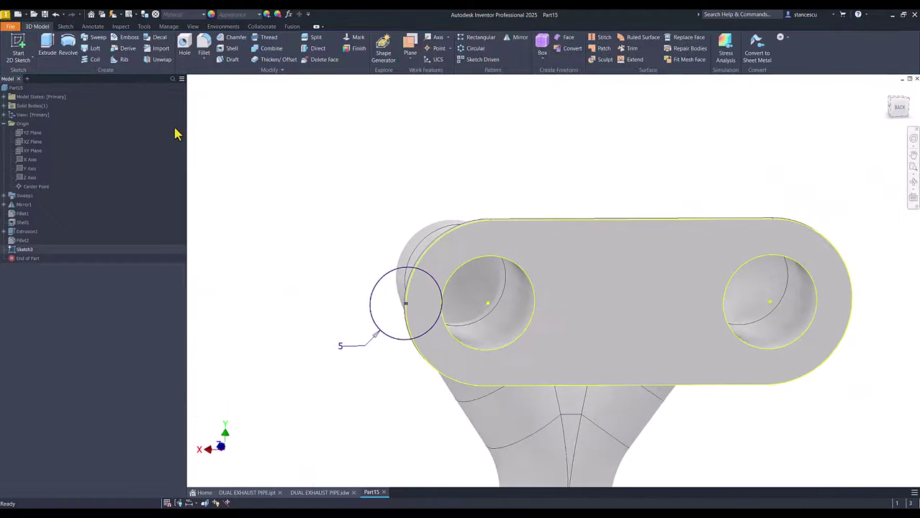
{"action": "left_click", "coordinate": [47, 47]}
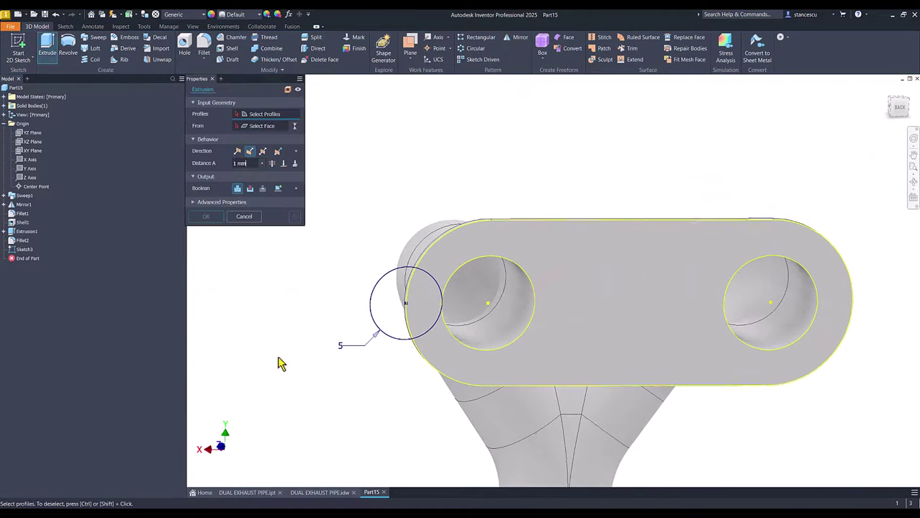
{"action": "scroll", "coordinate": [318, 370], "scroll_direction": "up", "scroll_amount": 4}
{"action": "scroll", "coordinate": [321, 371], "scroll_direction": "up", "scroll_amount": 2}
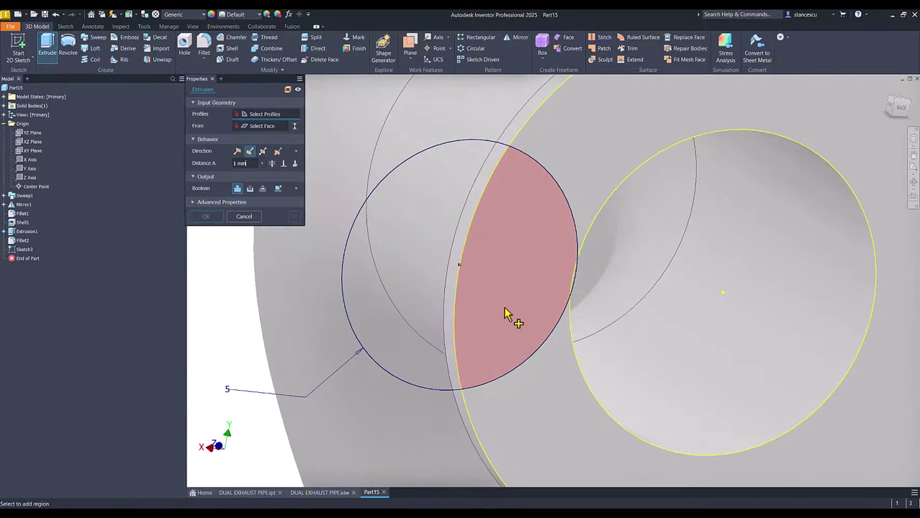
{"action": "left_click", "coordinate": [479, 308]}
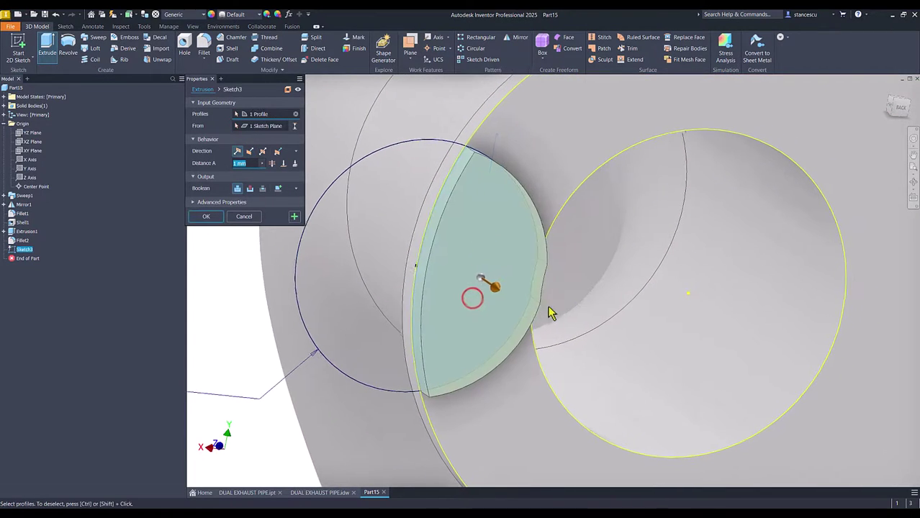
{"action": "middle_click_drag", "start_coordinate": [551, 311], "coordinate": [573, 301], "text": "shift"}
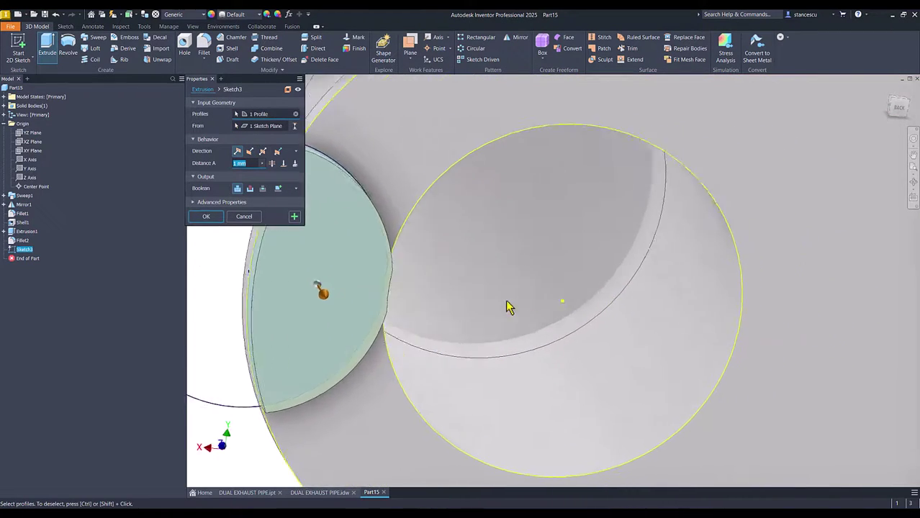
{"action": "middle_click_drag", "start_coordinate": [504, 308], "coordinate": [441, 262], "text": "shift"}
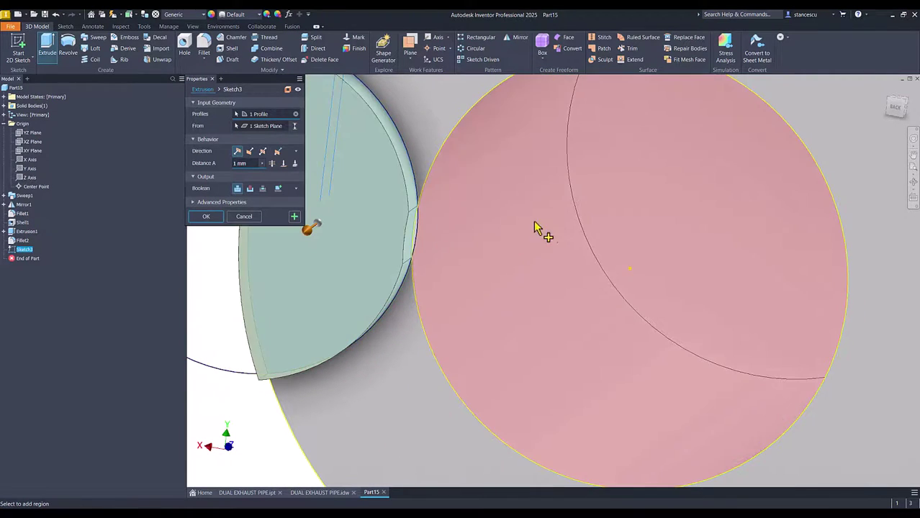
{"action": "middle_click_drag", "start_coordinate": [540, 232], "coordinate": [583, 268], "text": "shift"}
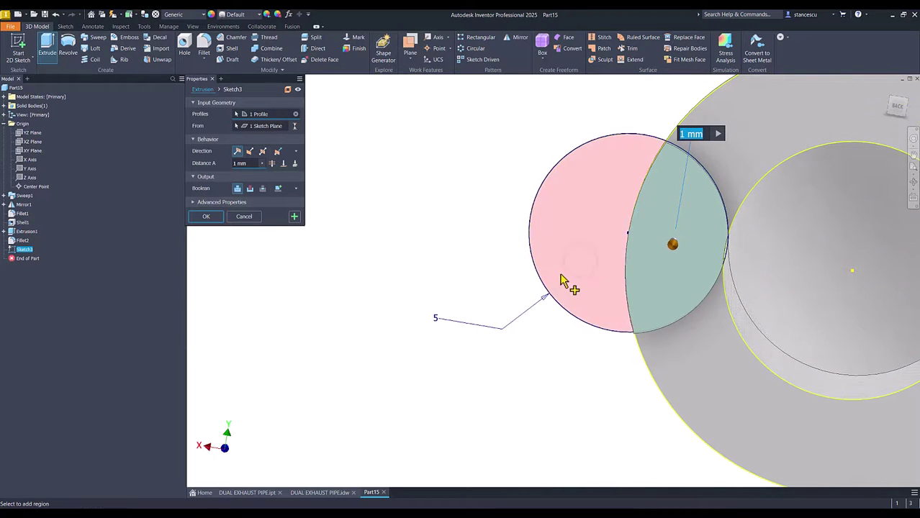
{"action": "left_click", "coordinate": [560, 275]}
{"action": "key", "text": "F6"}
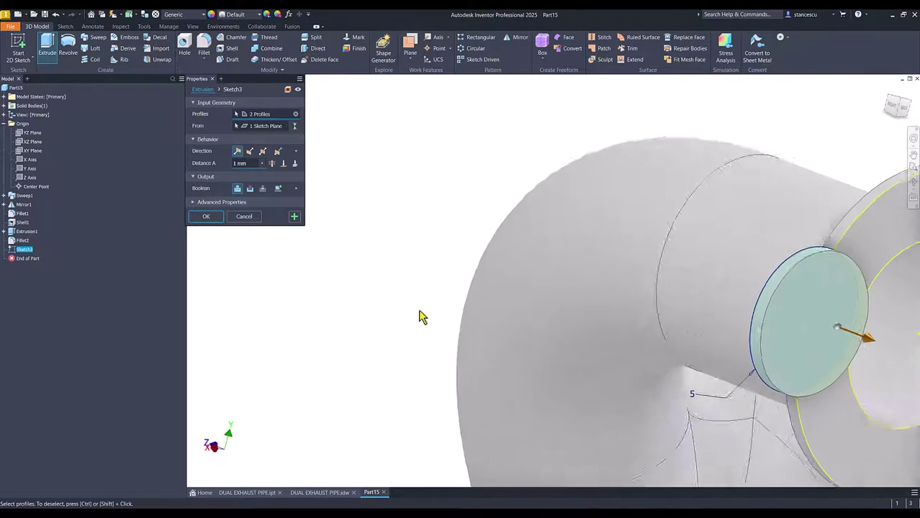
Run the extrusion to the flange face and join it, creating the round lug Extrusion2
{"action": "left_click", "coordinate": [283, 163]}
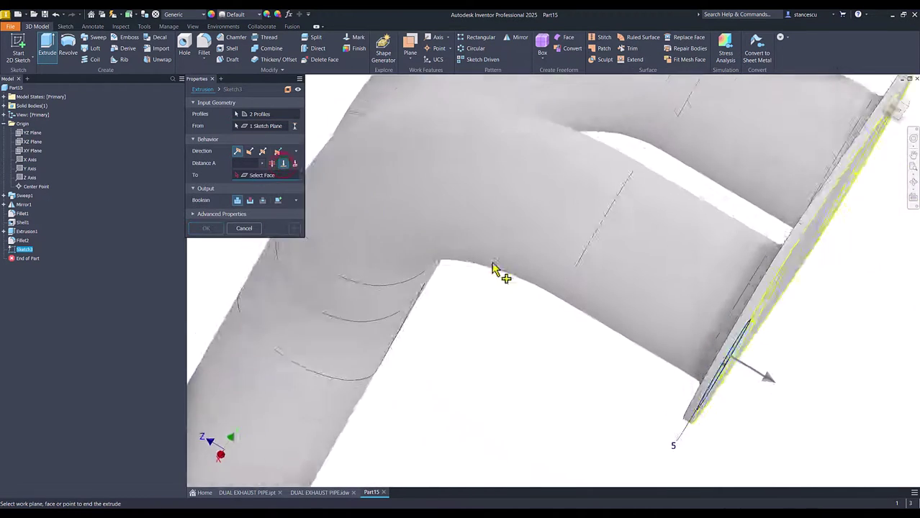
{"action": "left_click", "coordinate": [795, 205]}
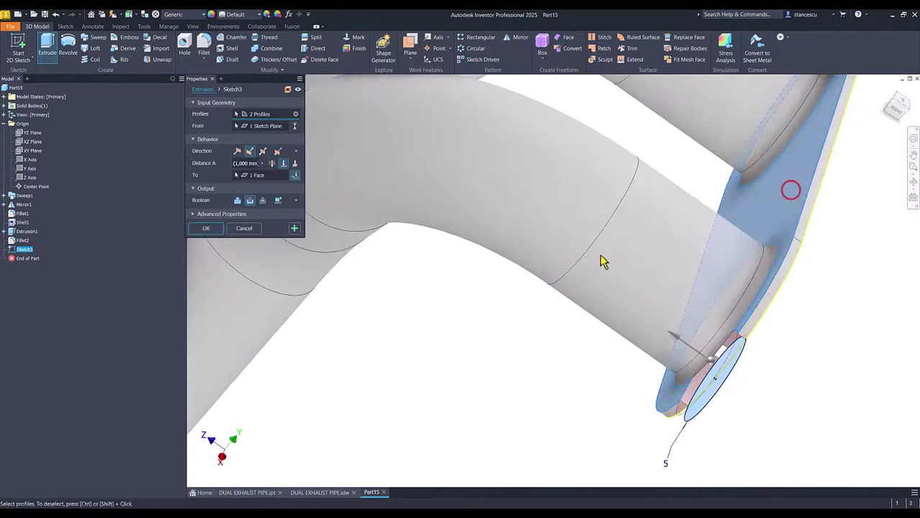
{"action": "left_click", "coordinate": [237, 201]}
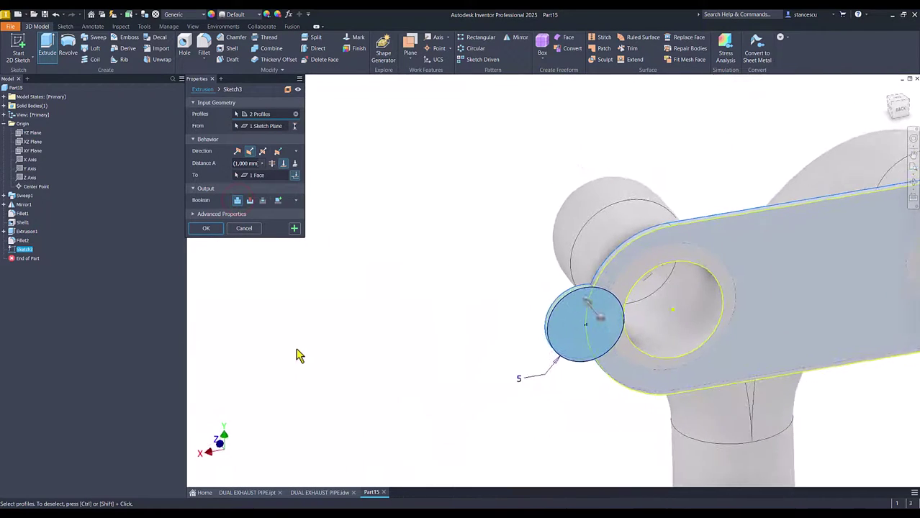
{"action": "left_click", "coordinate": [209, 229]}
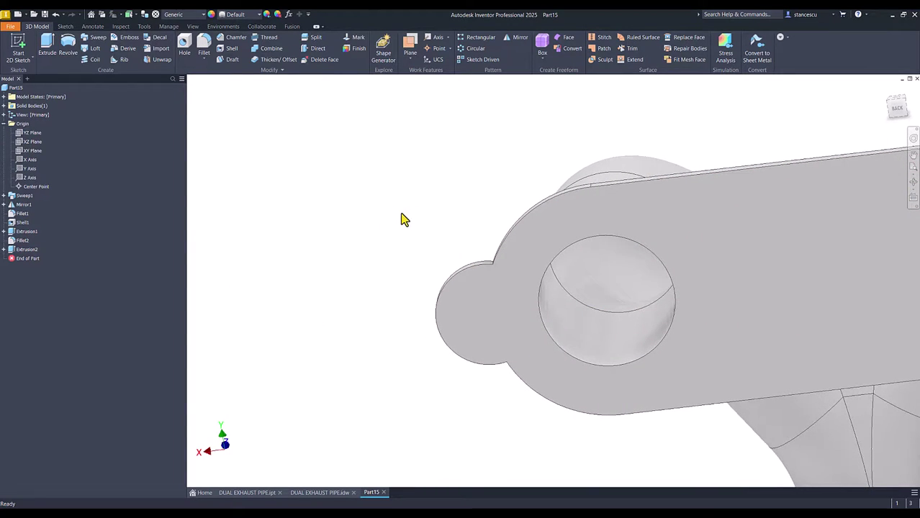
Drill a 4 mm hole concentric with the round lug at the flange's left end
{"action": "middle_click_drag", "start_coordinate": [402, 217], "coordinate": [341, 260], "text": "shift"}
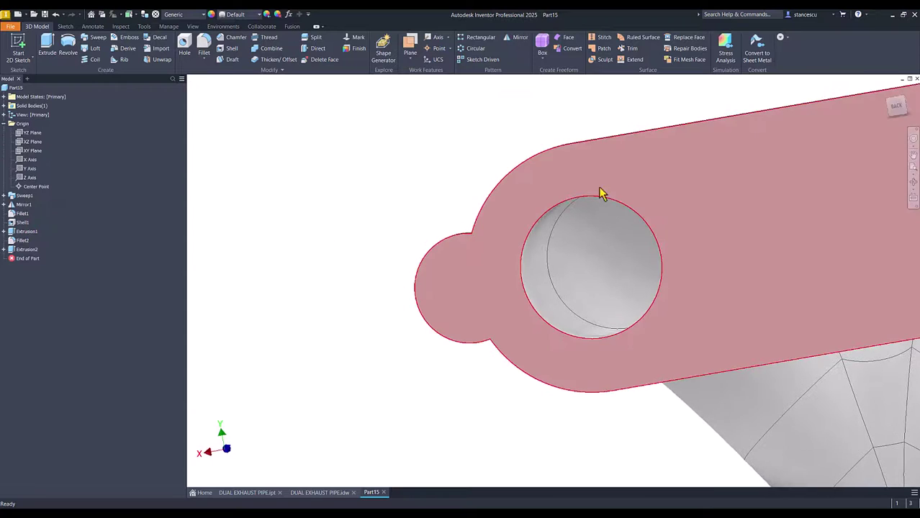
{"action": "middle_click_drag", "start_coordinate": [619, 196], "coordinate": [360, 205], "text": "shift"}
{"action": "left_click", "coordinate": [185, 48]}
{"action": "left_click", "coordinate": [483, 321]}
{"action": "left_click", "coordinate": [505, 272]}
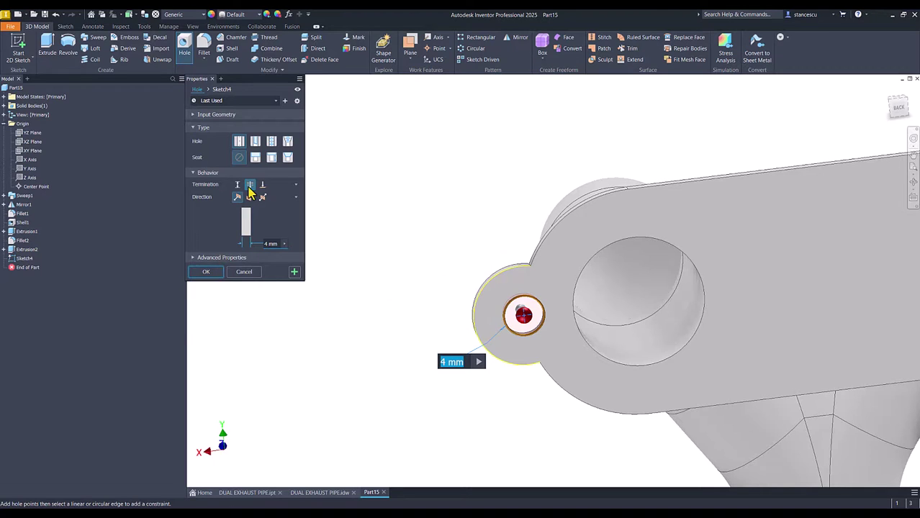
{"action": "left_click", "coordinate": [206, 273]}
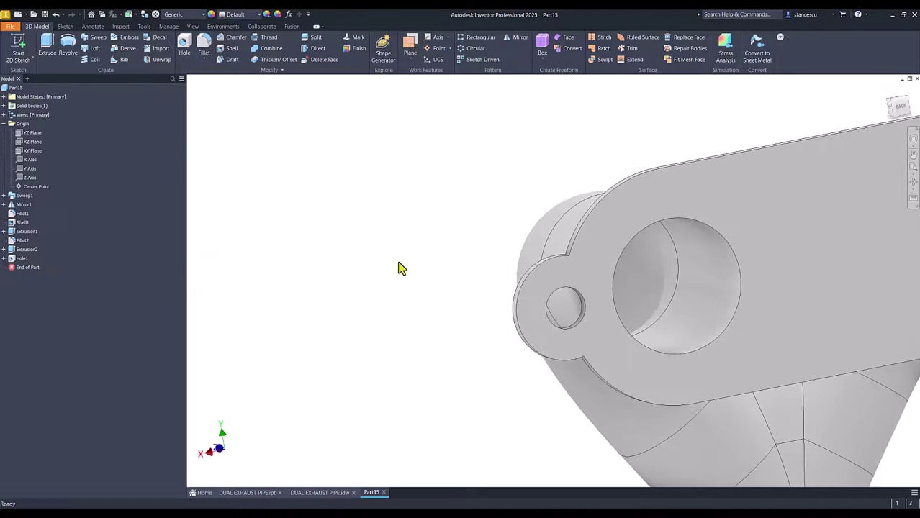
{"action": "scroll", "coordinate": [552, 308], "scroll_direction": "up", "scroll_amount": 5}
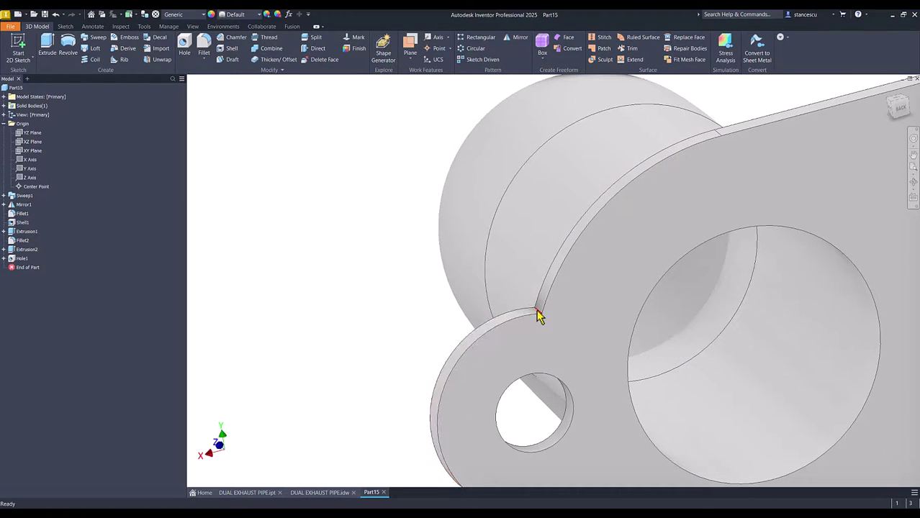
Round both inside corners where the lug meets the flange with a 5 mm fillet
{"action": "left_click", "coordinate": [546, 306]}
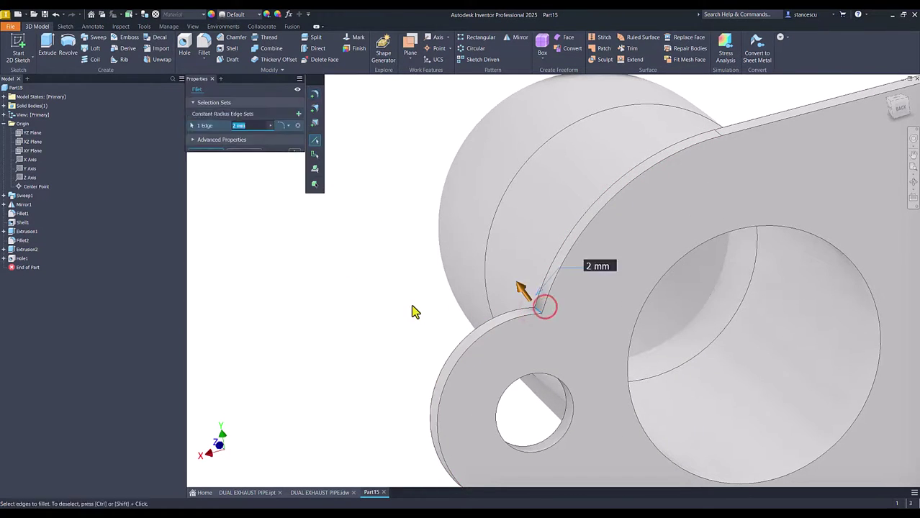
{"action": "middle_click_drag", "start_coordinate": [413, 311], "coordinate": [544, 283], "text": "shift"}
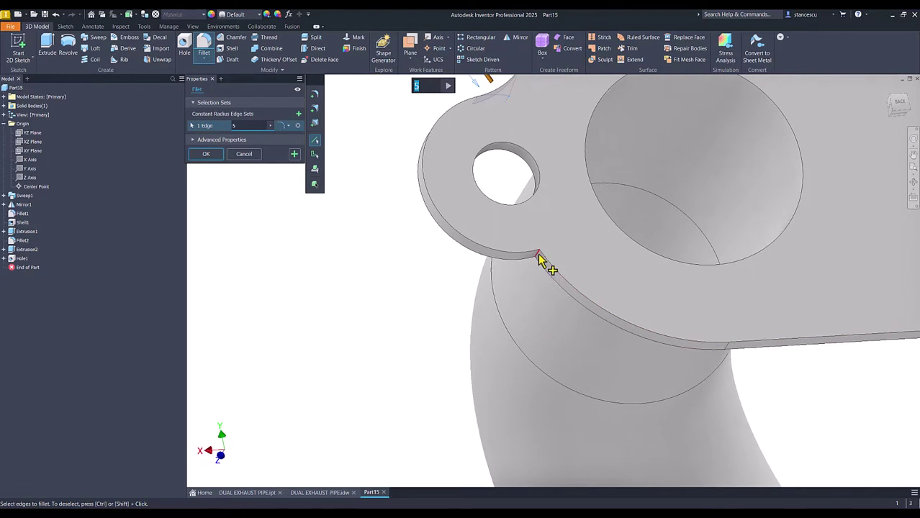
{"action": "left_click", "coordinate": [544, 261]}
{"action": "left_click", "coordinate": [207, 156]}
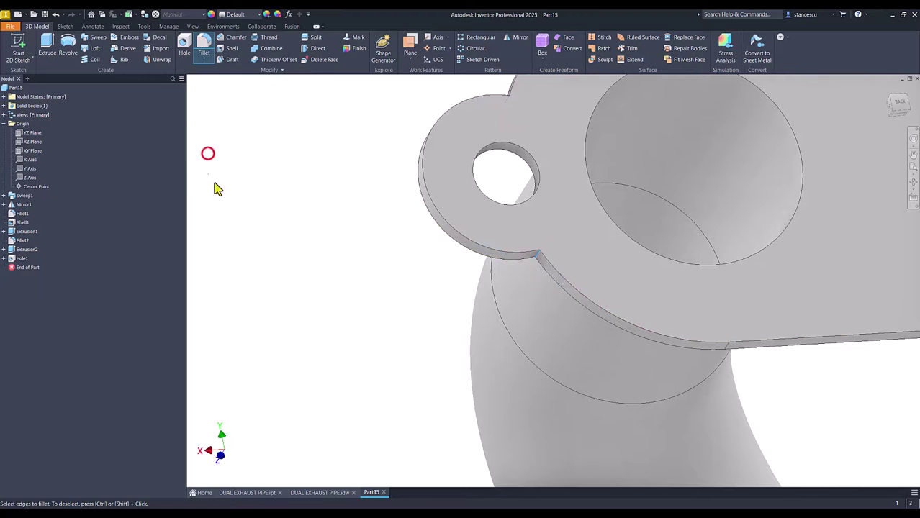
{"action": "key", "text": "F6"}
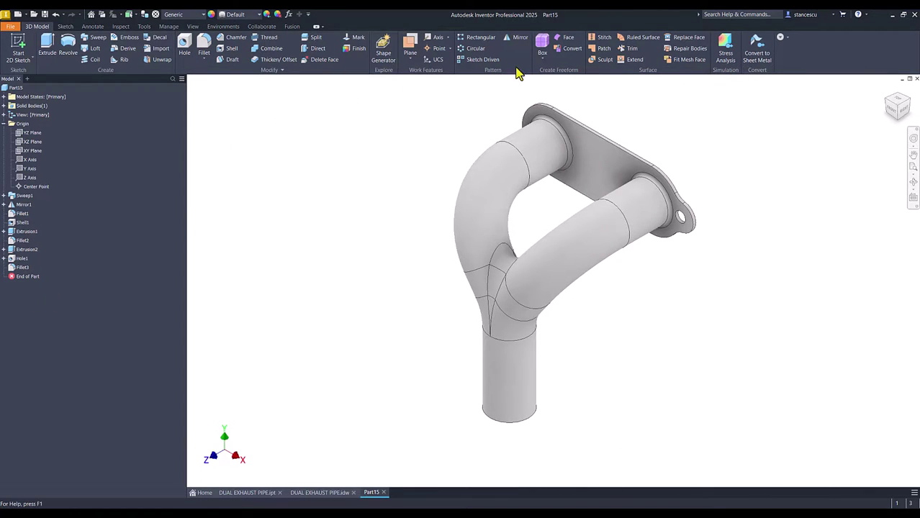
Mirror the lug, its hole and fillet across the YZ Plane to the flange's other end
{"action": "left_click", "coordinate": [520, 40]}
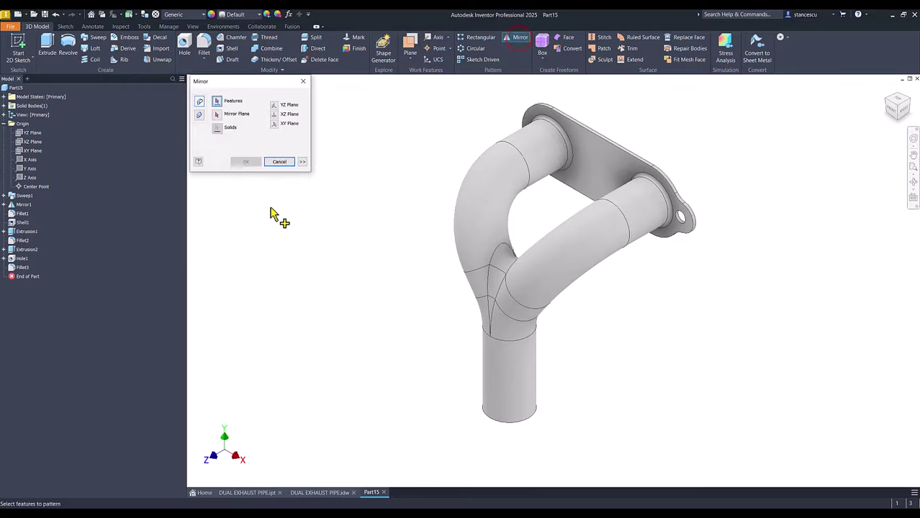
{"action": "left_click", "coordinate": [24, 268]}
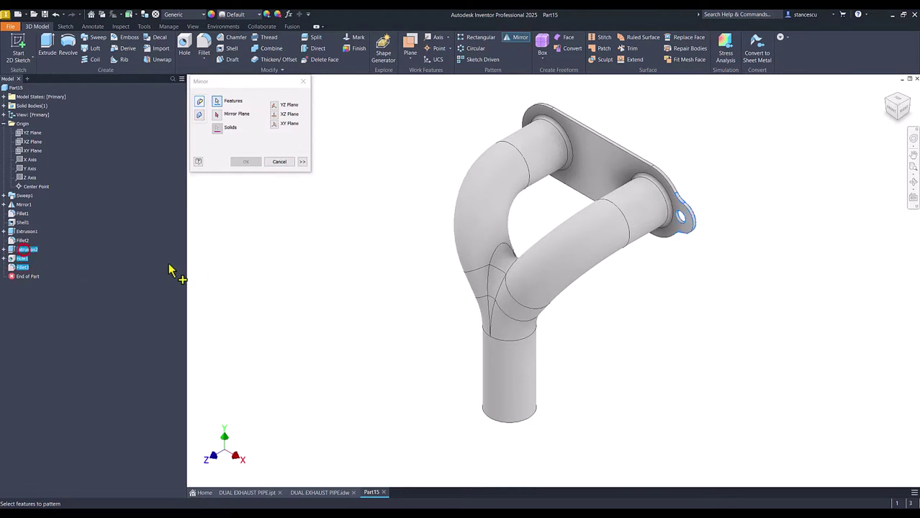
{"action": "left_click", "coordinate": [215, 114]}
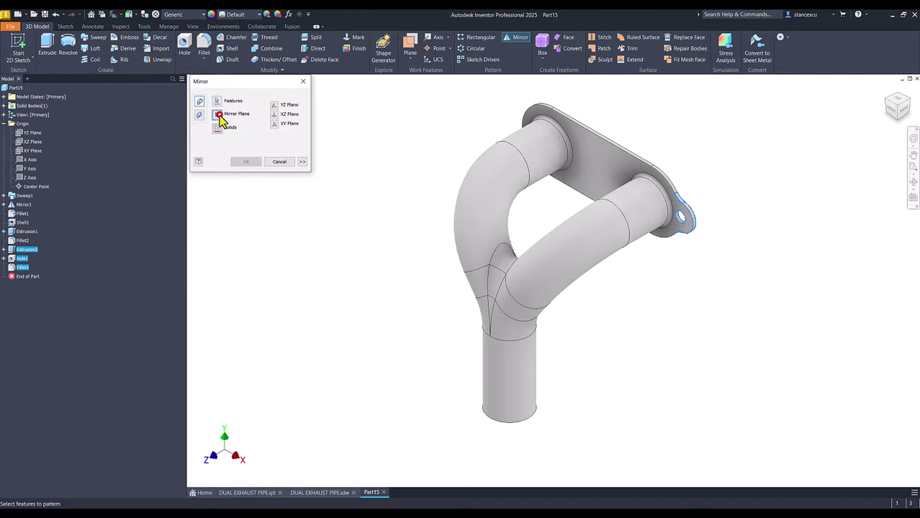
{"action": "left_click", "coordinate": [32, 134]}
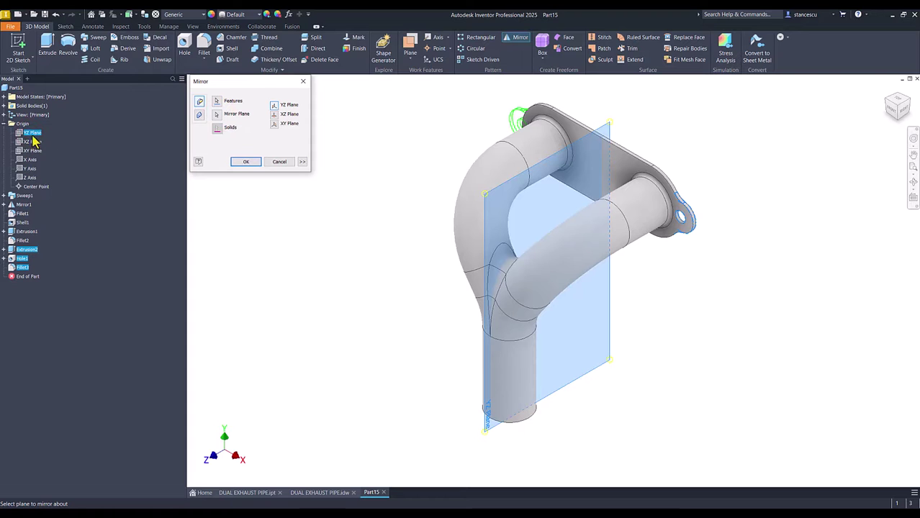
{"action": "scroll", "coordinate": [503, 119], "scroll_direction": "up", "scroll_amount": 5}
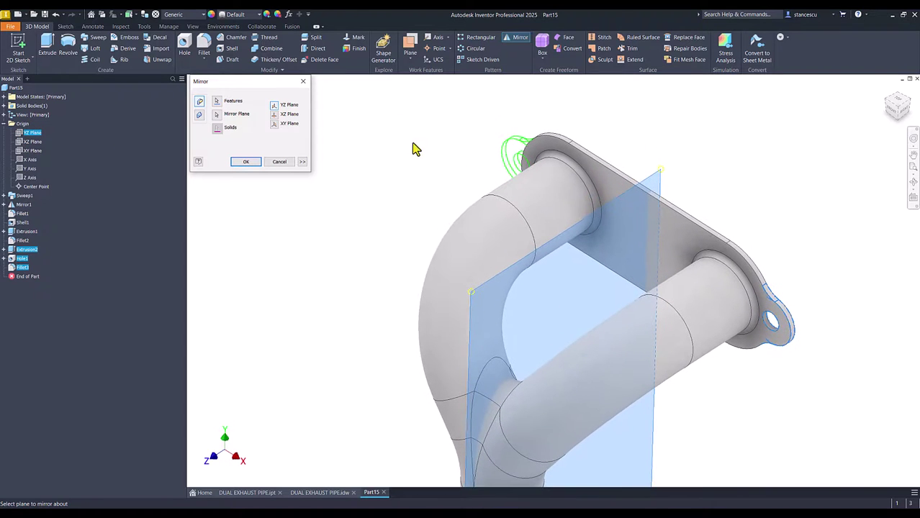
{"action": "left_click", "coordinate": [245, 162]}
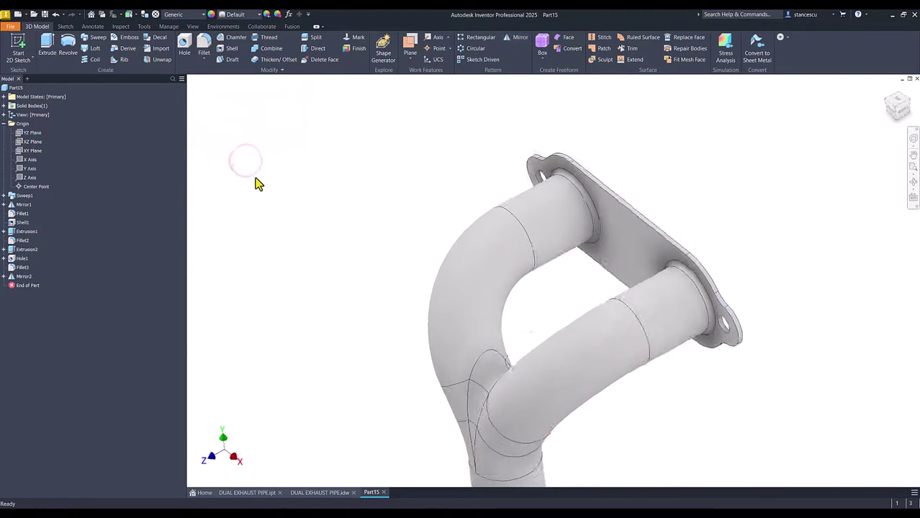
{"action": "key", "text": "F6"}
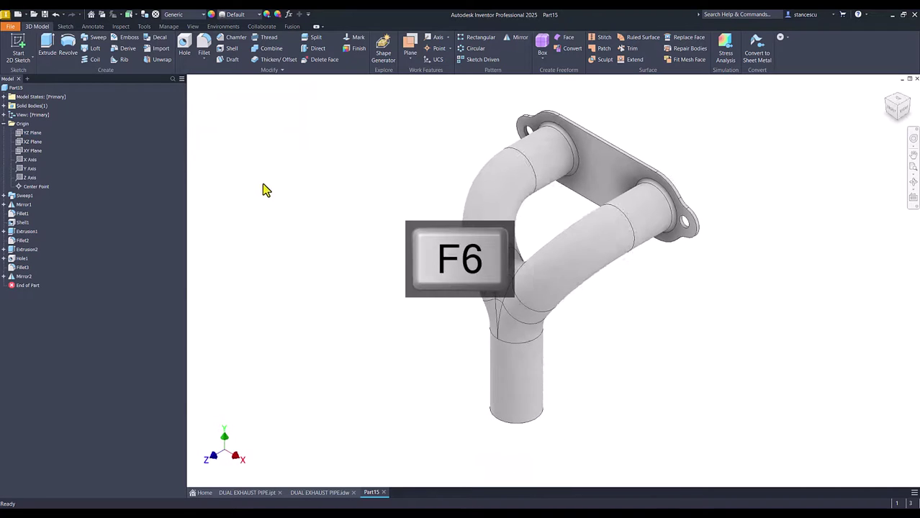
{"action": "left_click", "coordinate": [348, 416]}
{"action": "left_click", "coordinate": [245, 494]}
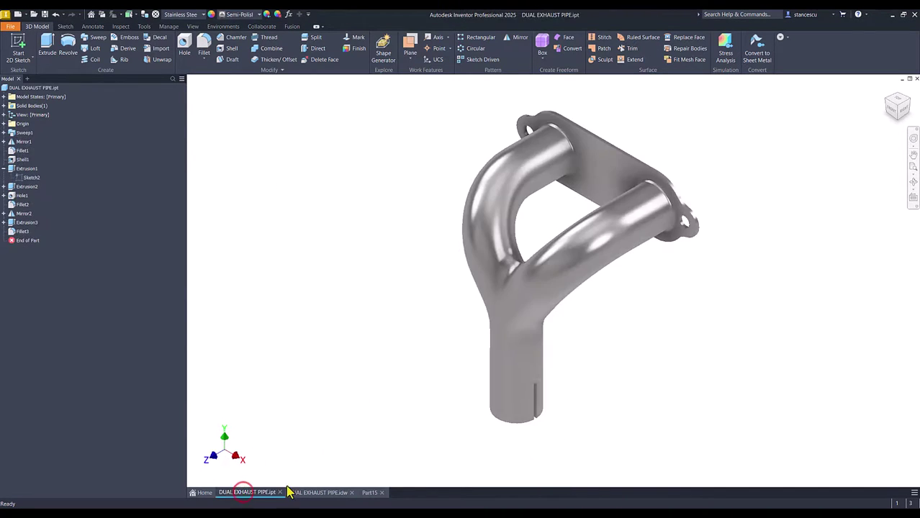
{"action": "scroll", "coordinate": [547, 411], "scroll_direction": "up", "scroll_amount": 5}
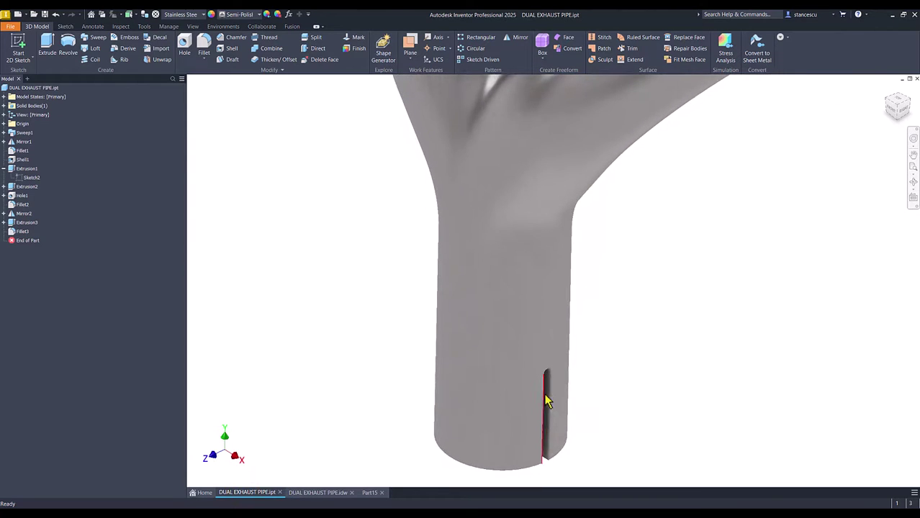
{"action": "middle_click_drag", "start_coordinate": [545, 417], "coordinate": [444, 360], "text": "shift"}
{"action": "key", "text": "F5"}
{"action": "key", "text": "F6"}
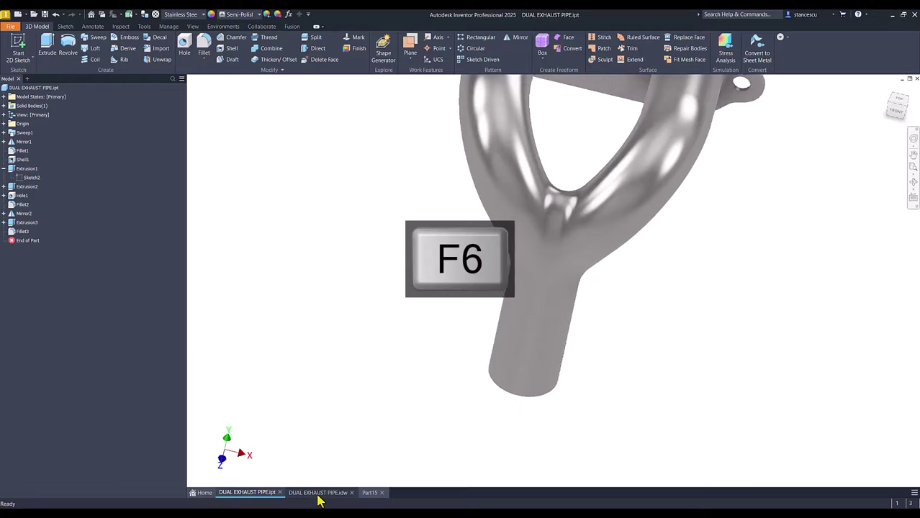
{"action": "left_click", "coordinate": [319, 492]}
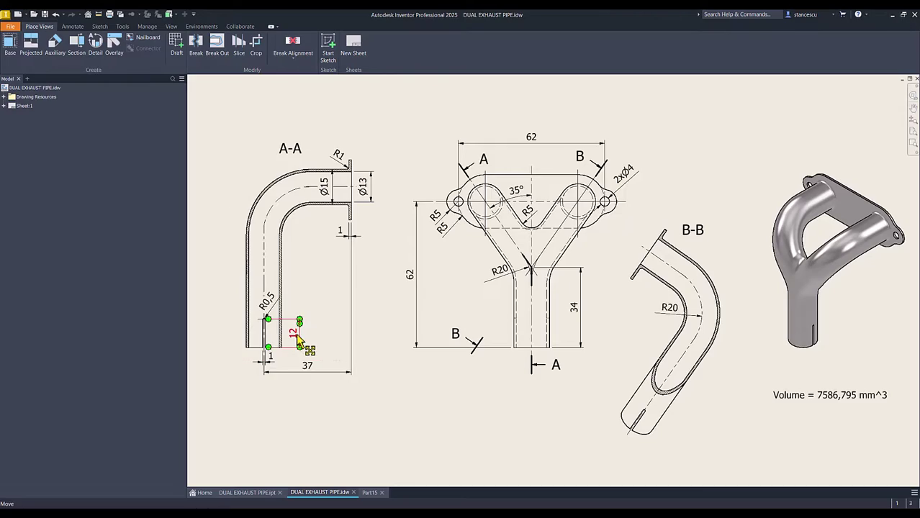
{"action": "scroll", "coordinate": [288, 347], "scroll_direction": "up", "scroll_amount": 5}
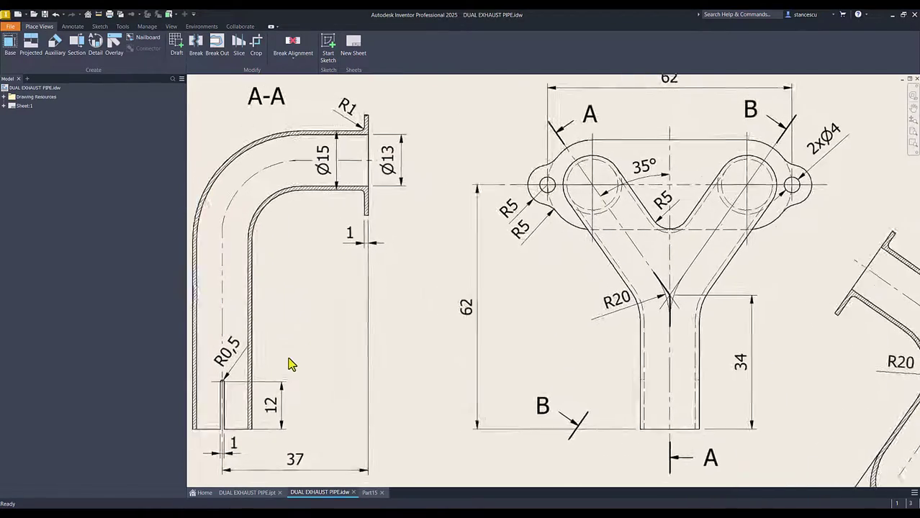
{"action": "scroll", "coordinate": [323, 401], "scroll_direction": "up", "scroll_amount": 1}
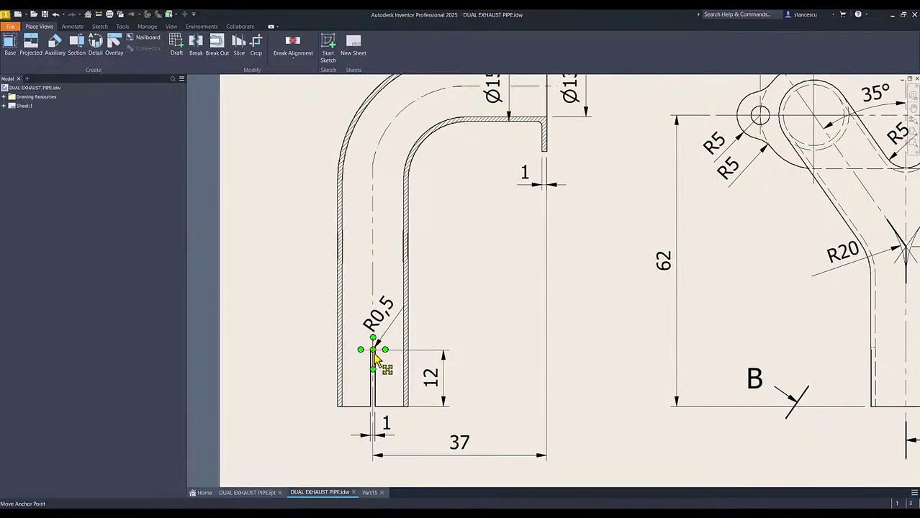
{"action": "scroll", "coordinate": [489, 283], "scroll_direction": "down", "scroll_amount": 3}
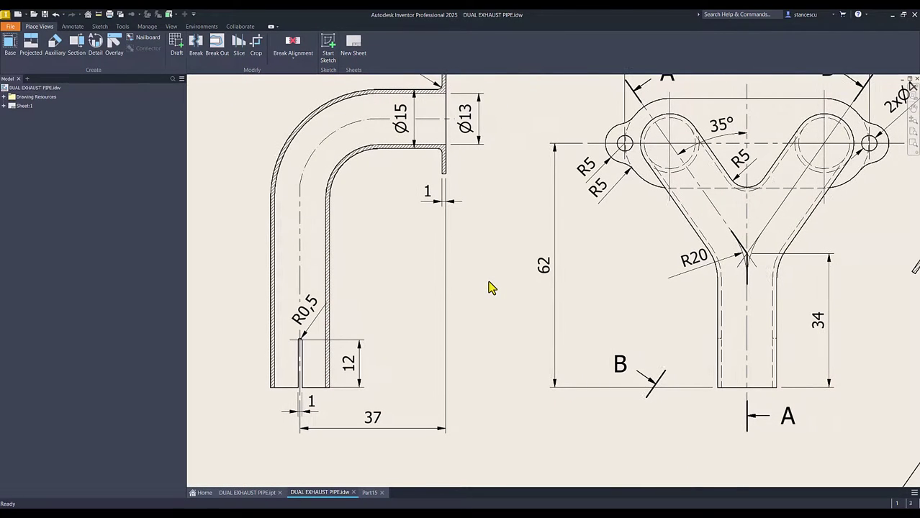
{"action": "key", "text": "F6"}
{"action": "key", "text": "Num_Lock"}
{"action": "left_click", "coordinate": [369, 494]}
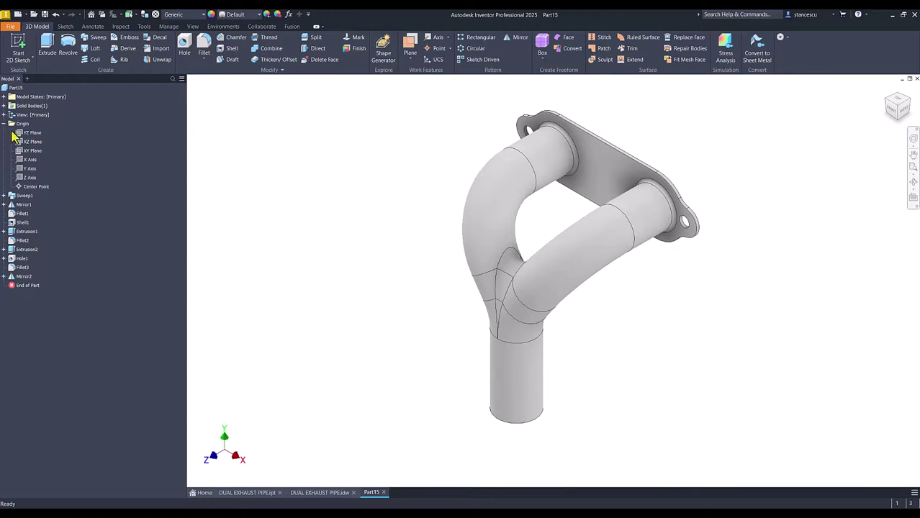
Start a sketch on the YZ Plane and slice the model to expose the outlet pipe's bottom
{"action": "left_click", "coordinate": [22, 134]}
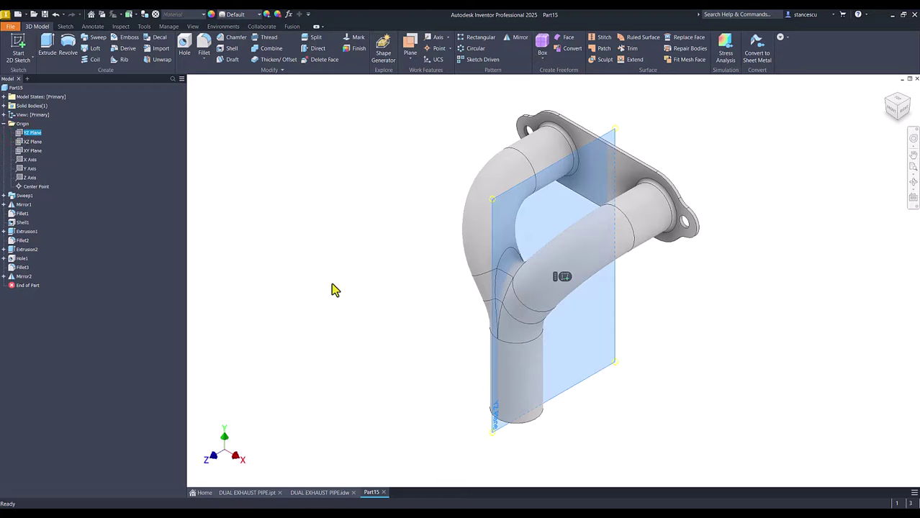
{"action": "left_click", "coordinate": [565, 278]}
{"action": "key", "text": "F7"}
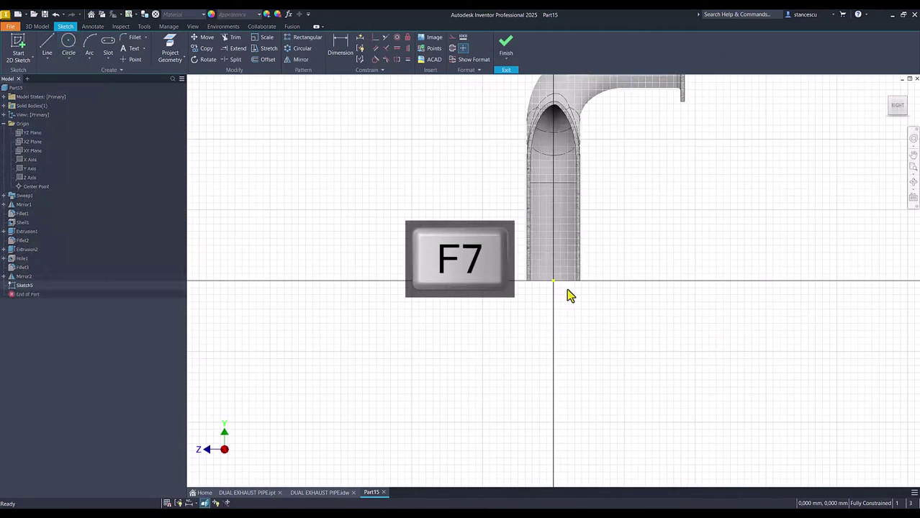
{"action": "scroll", "coordinate": [569, 291], "scroll_direction": "down", "scroll_amount": 3}
{"action": "mouse_move", "coordinate": [575, 273]}
{"action": "middle_mouse_down"}
{"action": "mouse_move", "coordinate": [501, 396]}
{"action": "mouse_move", "coordinate": [502, 411]}
{"action": "middle_mouse_up"}
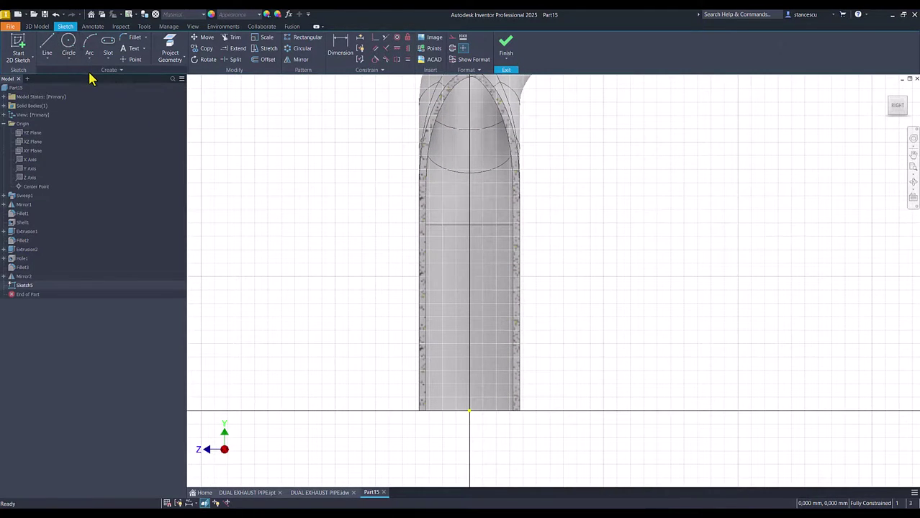
Draw a U-shaped slot outline of two lines and a tangent arc at the pipe's bottom edge
{"action": "left_click", "coordinate": [47, 46]}
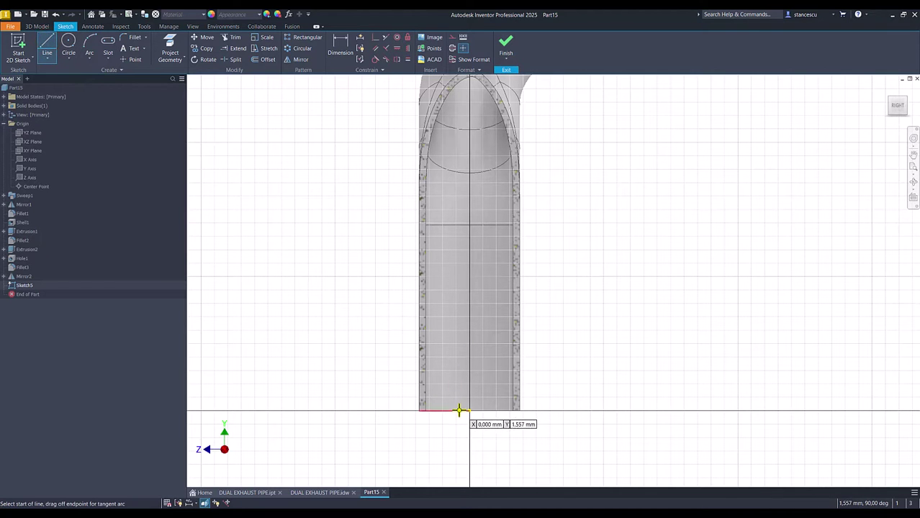
{"action": "left_click", "coordinate": [459, 411]}
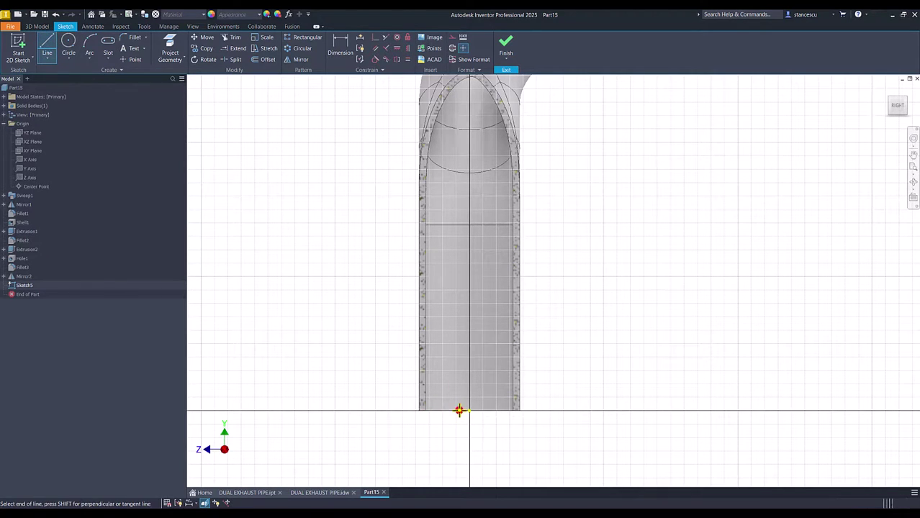
{"action": "left_click", "coordinate": [459, 311]}
{"action": "left_click_drag", "start_coordinate": [459, 311], "coordinate": [483, 311]}
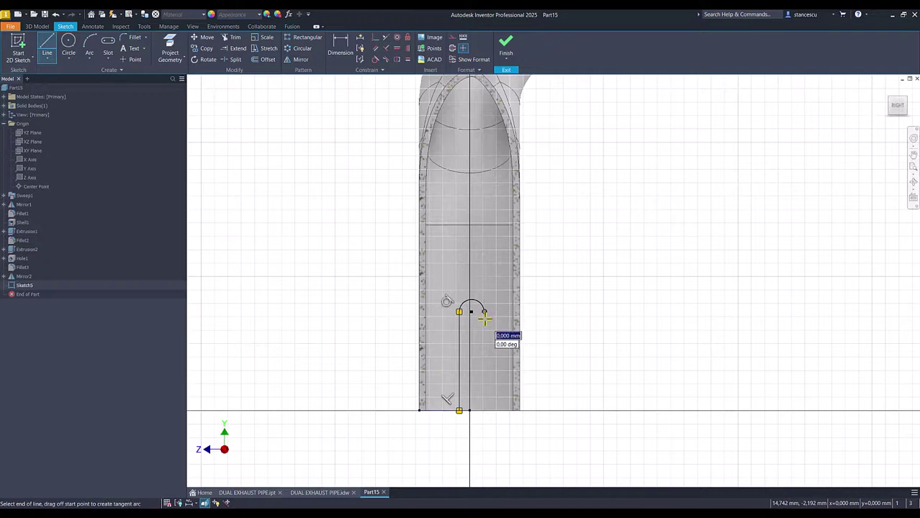
{"action": "left_click", "coordinate": [484, 411]}
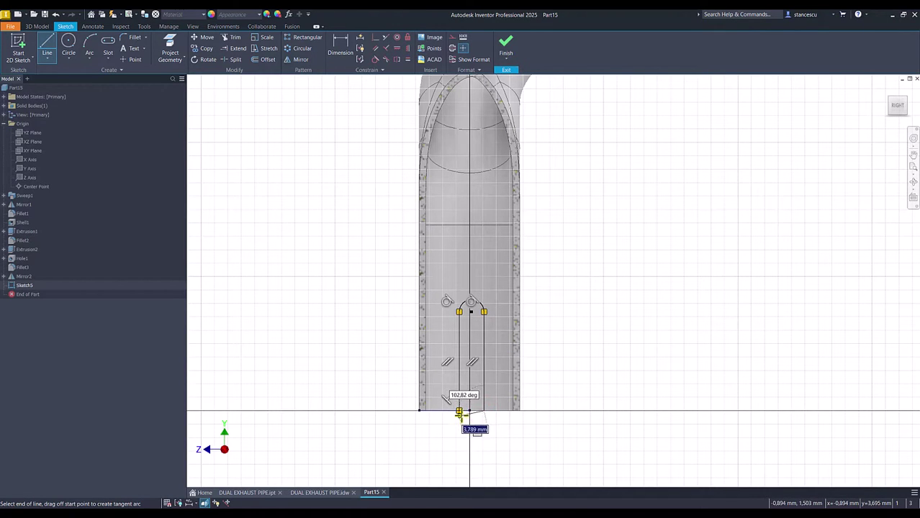
{"action": "left_click", "coordinate": [459, 411]}
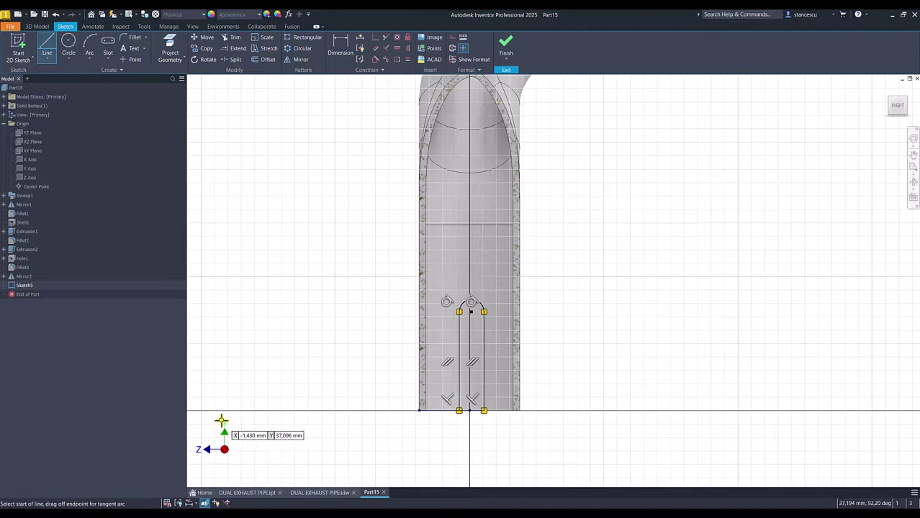
Align the slot arc's centre vertically with the pipe's centre axis
{"action": "left_click", "coordinate": [397, 49]}
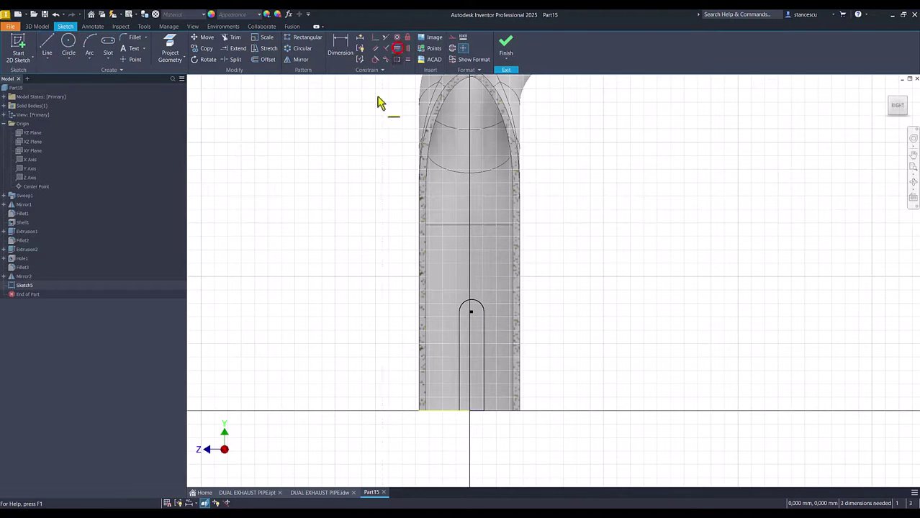
{"action": "left_click", "coordinate": [471, 312]}
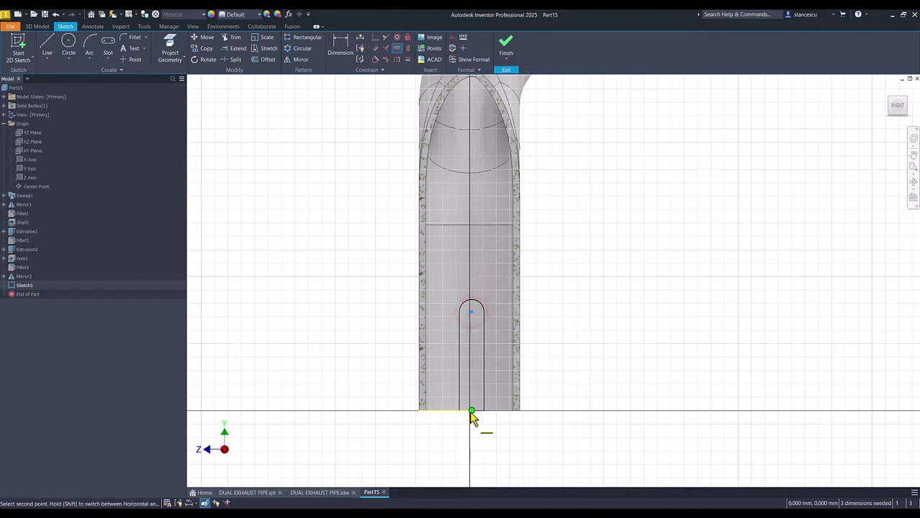
{"action": "scroll", "coordinate": [473, 420], "scroll_direction": "up", "scroll_amount": 3}
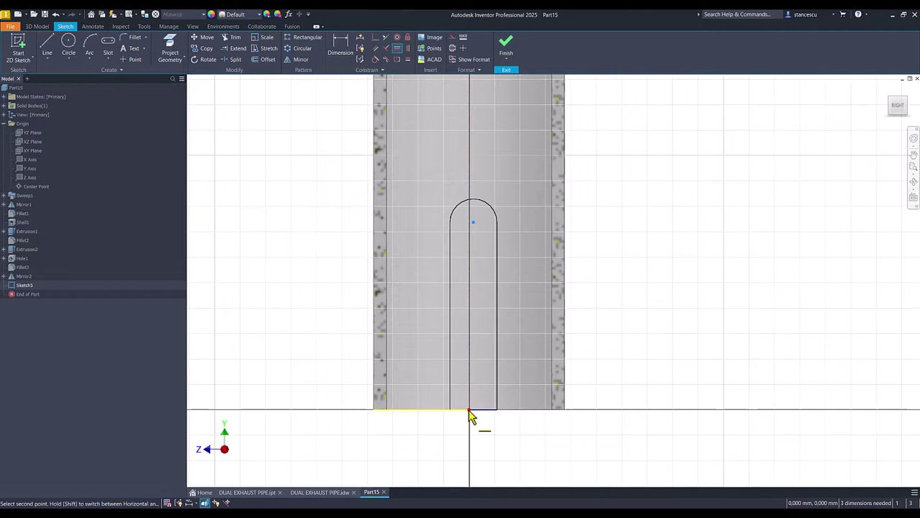
{"action": "left_click", "coordinate": [469, 413]}
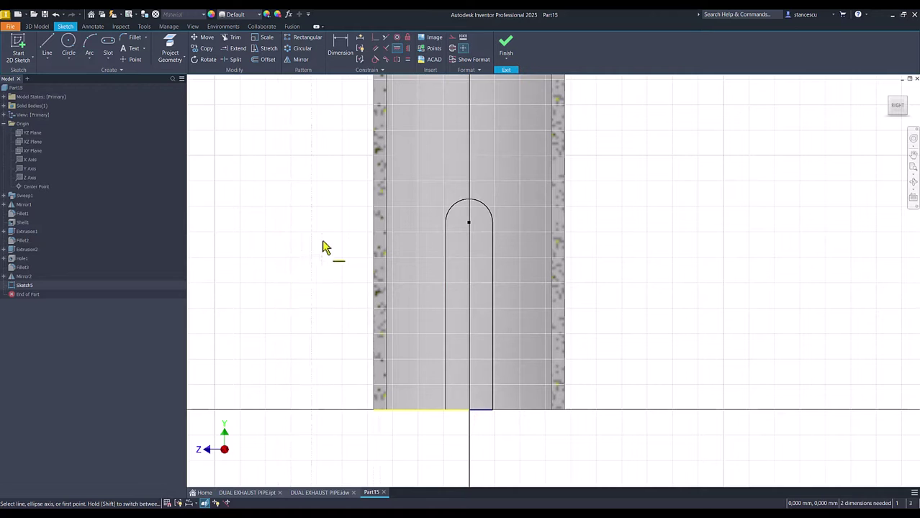
Dimension the slot with a 1 mm end radius and a 12 mm height
{"action": "left_click", "coordinate": [339, 43]}
{"action": "left_click", "coordinate": [490, 219]}
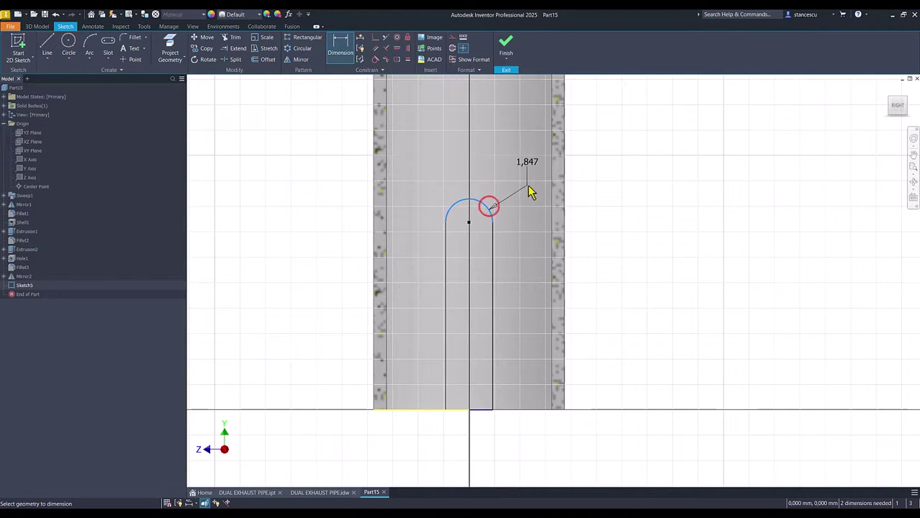
{"action": "left_click", "coordinate": [527, 189]}
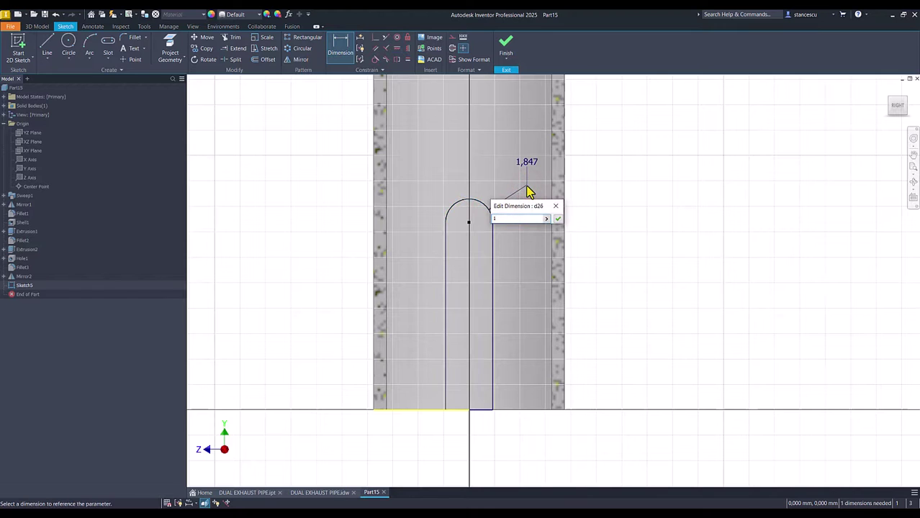
{"action": "type", "text": "1"}
{"action": "key", "text": "Return"}
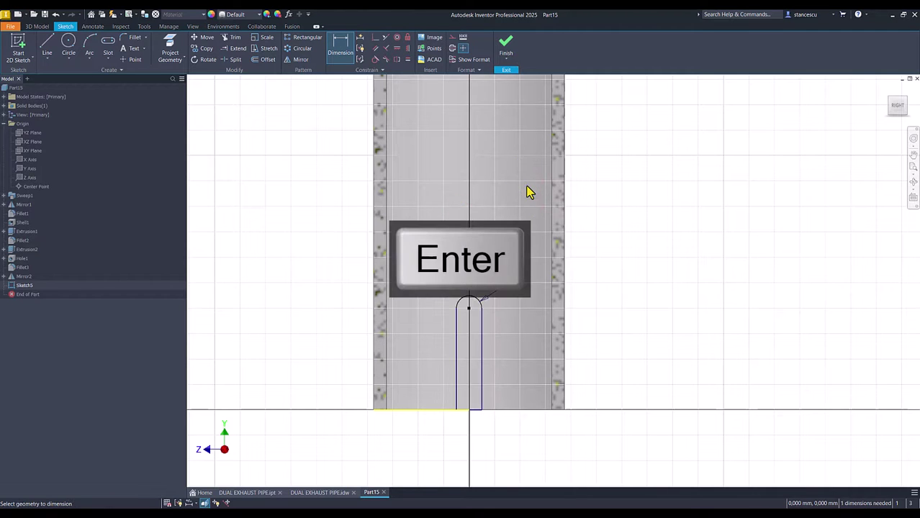
{"action": "left_click", "coordinate": [480, 349]}
{"action": "left_click", "coordinate": [616, 347]}
{"action": "type", "text": "12"}
{"action": "key", "text": "Return"}
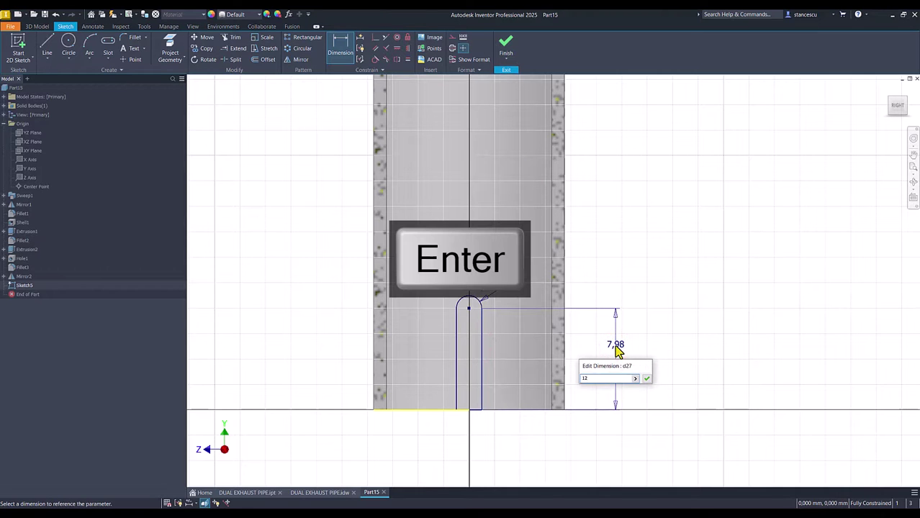
Cut the slot through the pipe with a symmetric through-all extrusion, then show the DUAL EXHAUST PIPE drawing
{"action": "left_click", "coordinate": [506, 47]}
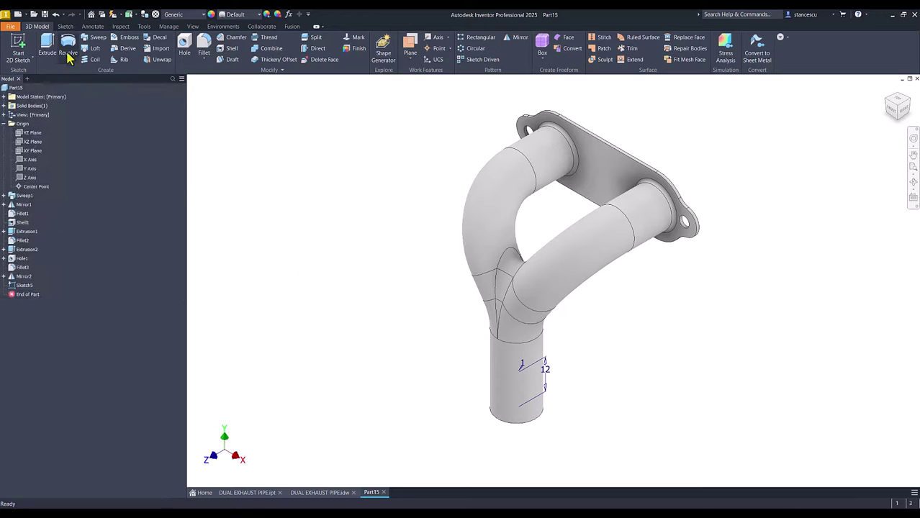
{"action": "left_click", "coordinate": [47, 45]}
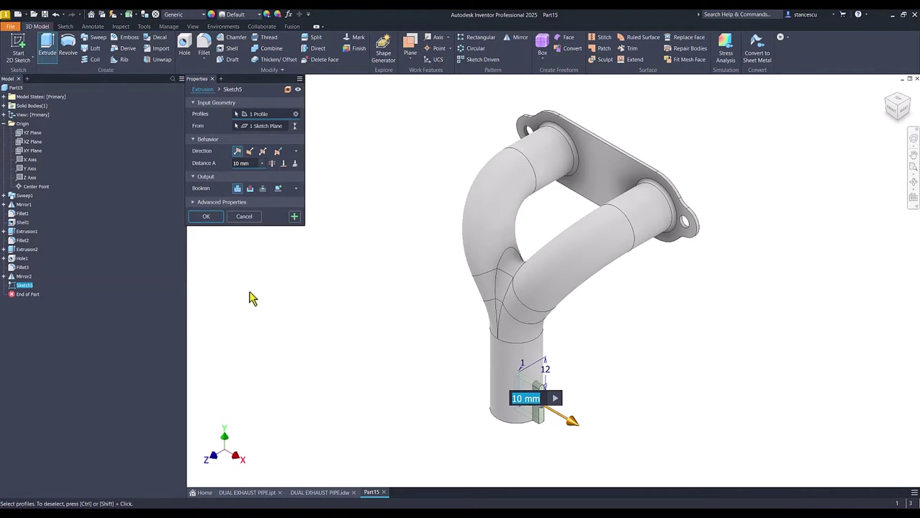
{"action": "left_click", "coordinate": [262, 152]}
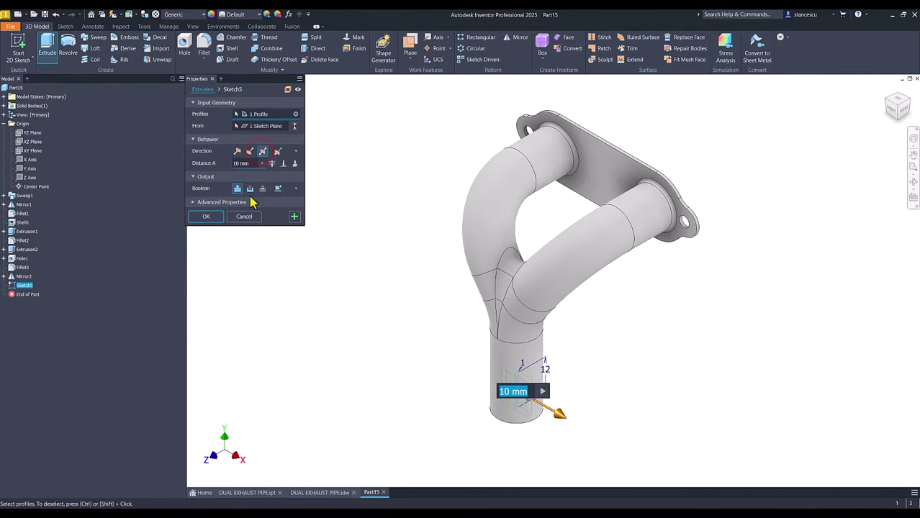
{"action": "left_click", "coordinate": [273, 165]}
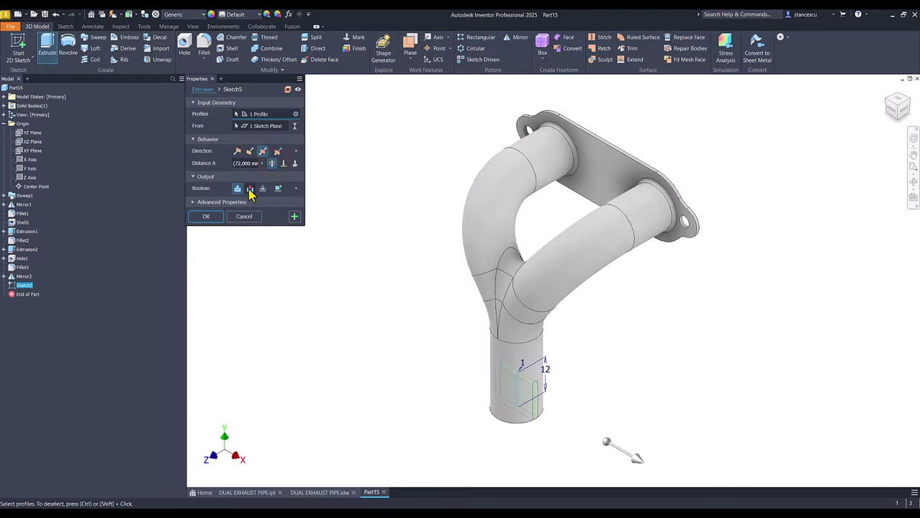
{"action": "left_click", "coordinate": [249, 190]}
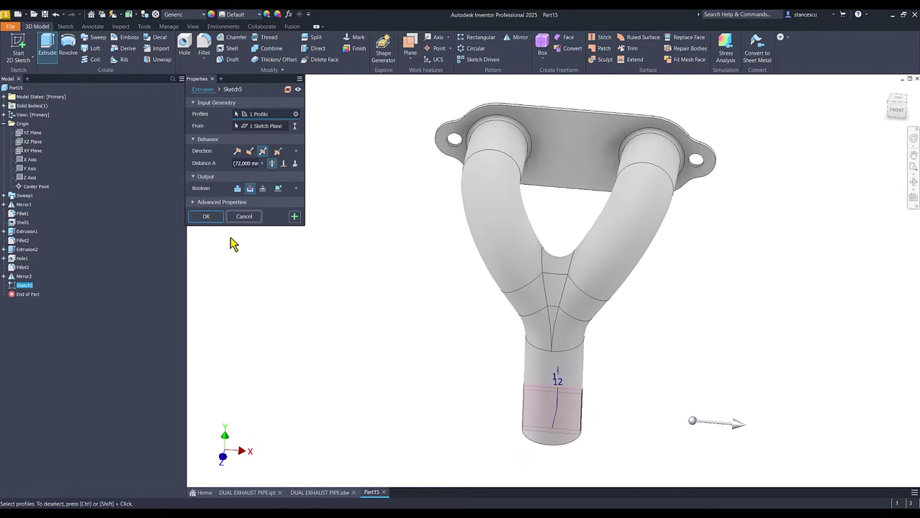
{"action": "left_click", "coordinate": [219, 216]}
{"action": "key", "text": "F6"}
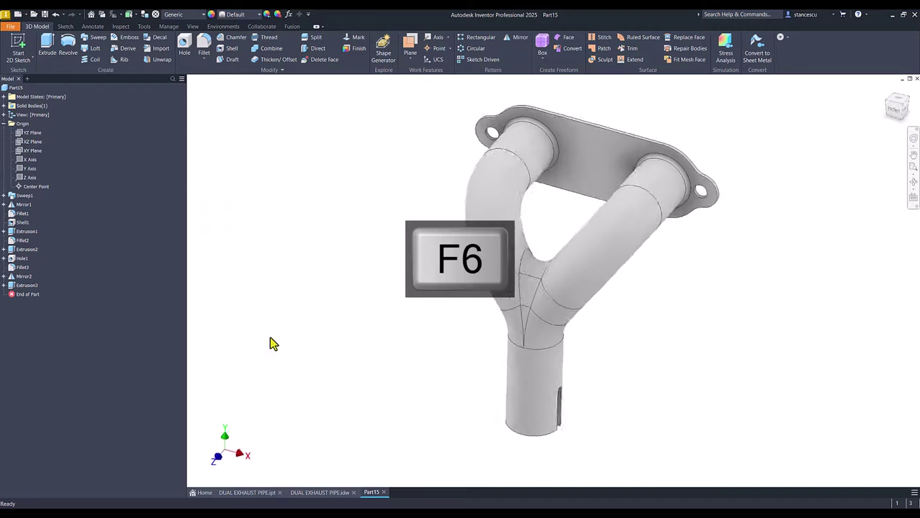
{"action": "left_click", "coordinate": [320, 492]}
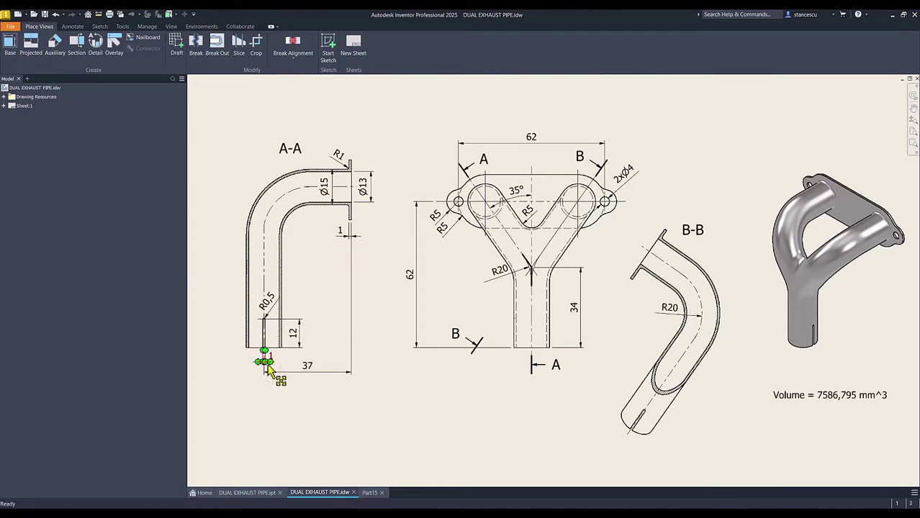
In Part15's Sketch5, change the slot's rounded-end dimension from 1 to 0.5 mm
{"action": "left_click", "coordinate": [369, 493]}
{"action": "scroll", "coordinate": [620, 431], "scroll_direction": "up", "scroll_amount": 5}
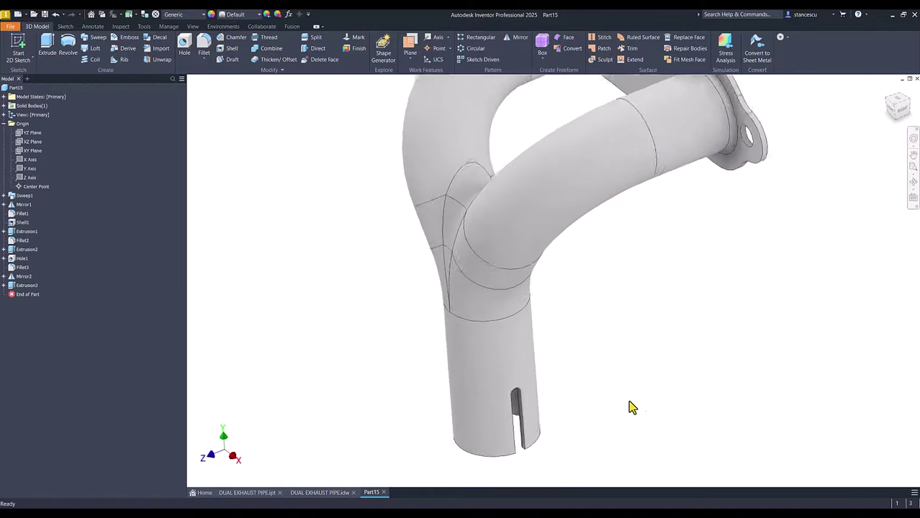
{"action": "double_click", "coordinate": [22, 295]}
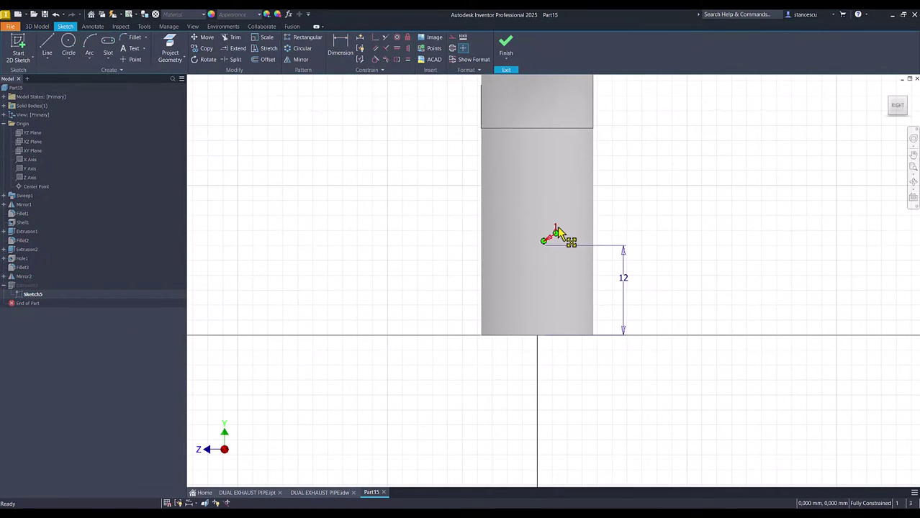
{"action": "left_click", "coordinate": [558, 230]}
{"action": "left_click", "coordinate": [557, 228]}
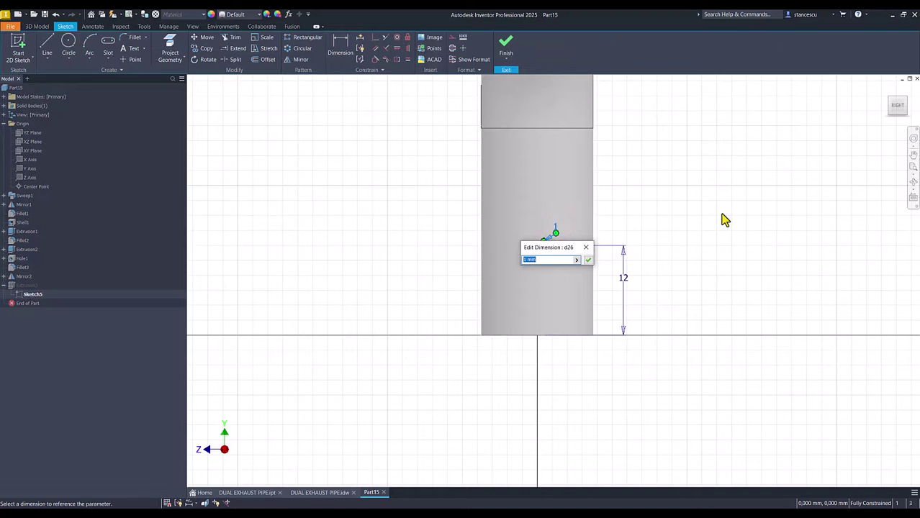
{"action": "type", "text": ".5"}
{"action": "key", "text": "Return"}
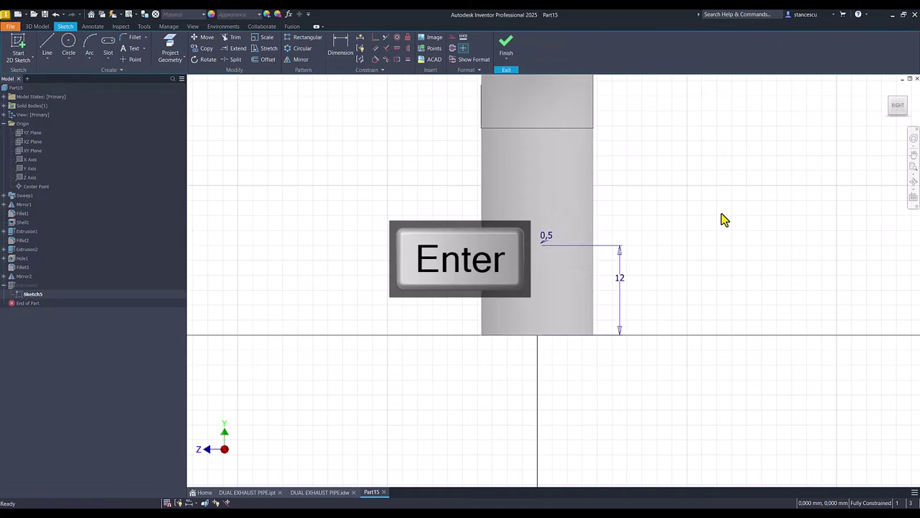
{"action": "left_click", "coordinate": [506, 46]}
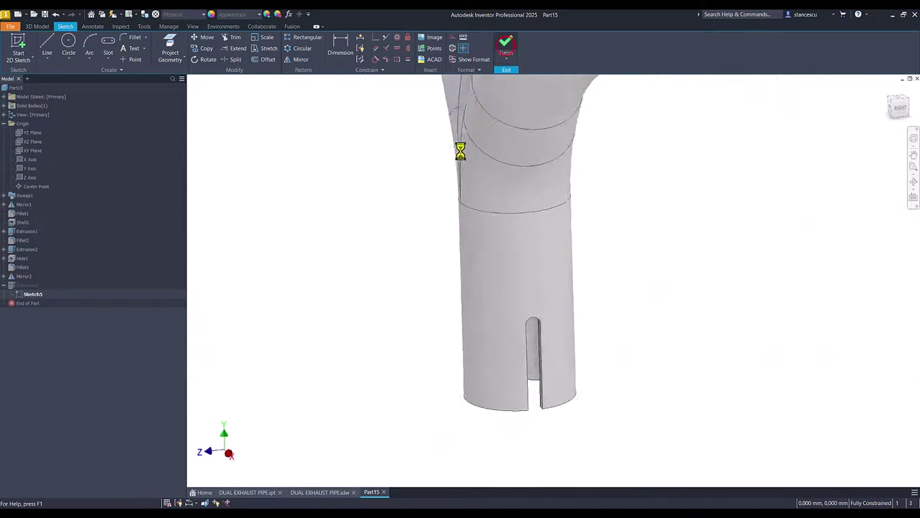
{"action": "key", "text": "F6"}
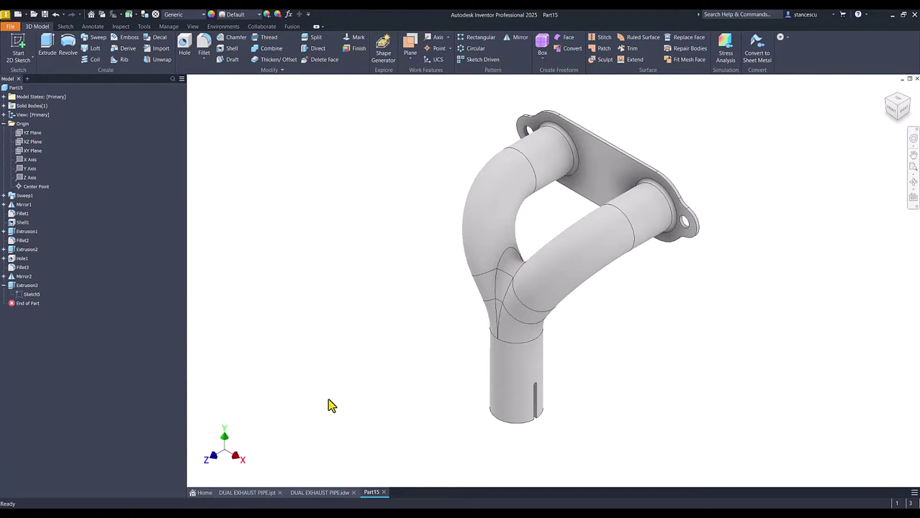
Update Part15's physical iProperties and copy its 7586,795 mm^3 volume
{"action": "left_click", "coordinate": [4, 123]}
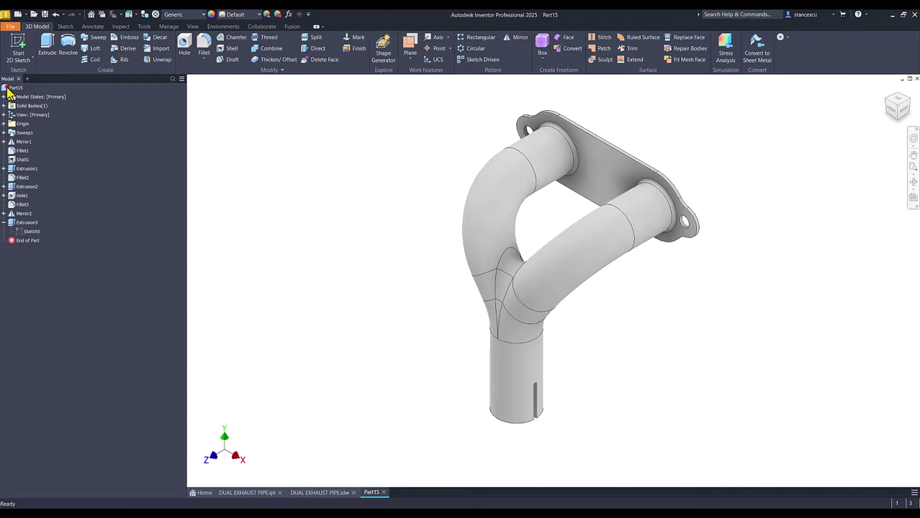
{"action": "right_click", "coordinate": [9, 88]}
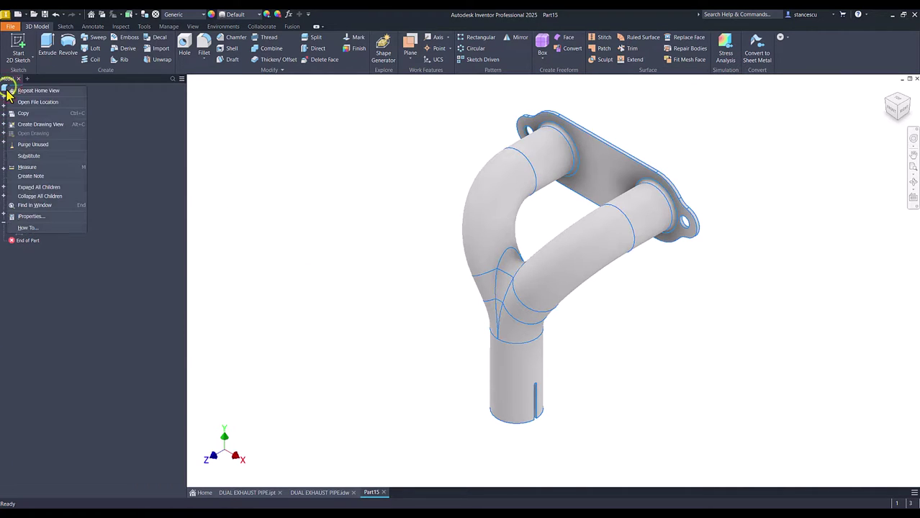
{"action": "left_click", "coordinate": [32, 216]}
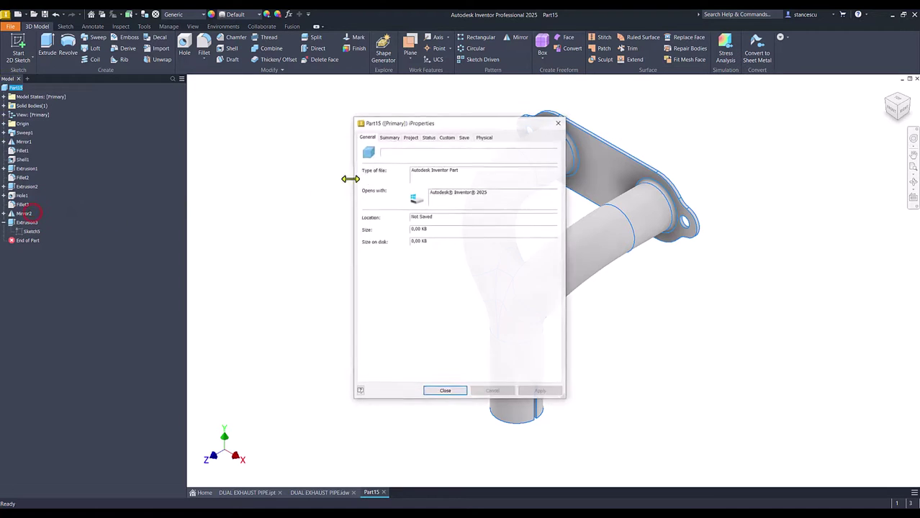
{"action": "left_click", "coordinate": [489, 137]}
{"action": "left_click", "coordinate": [525, 157]}
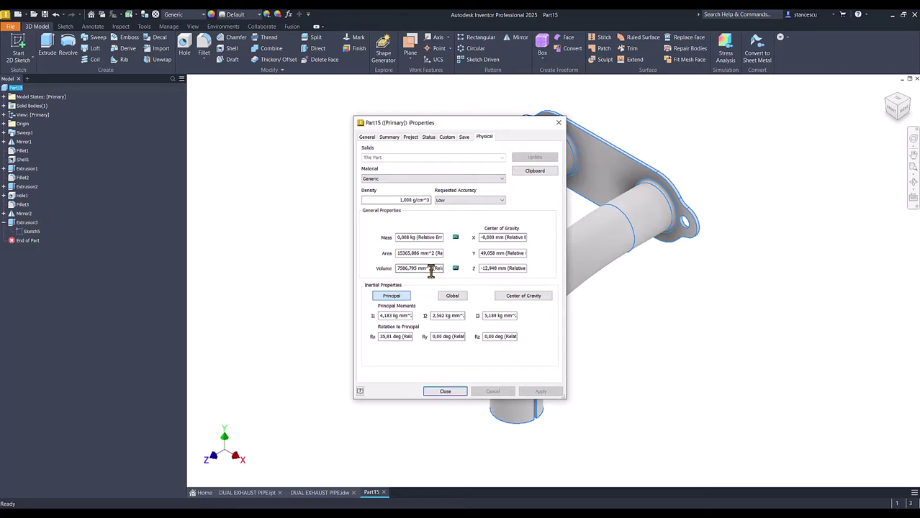
{"action": "left_click_drag", "start_coordinate": [430, 268], "coordinate": [323, 279]}
{"action": "key", "text": "ctrl+c"}
{"action": "left_click", "coordinate": [448, 391]}
{"action": "left_click", "coordinate": [329, 493]}
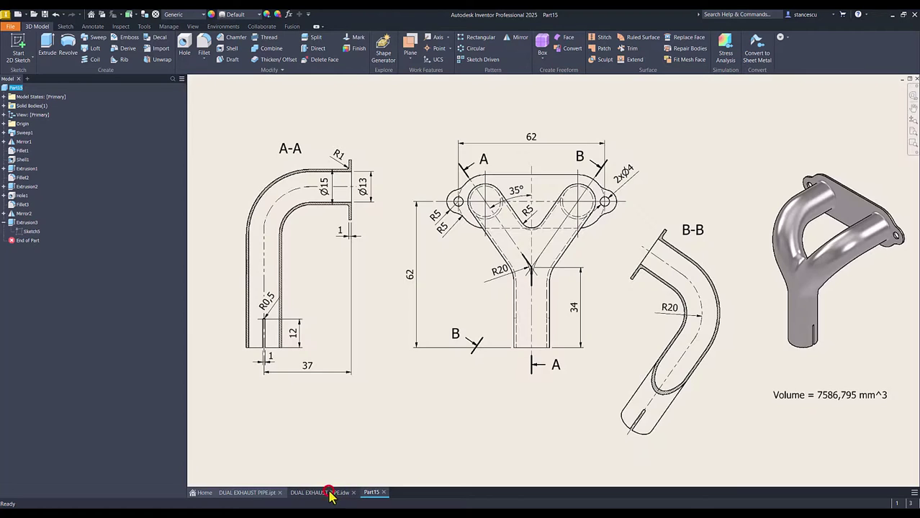
{"action": "left_click", "coordinate": [827, 395]}
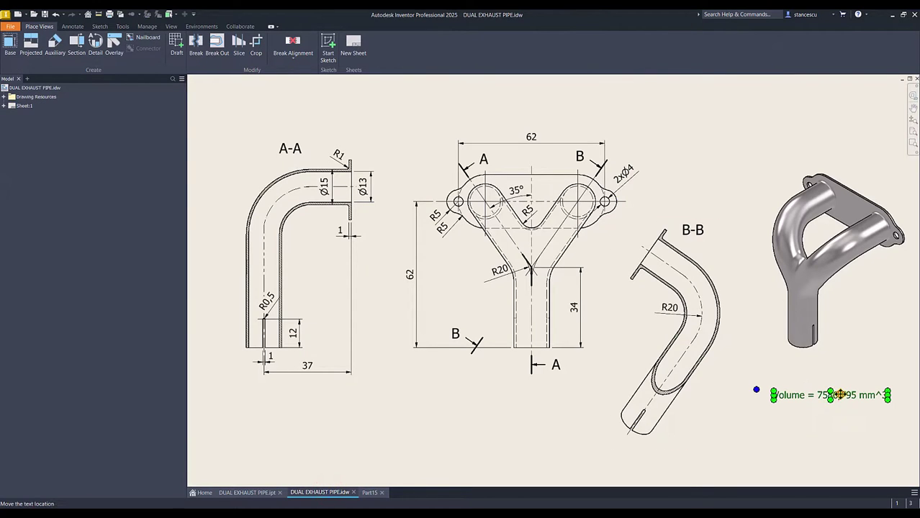
{"action": "double_click", "coordinate": [840, 395]}
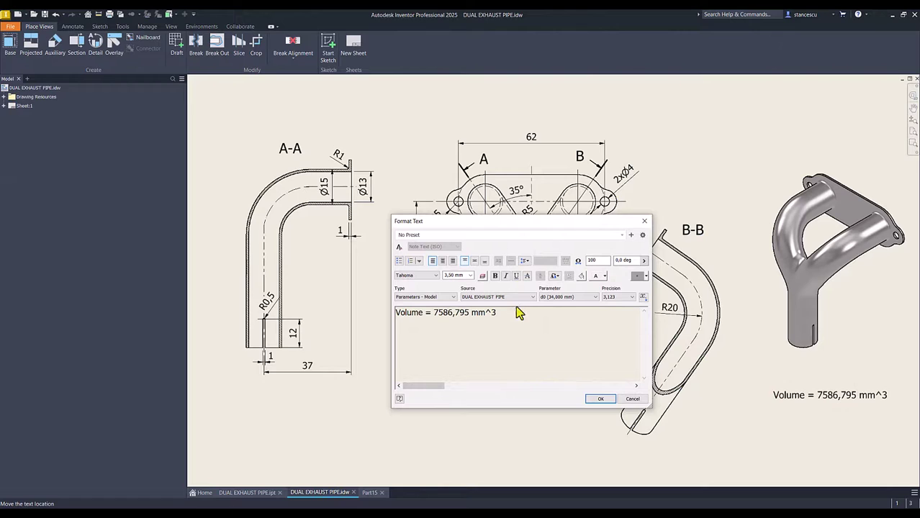
{"action": "key", "text": "Return"}
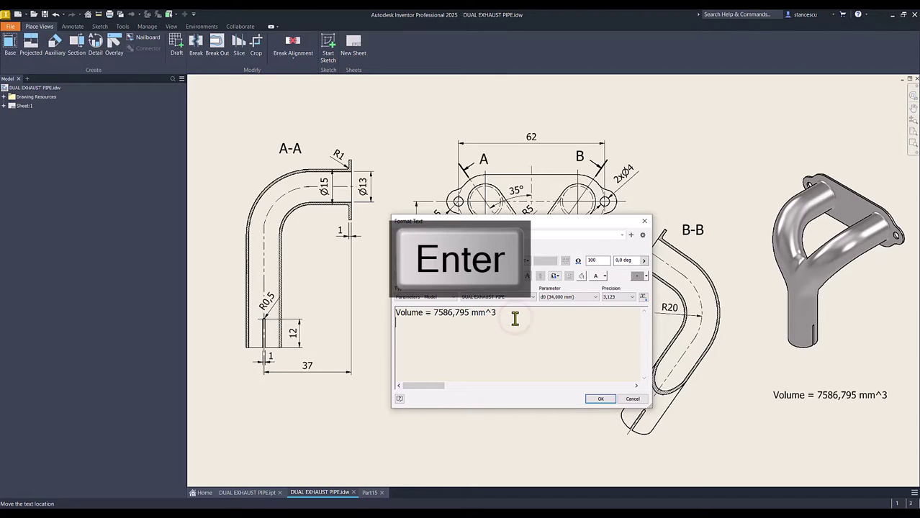
{"action": "key", "text": "ctrl+v"}
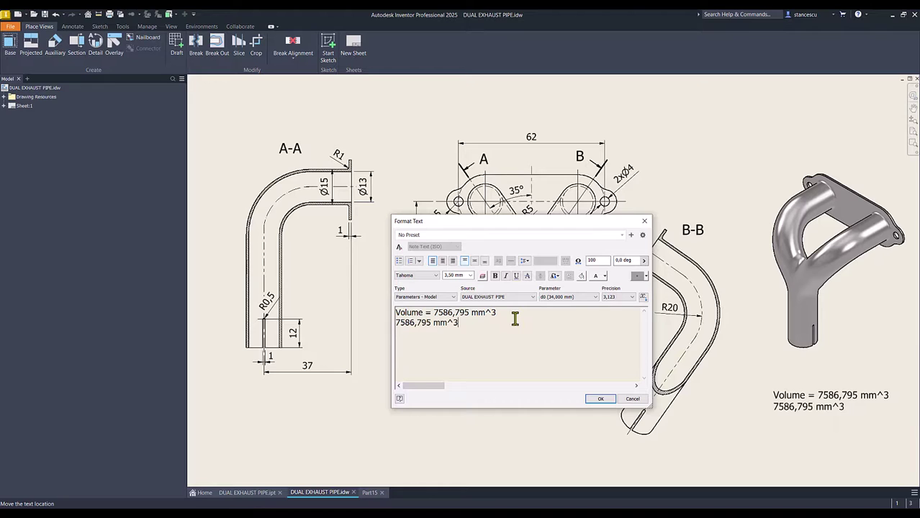
{"action": "left_click", "coordinate": [631, 399]}
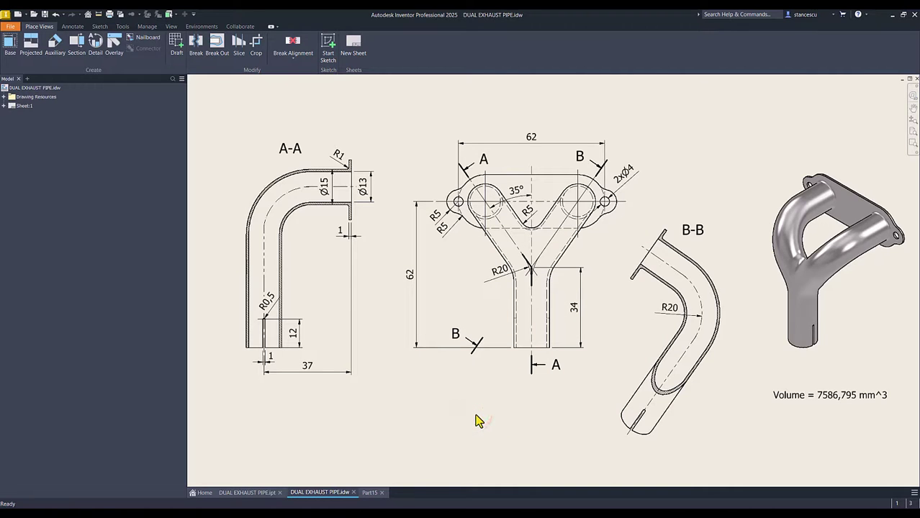
{"action": "left_click", "coordinate": [367, 493]}
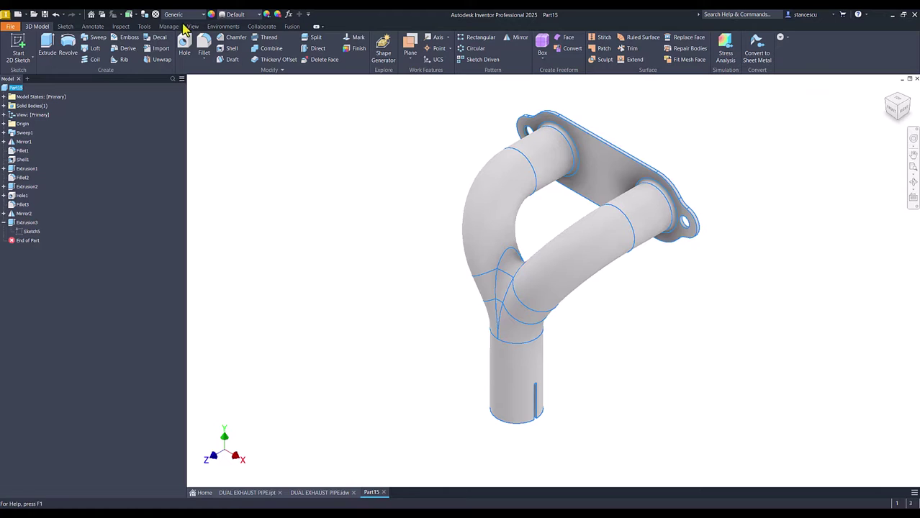
Assign Stainless Steel to the part and display it shaded without edges
{"action": "left_click", "coordinate": [183, 18]}
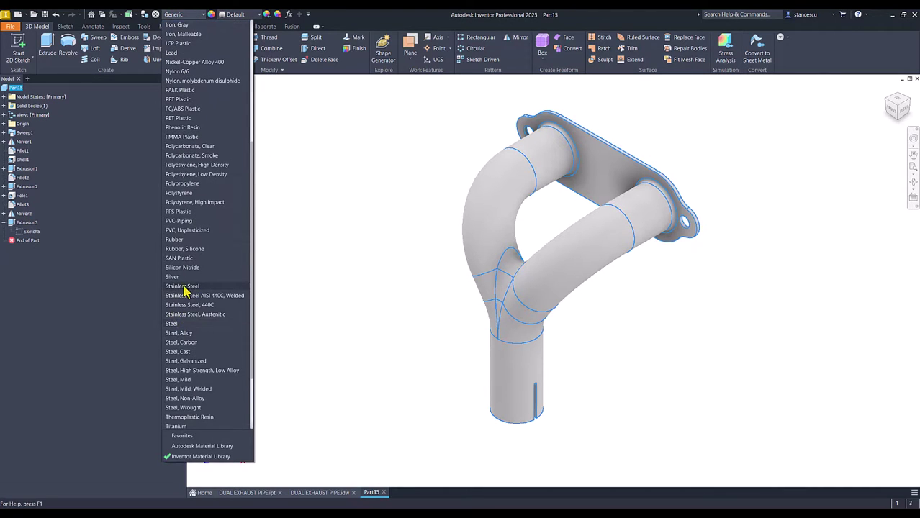
{"action": "left_click", "coordinate": [182, 286]}
{"action": "left_click", "coordinate": [310, 203]}
{"action": "left_click", "coordinate": [193, 26]}
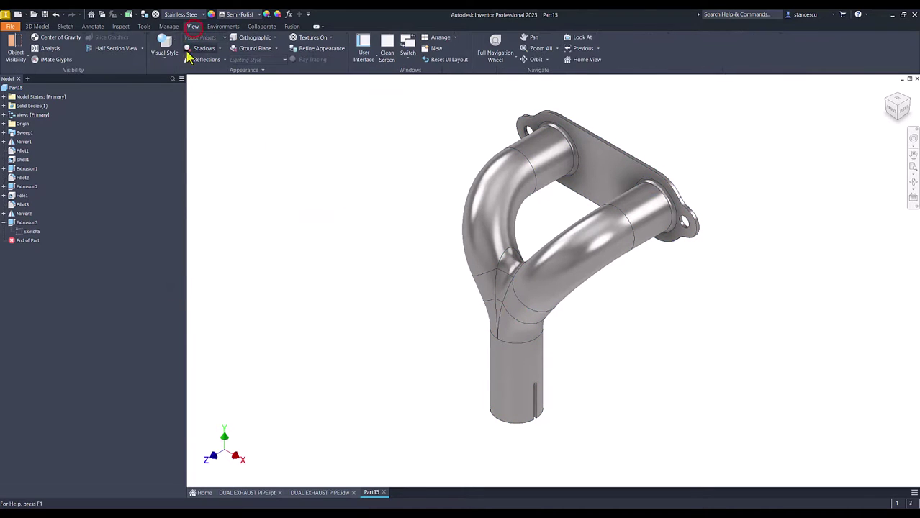
{"action": "left_click", "coordinate": [164, 50]}
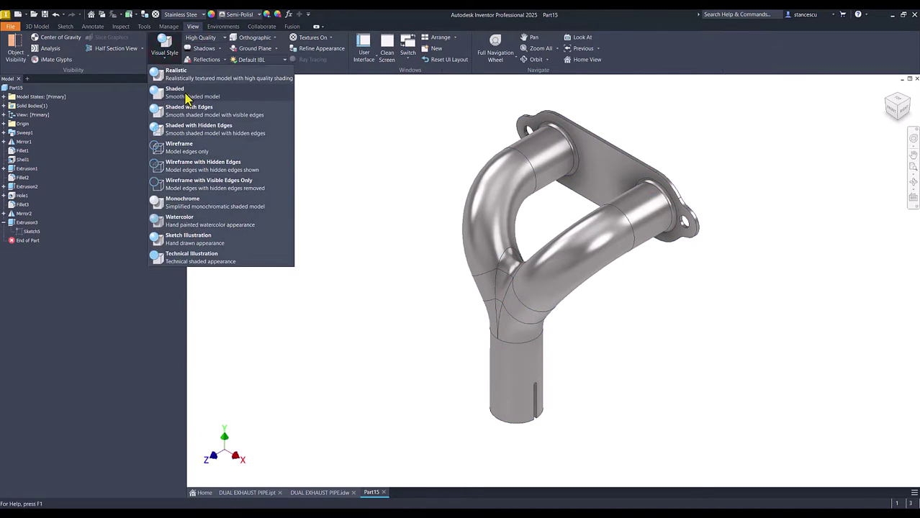
{"action": "left_click", "coordinate": [185, 92]}
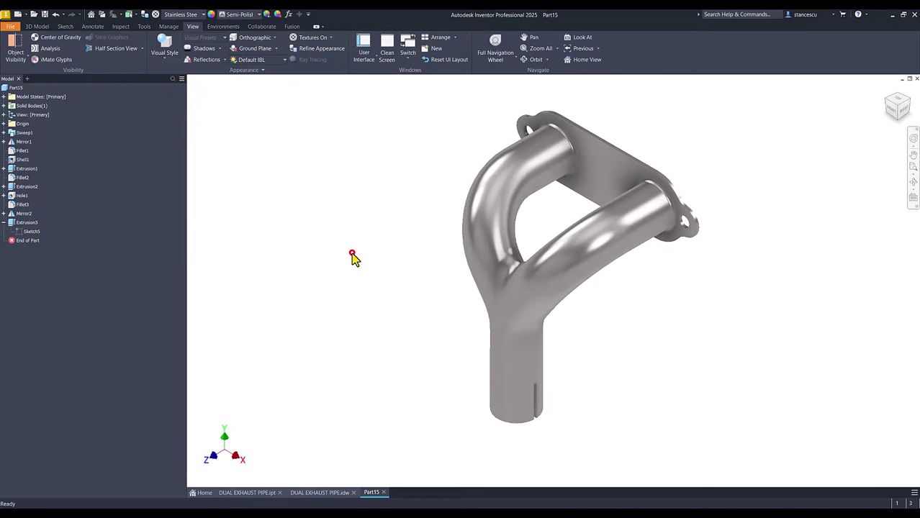
{"action": "key", "text": "F6"}
Compare Part15 with the DUAL EXHAUST PIPE part and drawing, ending back on Part15
{"action": "left_click", "coordinate": [257, 495]}
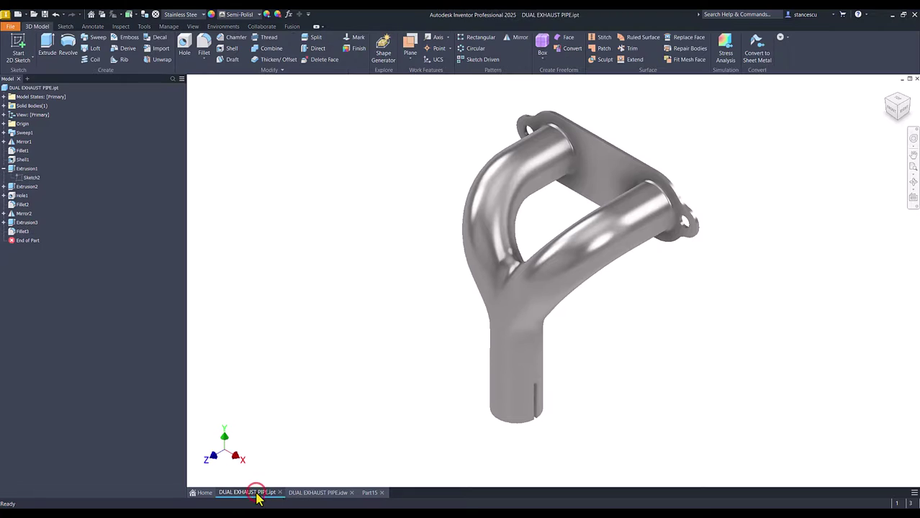
{"action": "left_click", "coordinate": [368, 493]}
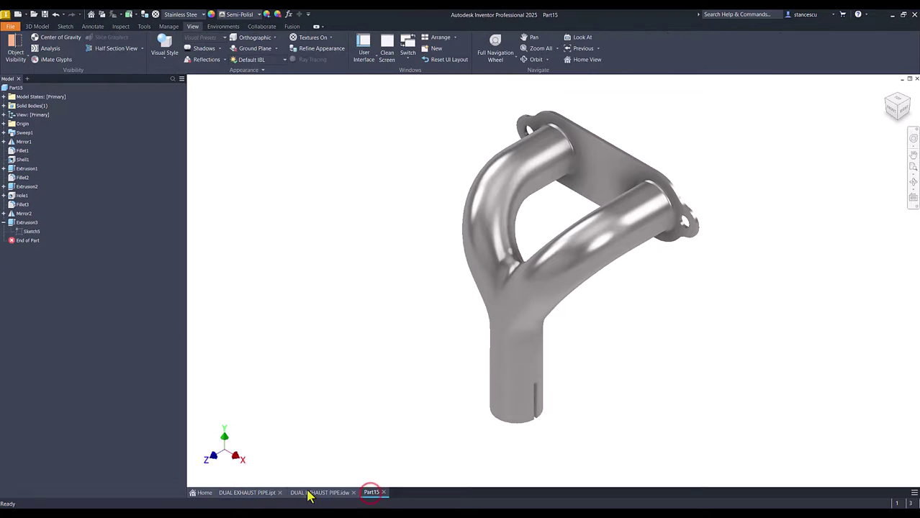
{"action": "left_click", "coordinate": [246, 493]}
{"action": "left_click", "coordinate": [371, 496]}
{"action": "left_click", "coordinate": [311, 493]}
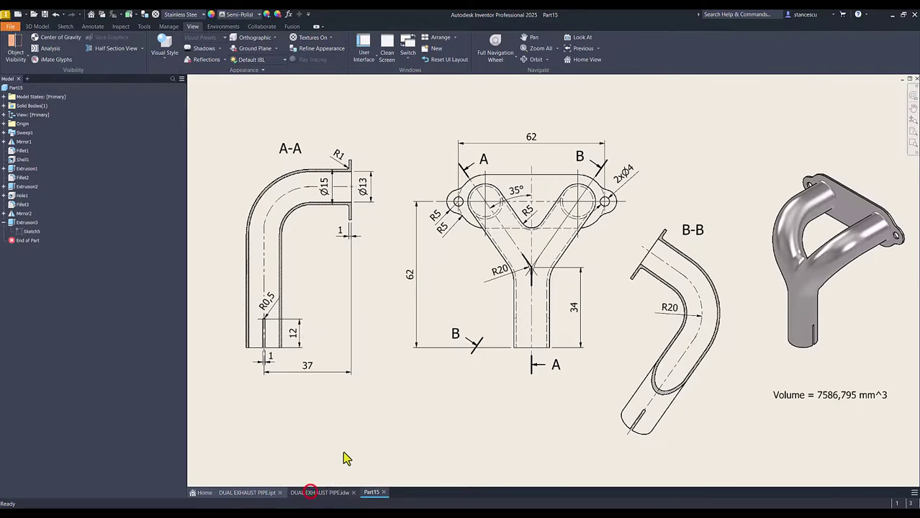
{"action": "left_click", "coordinate": [370, 492]}
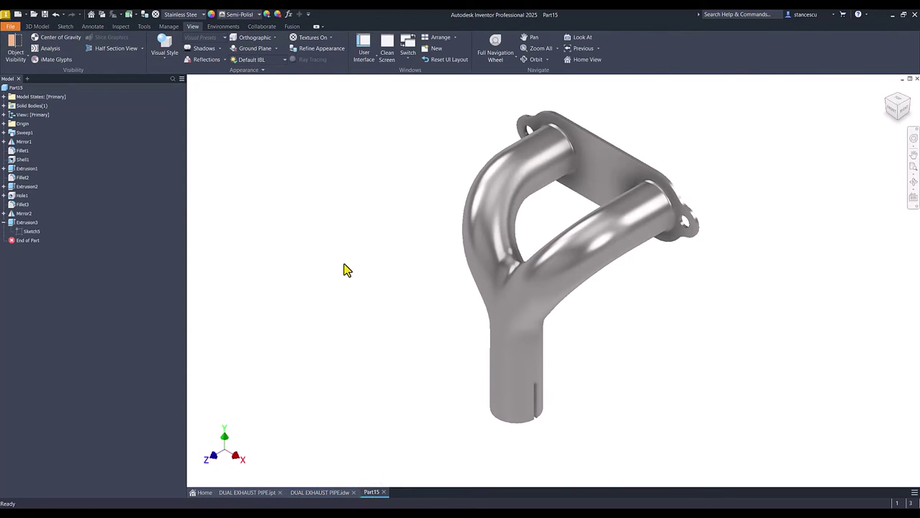